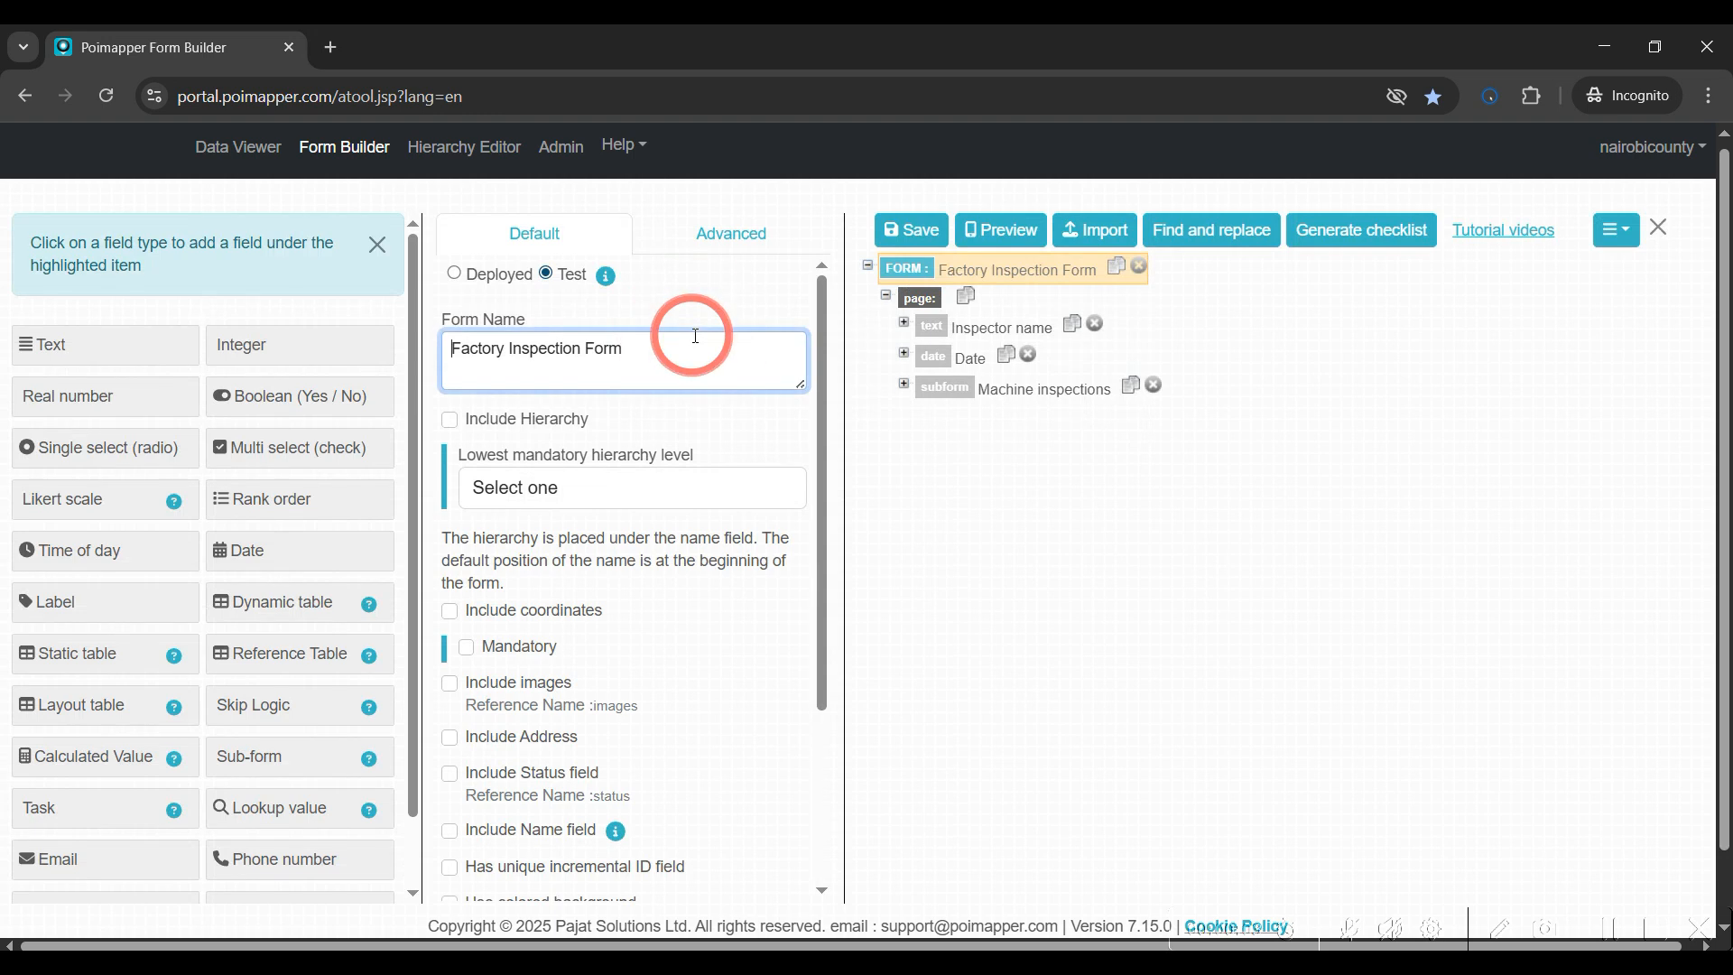
# Open the Inspect machine subform linked to the Machine inspections field of the Factory Inspection Form
pyautogui.click(902, 386)
pyautogui.click(956, 398)
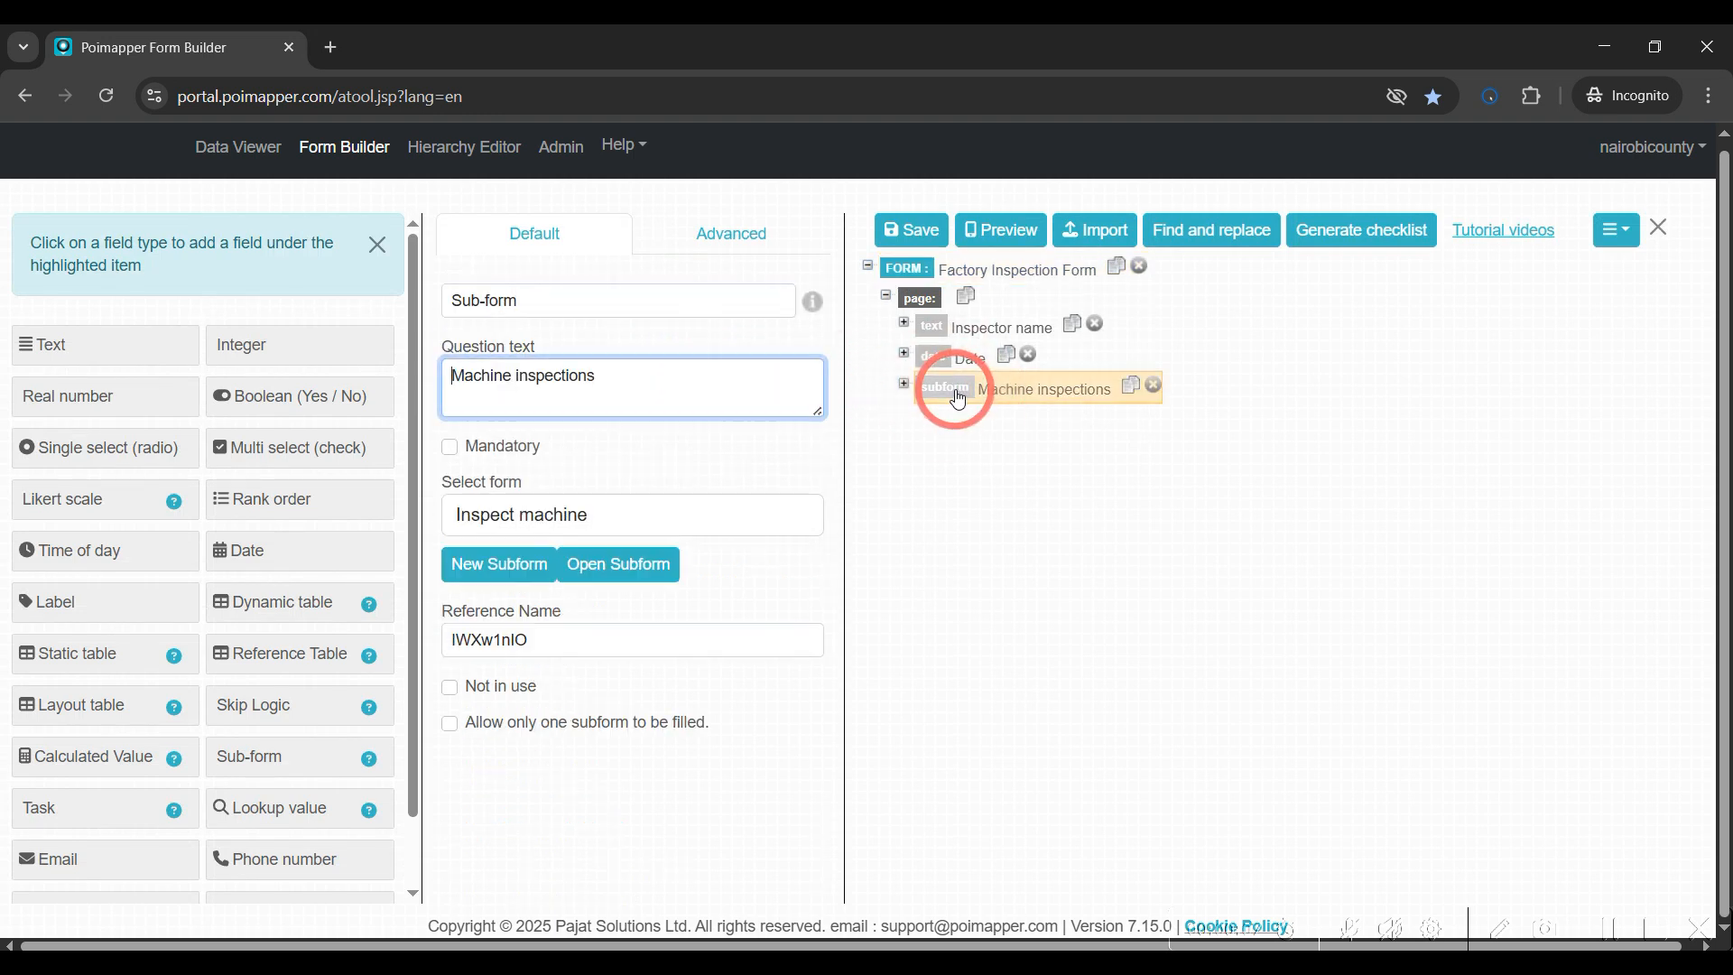
pyautogui.click(648, 564)
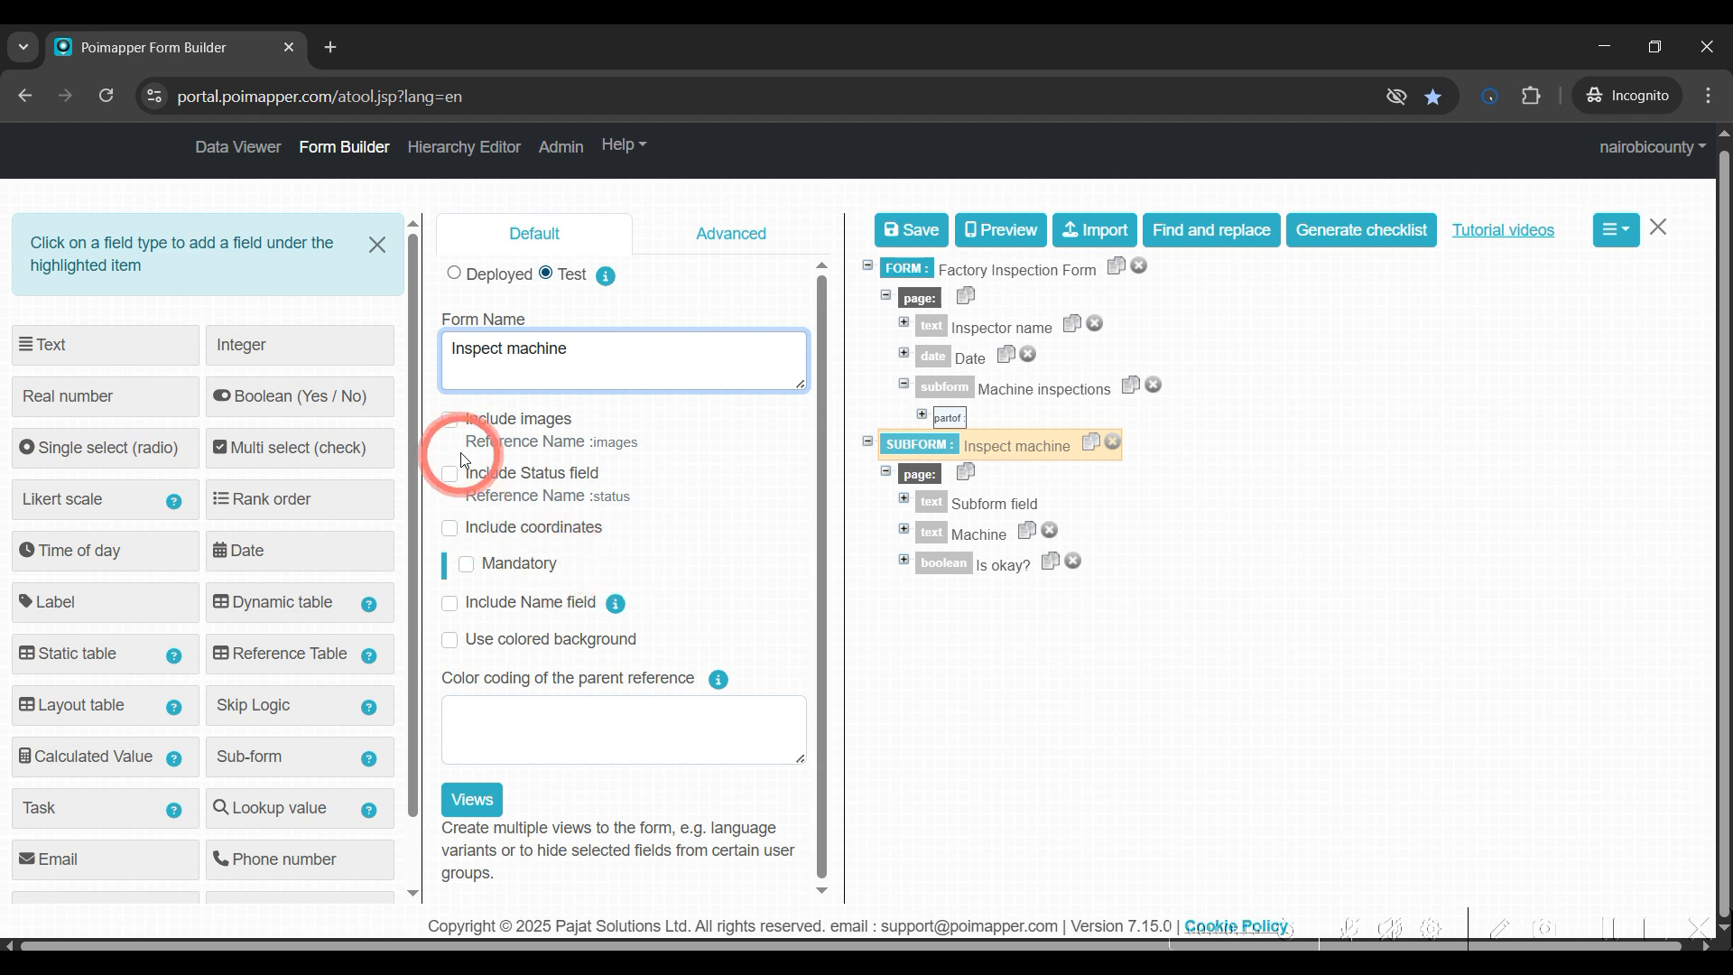
# Enable Include images for the Inspect machine subform, leaving its Mandatory option unchecked
pyautogui.click(449, 419)
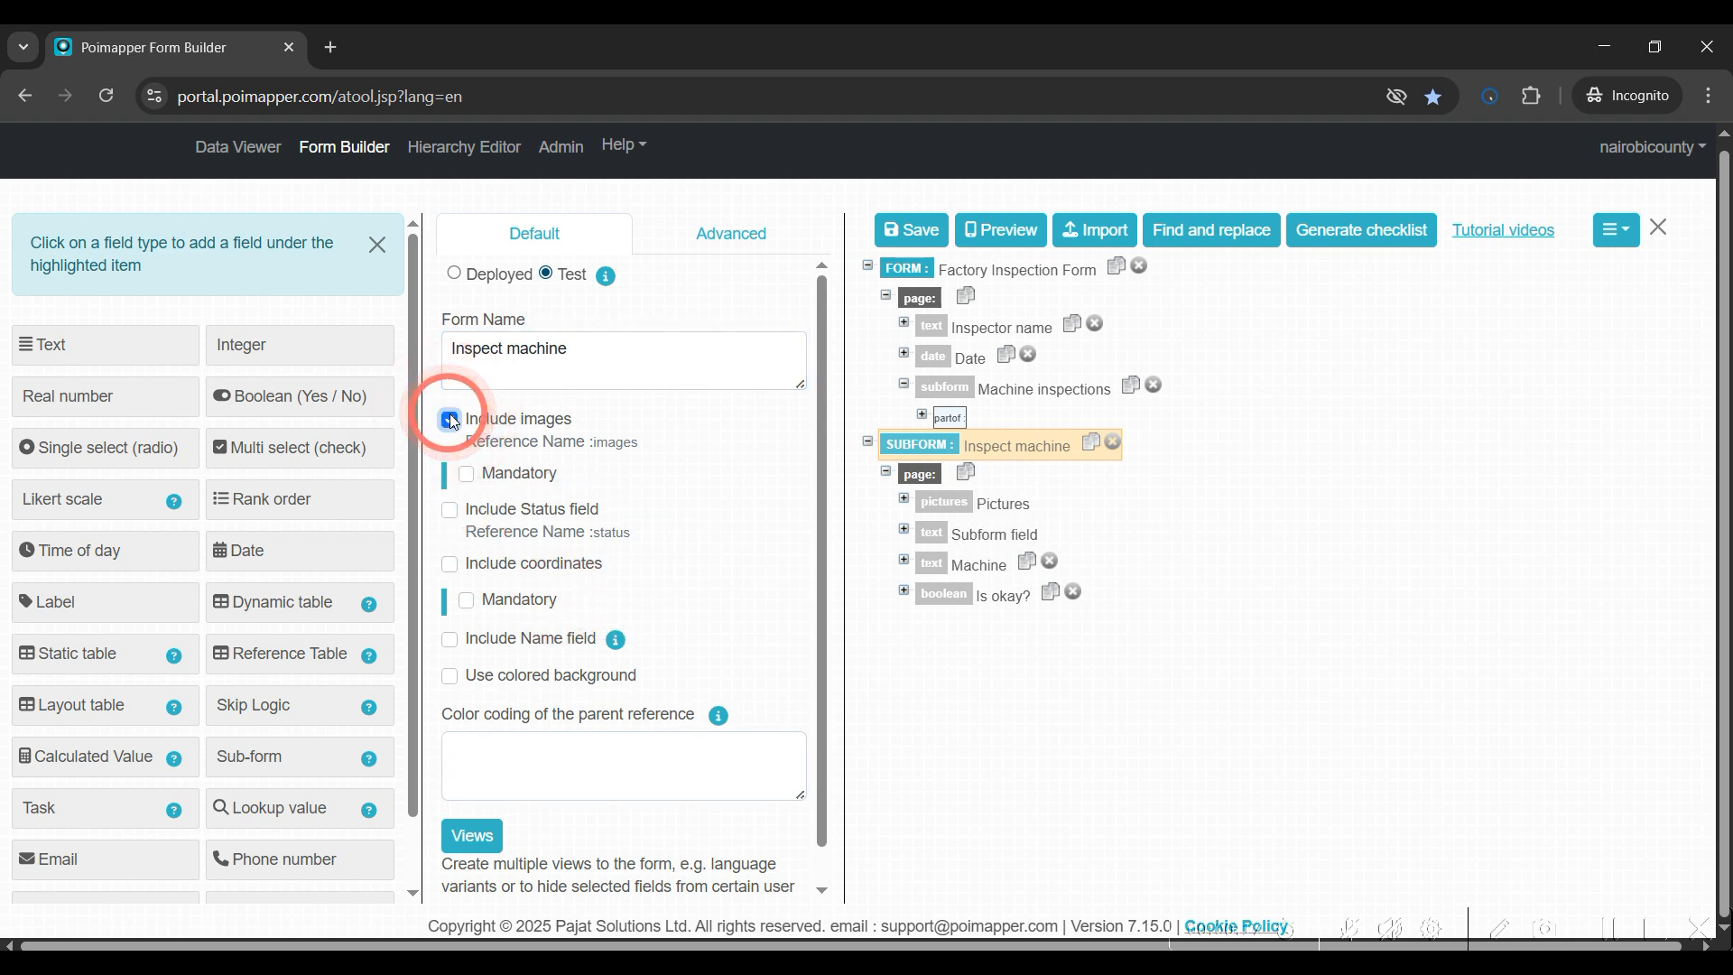
pyautogui.click(465, 473)
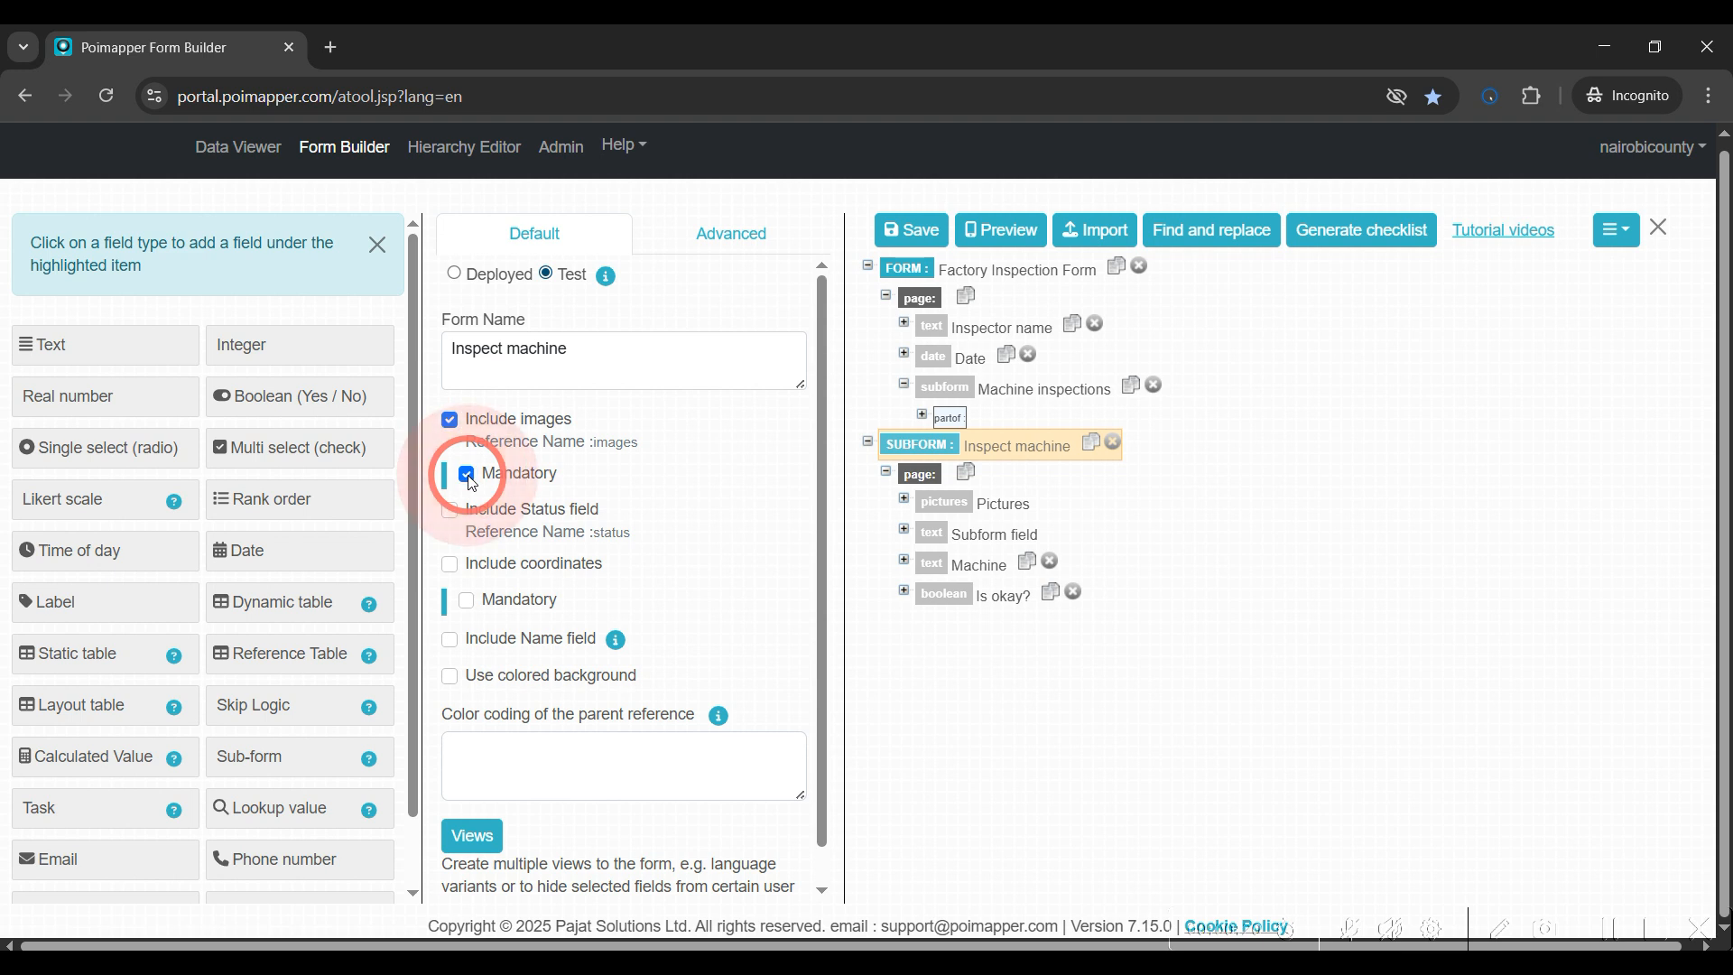
pyautogui.click(467, 473)
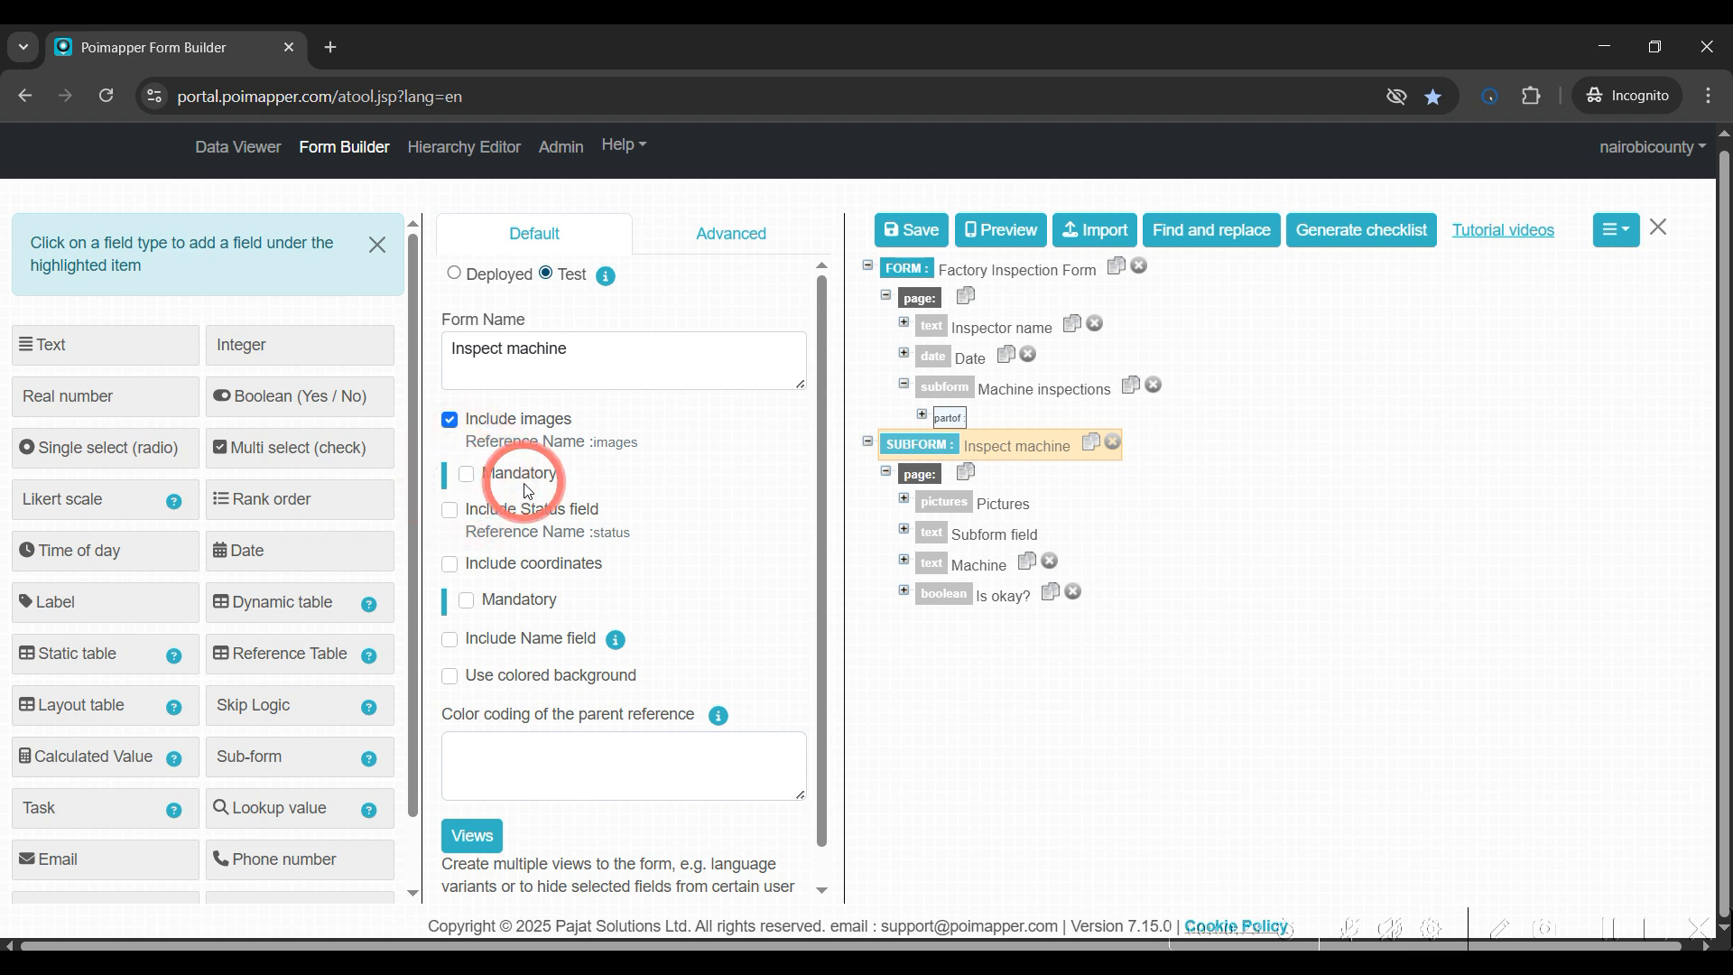
# Enable Include Status field for the subform and review the generated Status field's selections
pyautogui.click(450, 513)
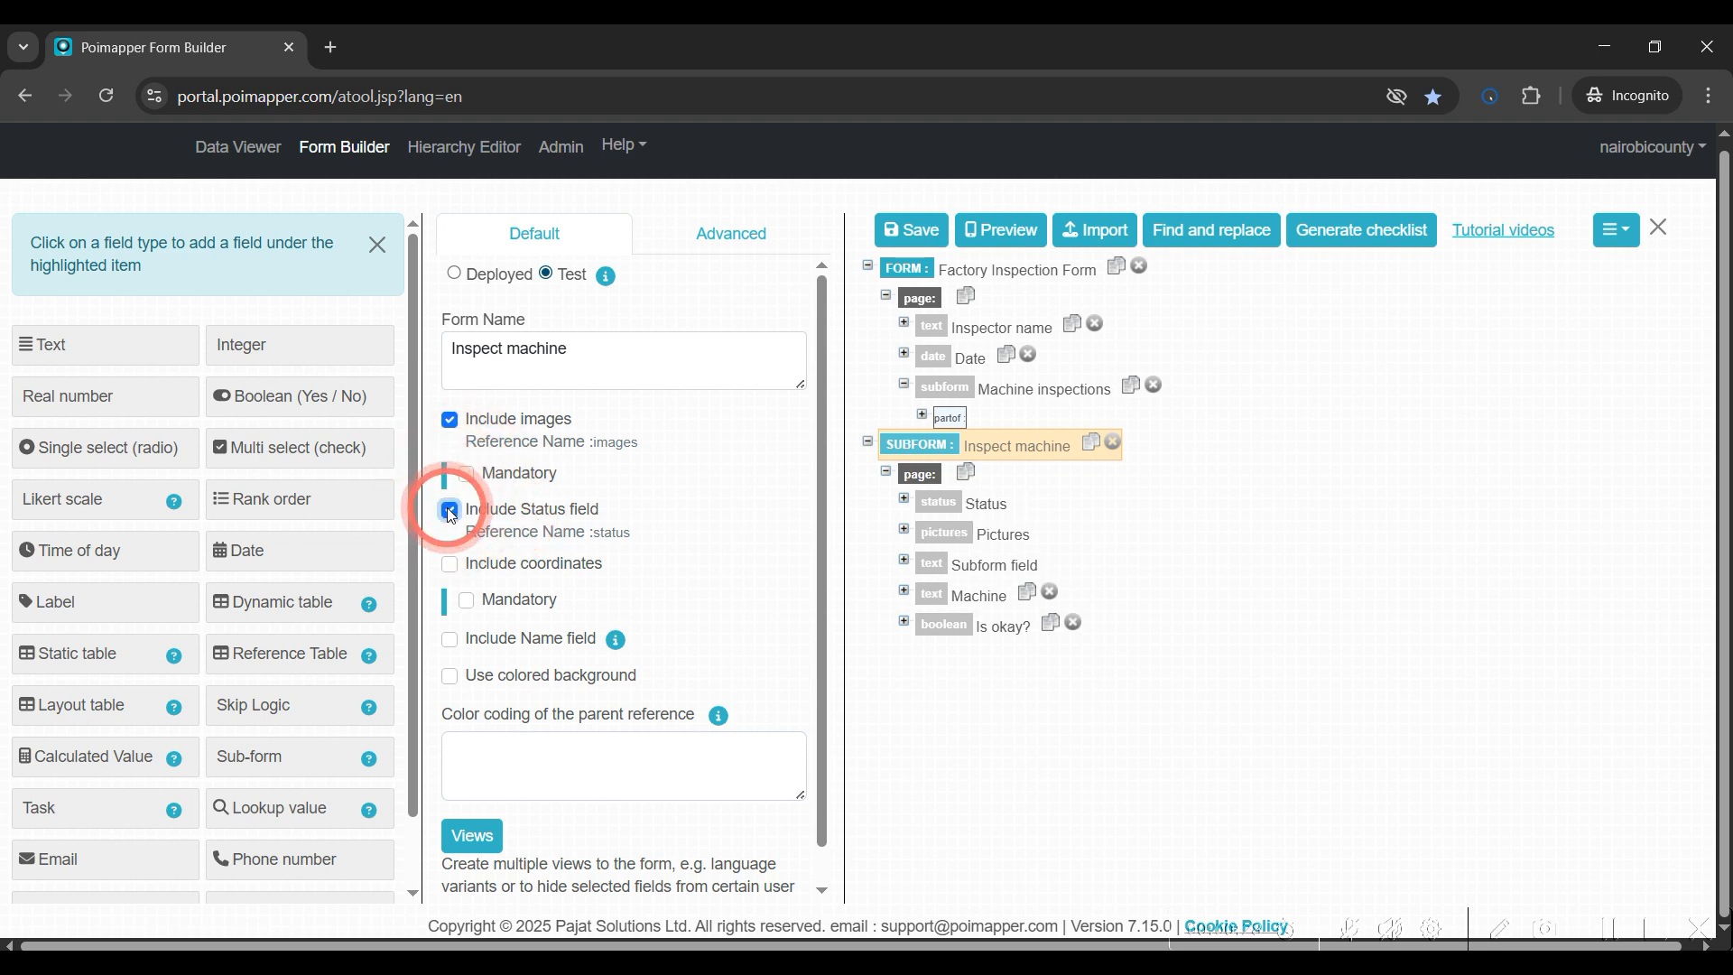
pyautogui.click(939, 507)
pyautogui.click(582, 490)
pyautogui.click(553, 621)
pyautogui.click(574, 726)
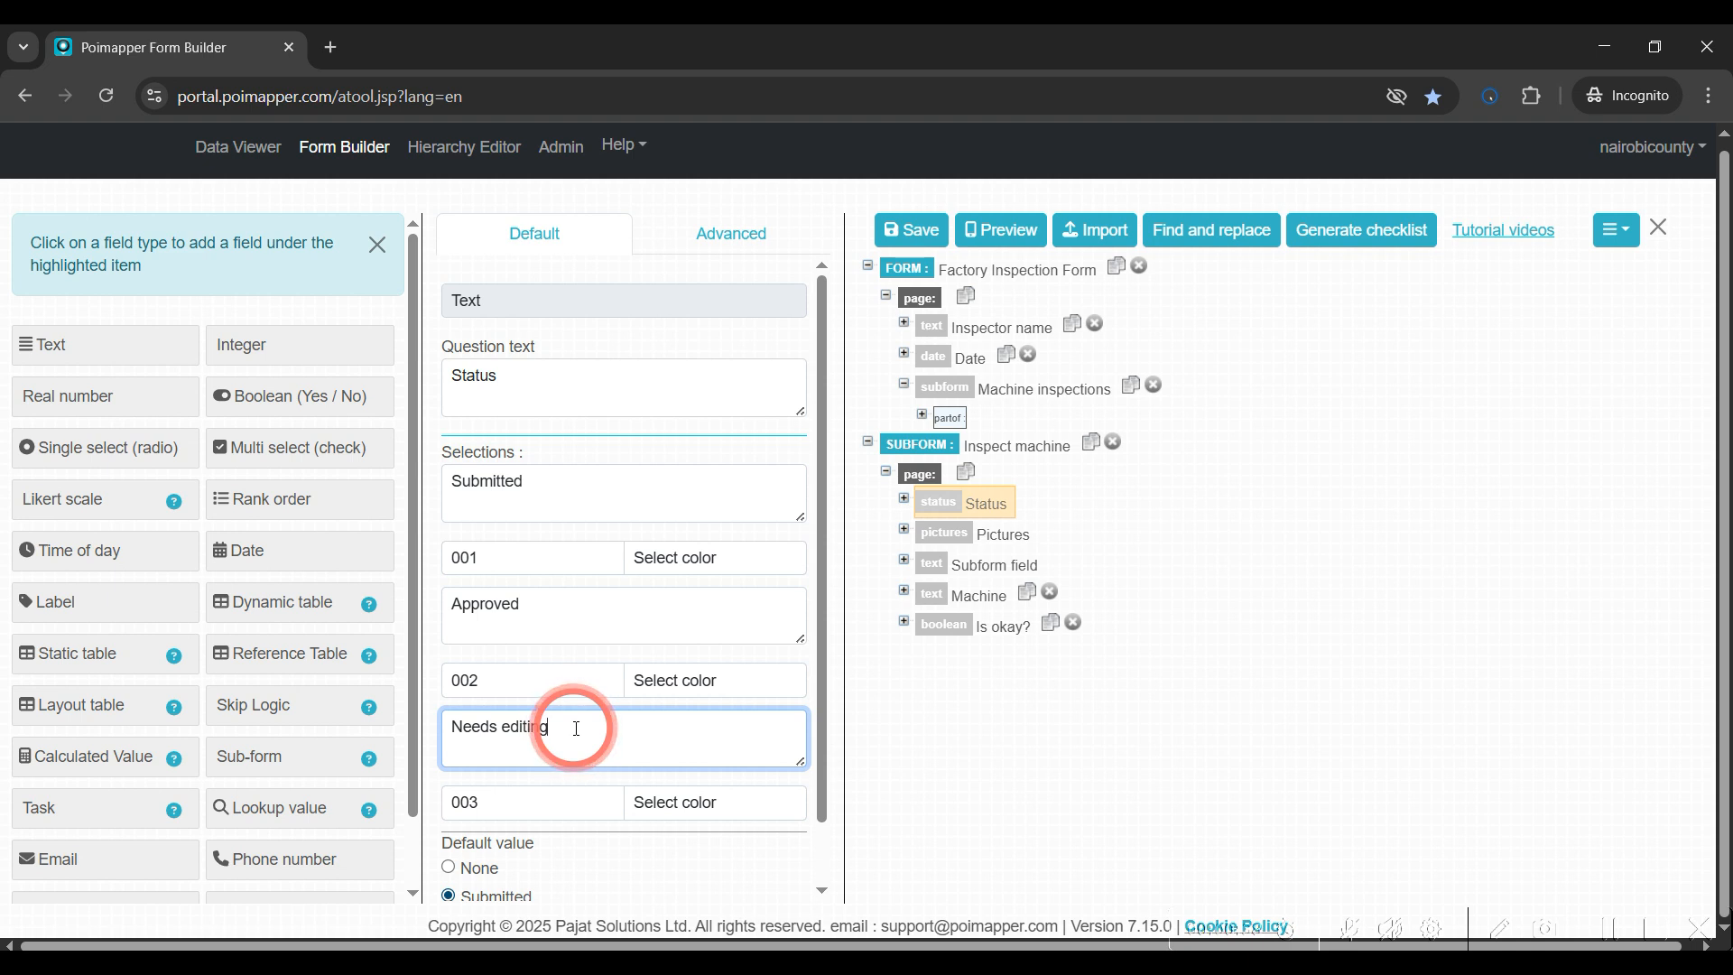
# Return to the Inspect machine subform settings and enable Include coordinates
pyautogui.click(898, 446)
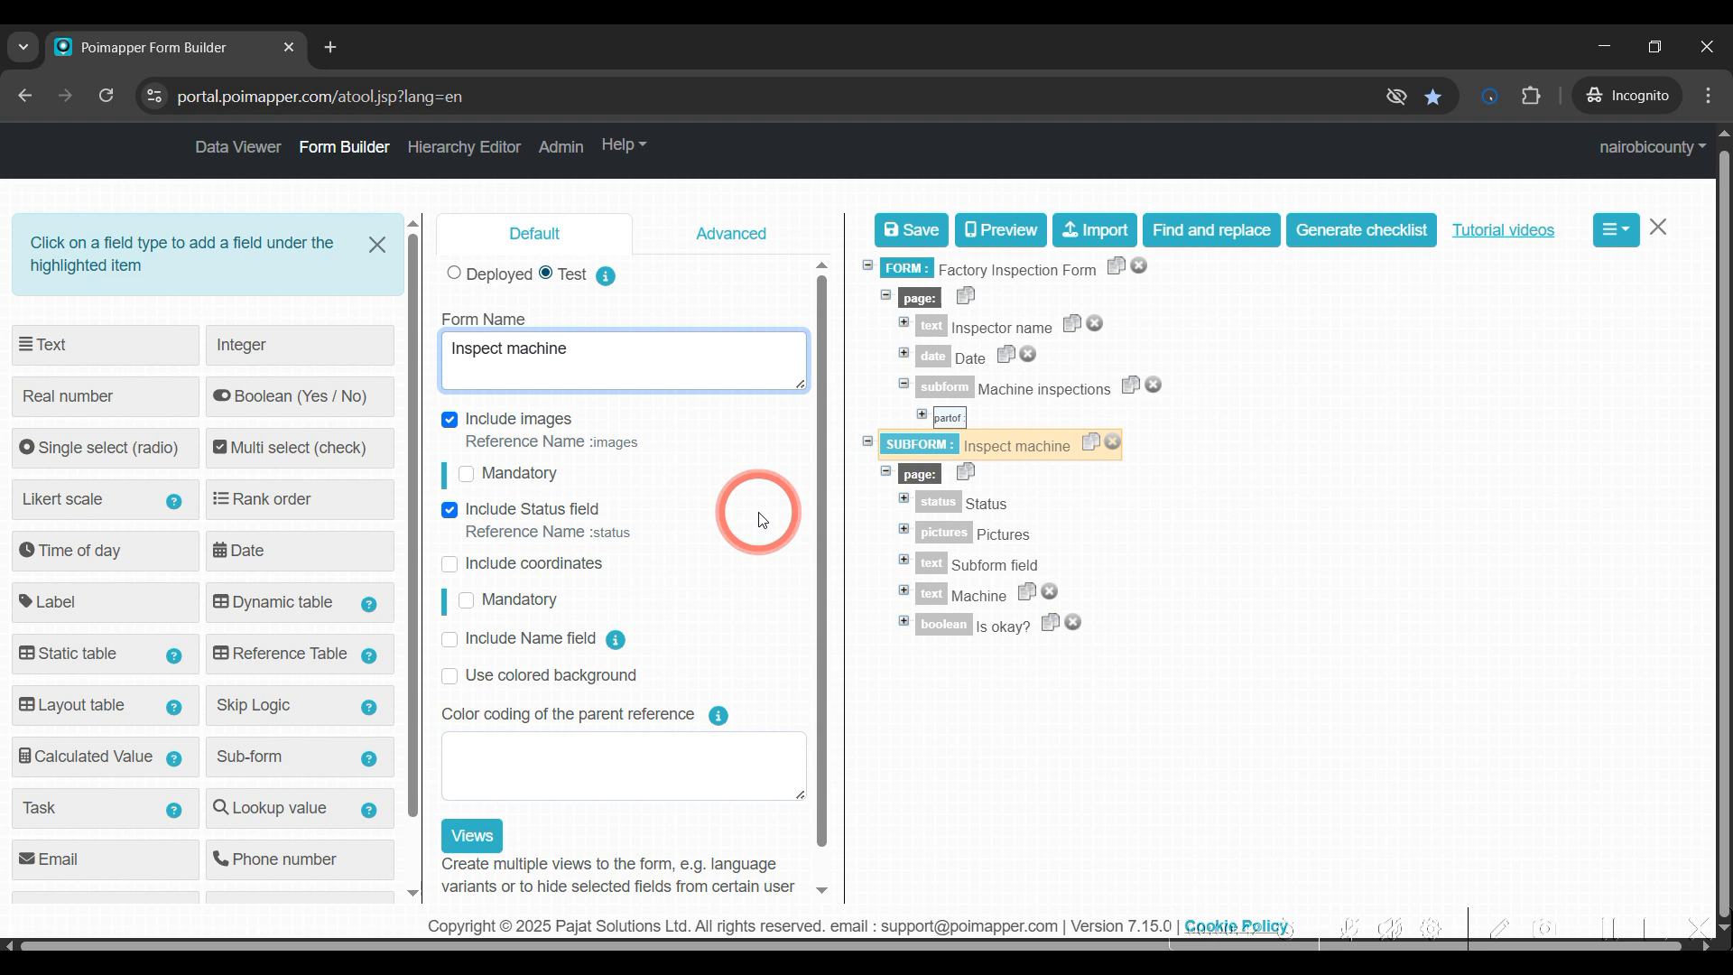
pyautogui.click(449, 565)
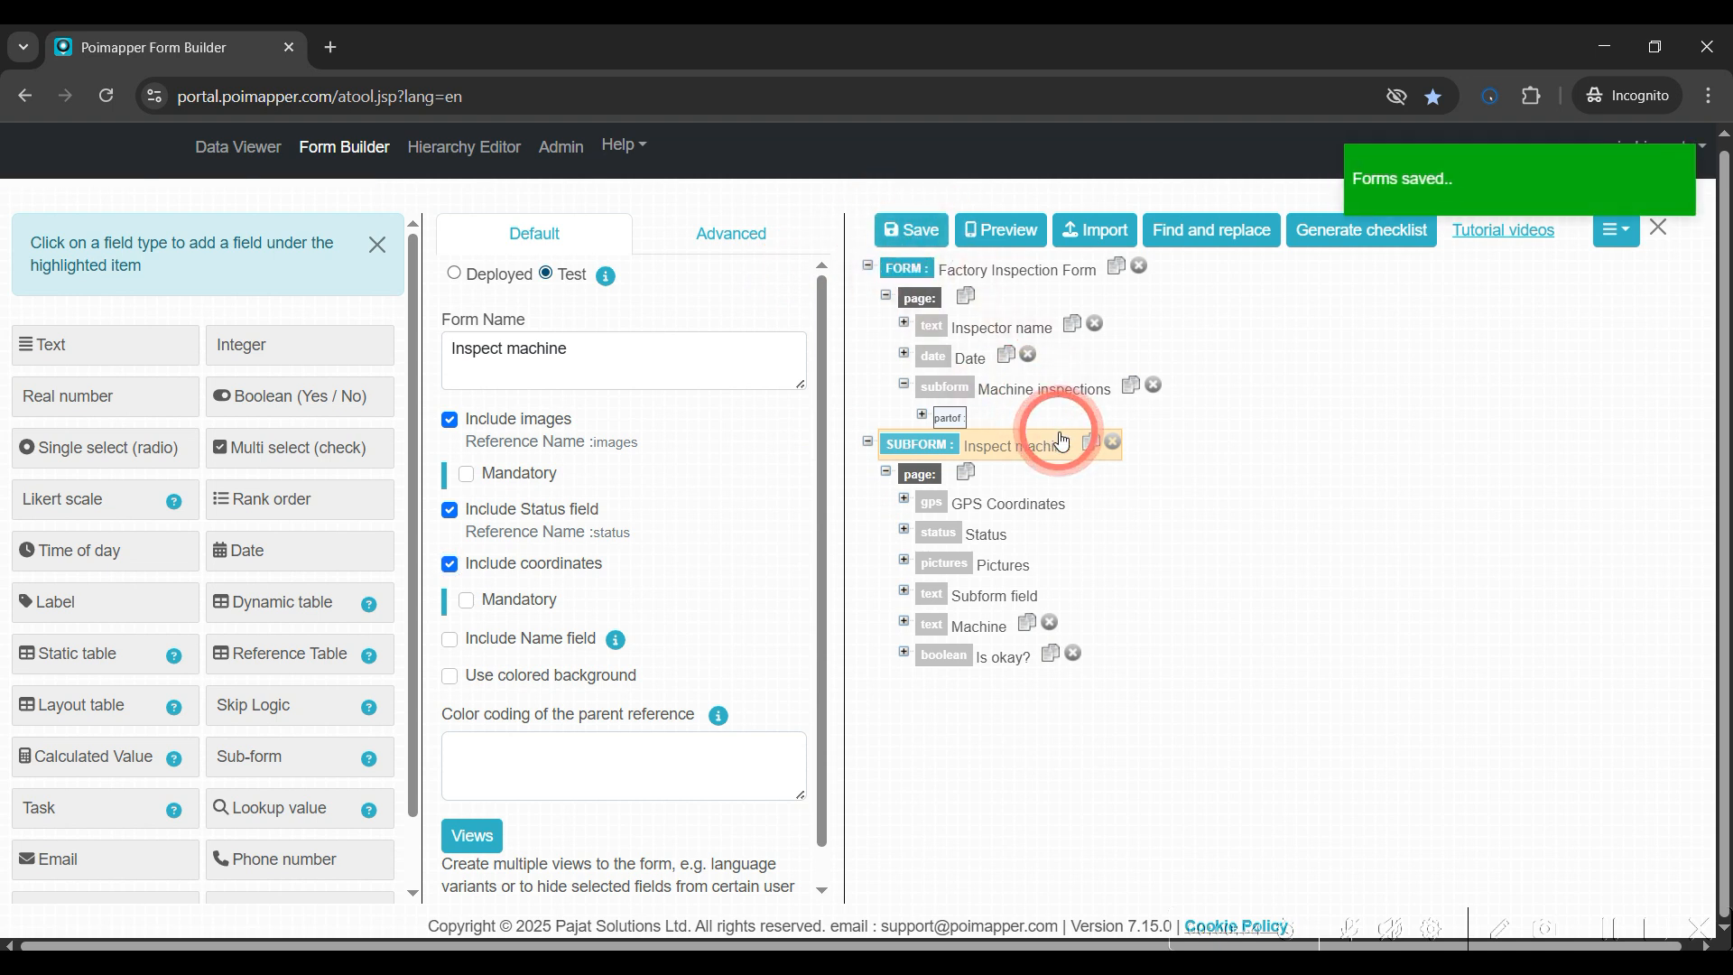
# Start a new Factory Inspection Form record in Data Viewer and add an Inspect machine subform entry
pyautogui.click(247, 148)
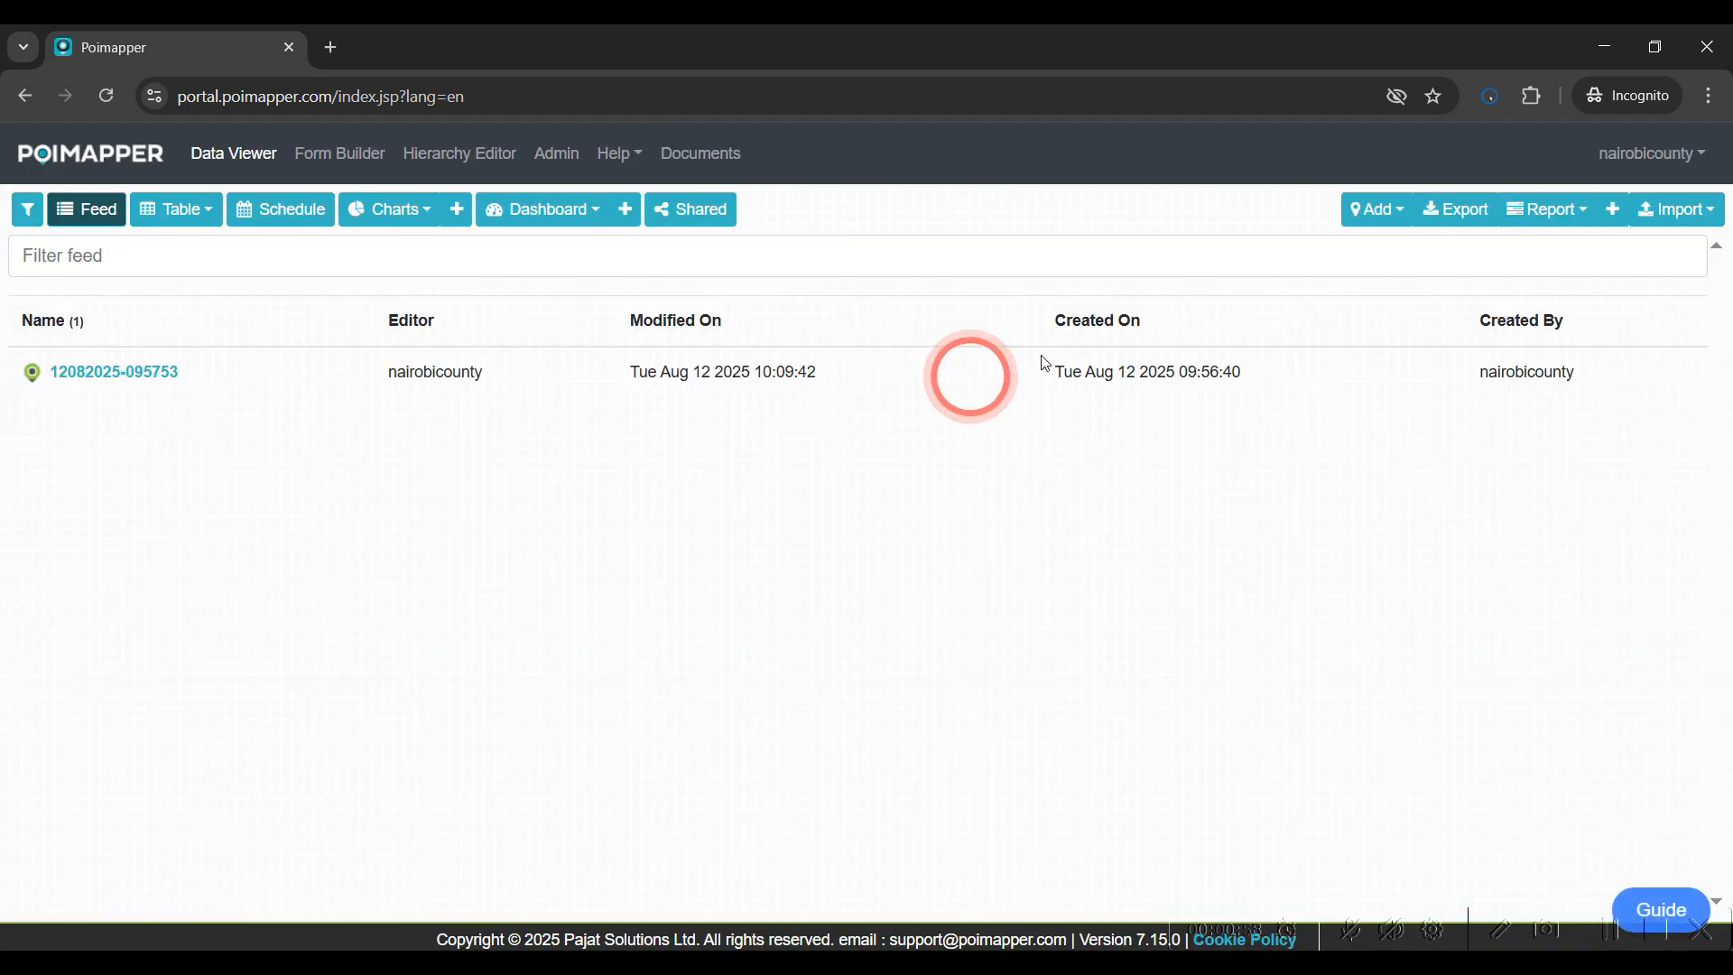
pyautogui.click(1359, 222)
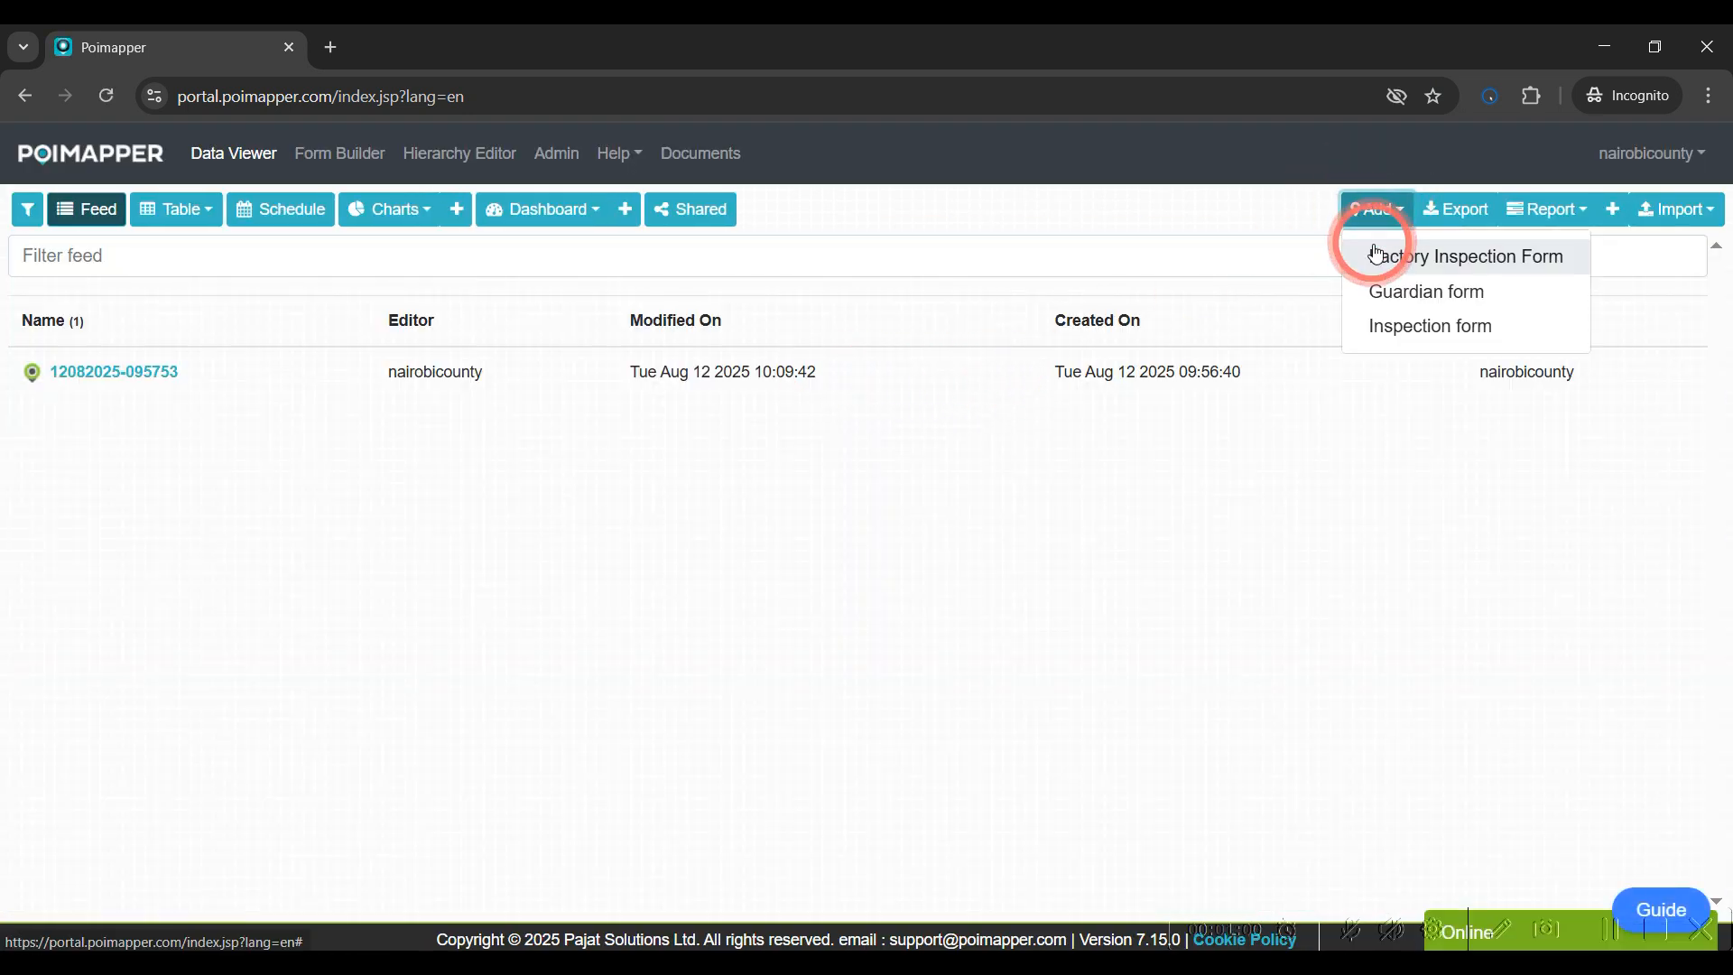
pyautogui.click(1374, 243)
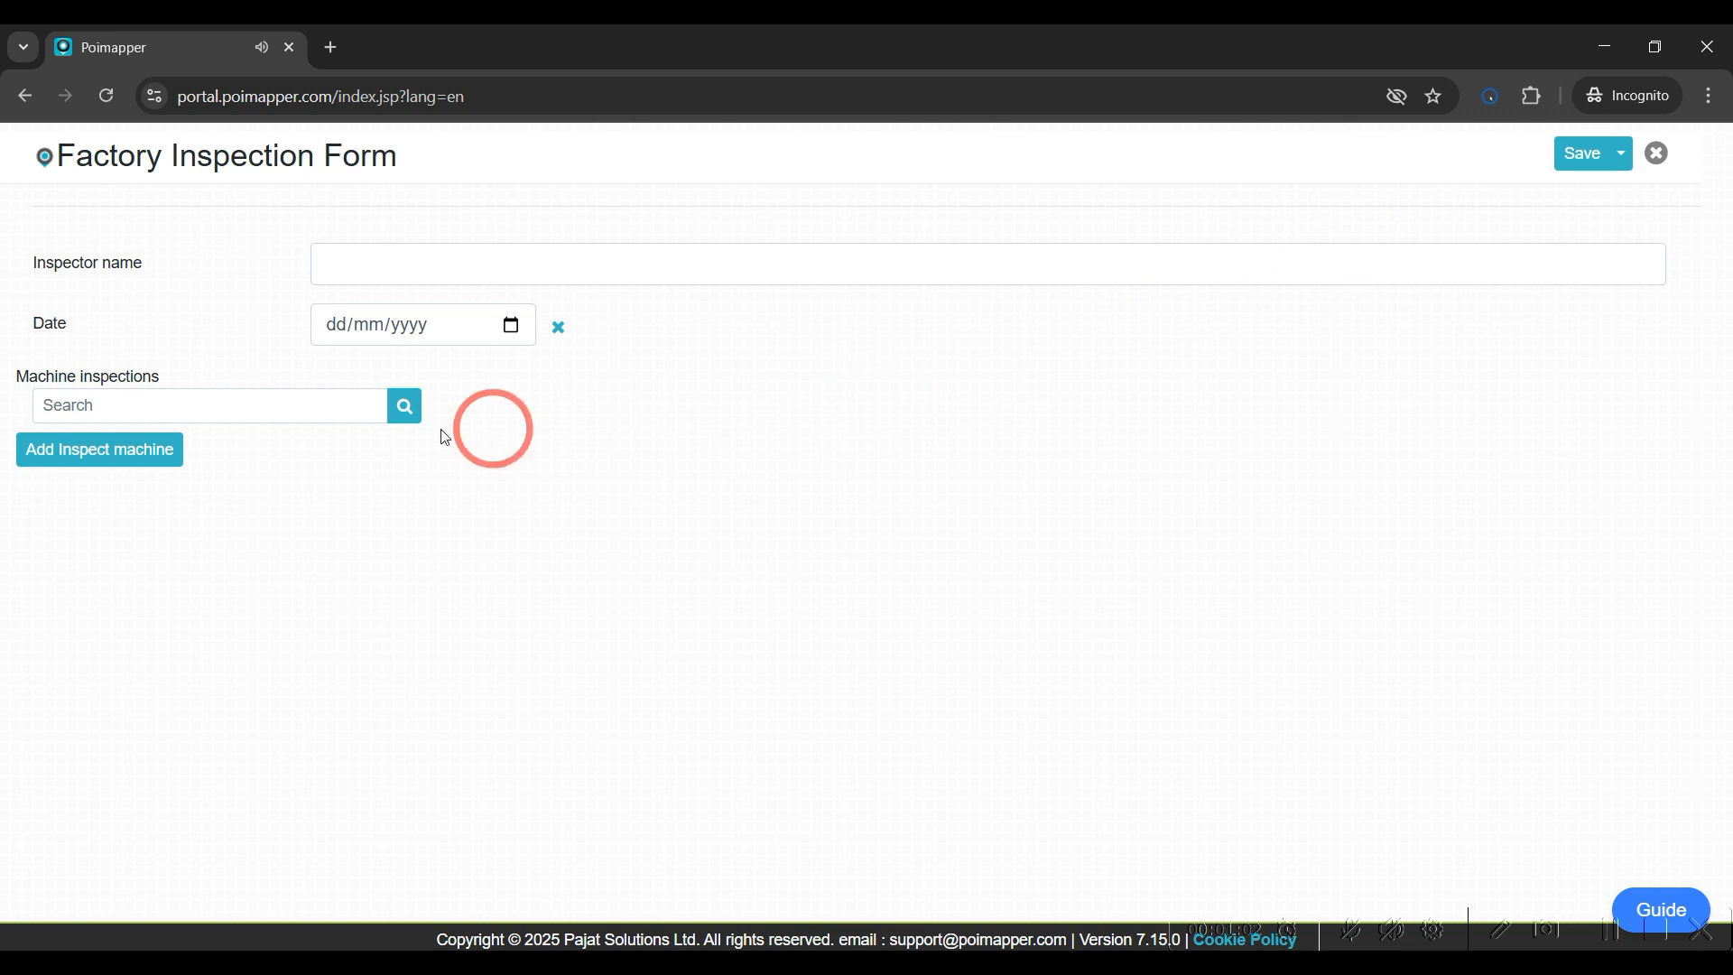
pyautogui.click(106, 457)
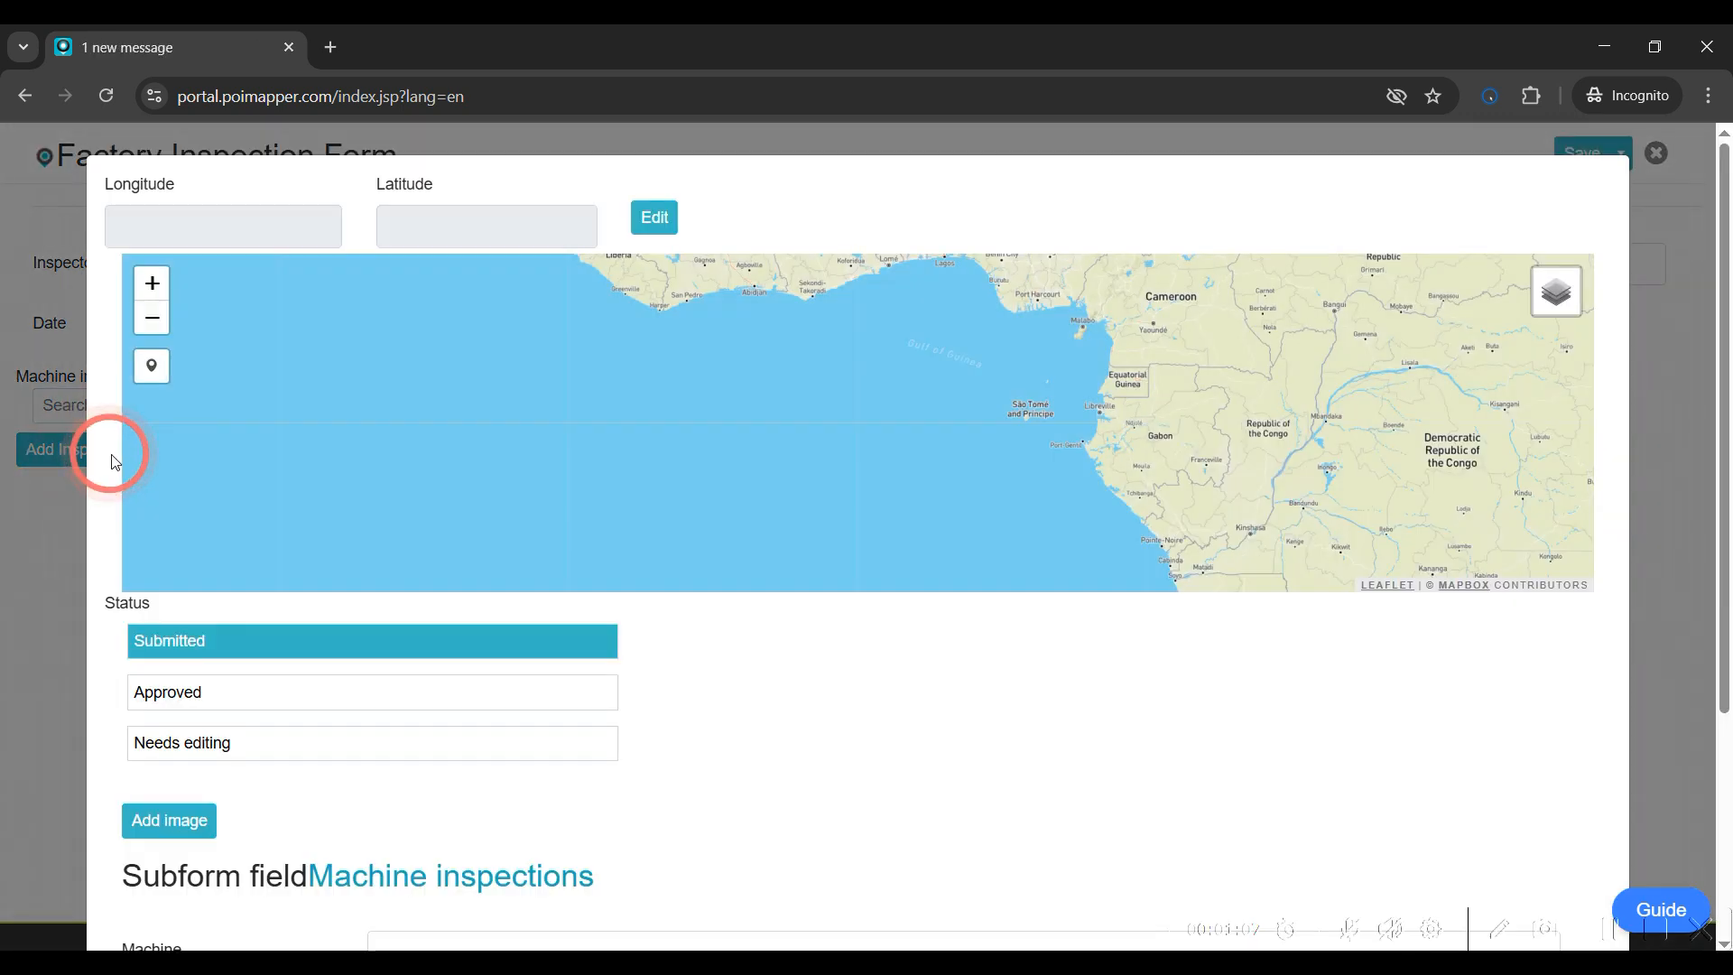
# Place the subform's GPS location on the map near the Congo River, about longitude 19.66, latitude 2.45
pyautogui.moveTo(967, 398); pyautogui.dragTo(607, 463)
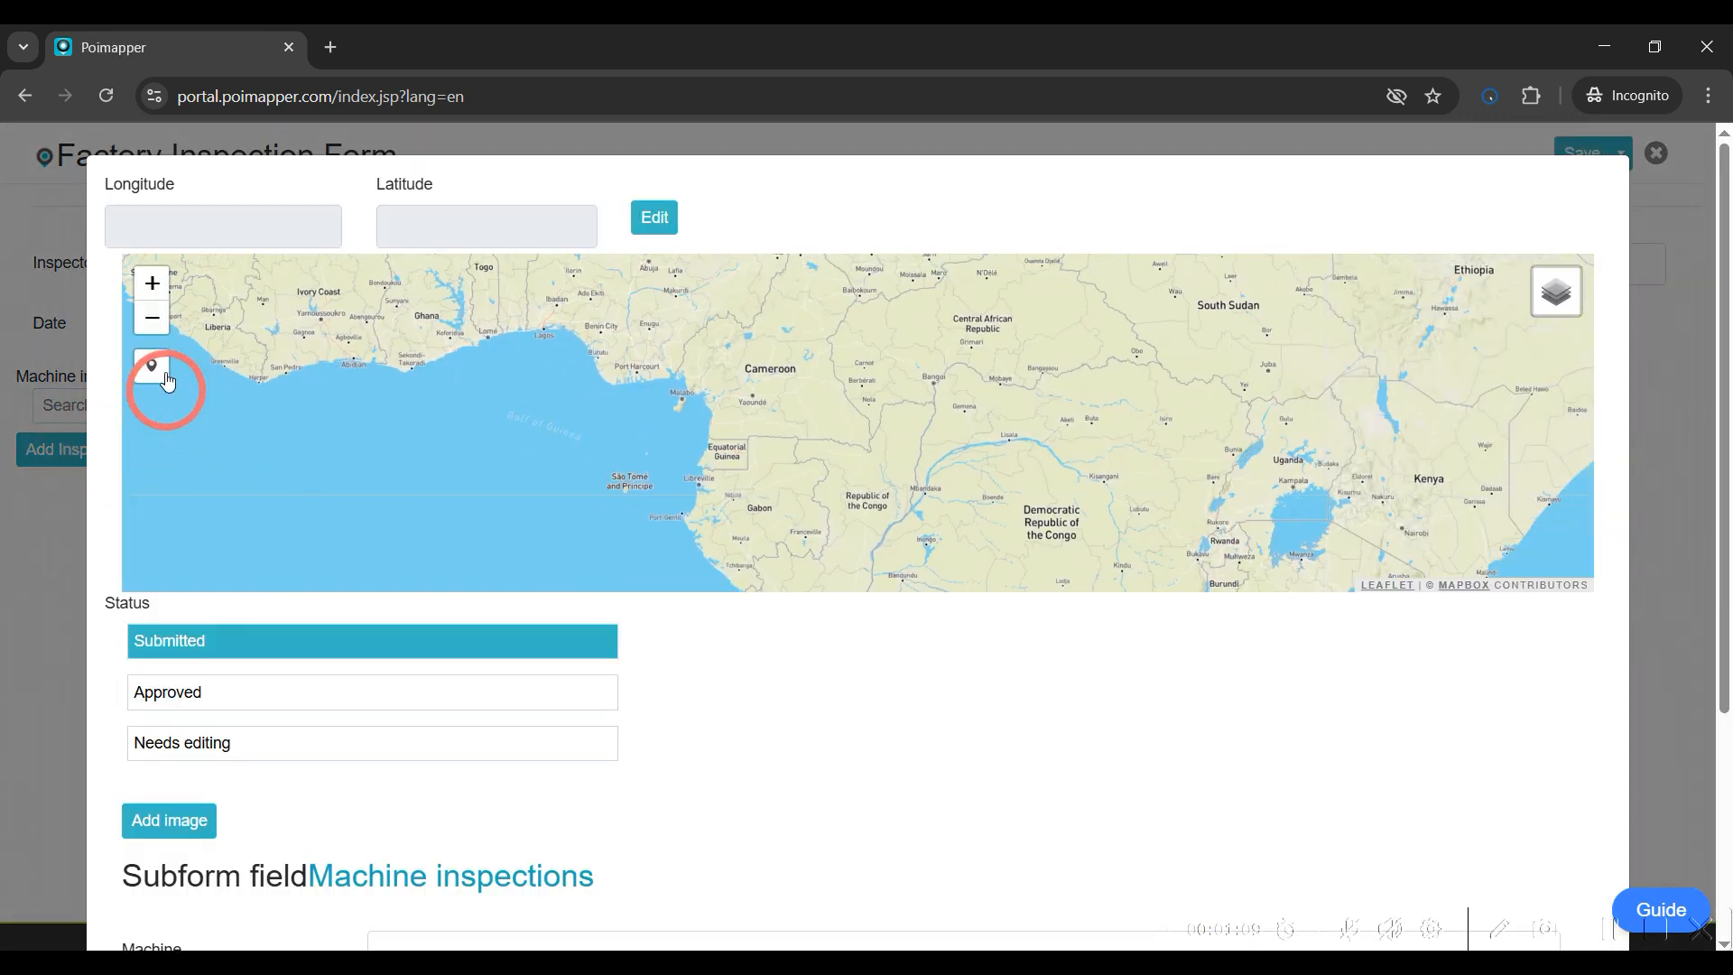
pyautogui.click(151, 365)
pyautogui.click(932, 427)
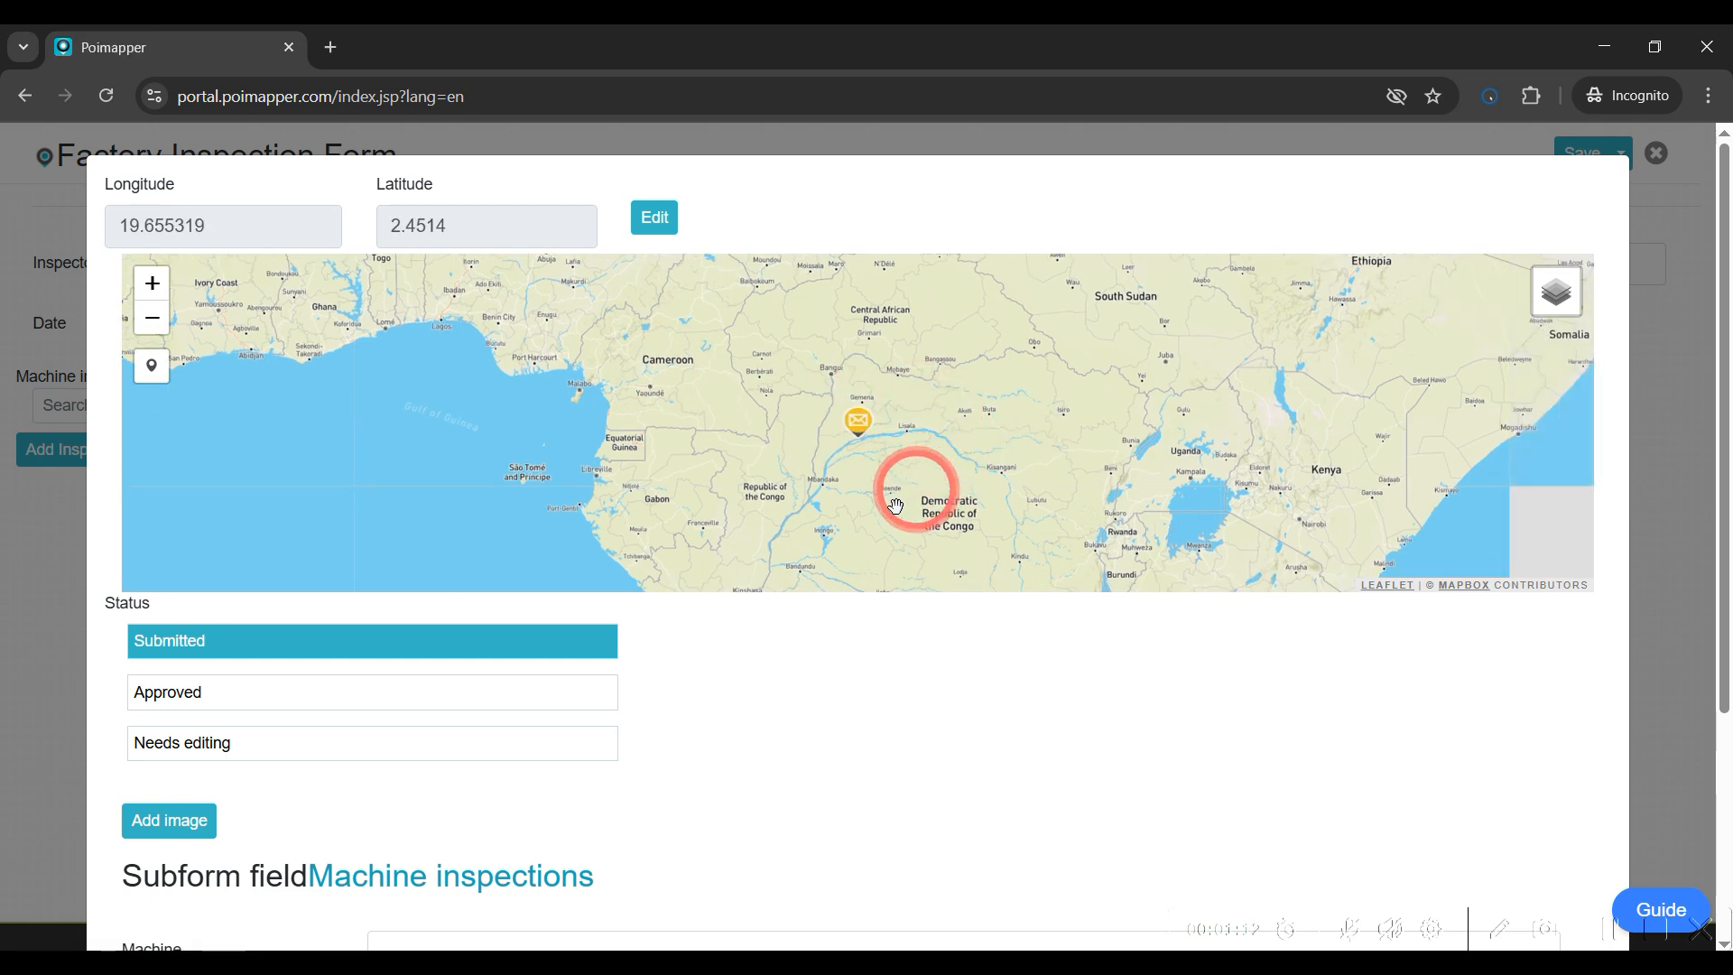
# Enter A as the Machine in the subform entry
pyautogui.scroll(-1, 917, 650)
pyautogui.scroll(-3, 921, 652)
pyautogui.click(474, 722)
pyautogui.click(551, 623)
pyautogui.write('A')
# Attach image-19 from the resized folder as the subform's picture
pyautogui.scroll(1, 244, 582)
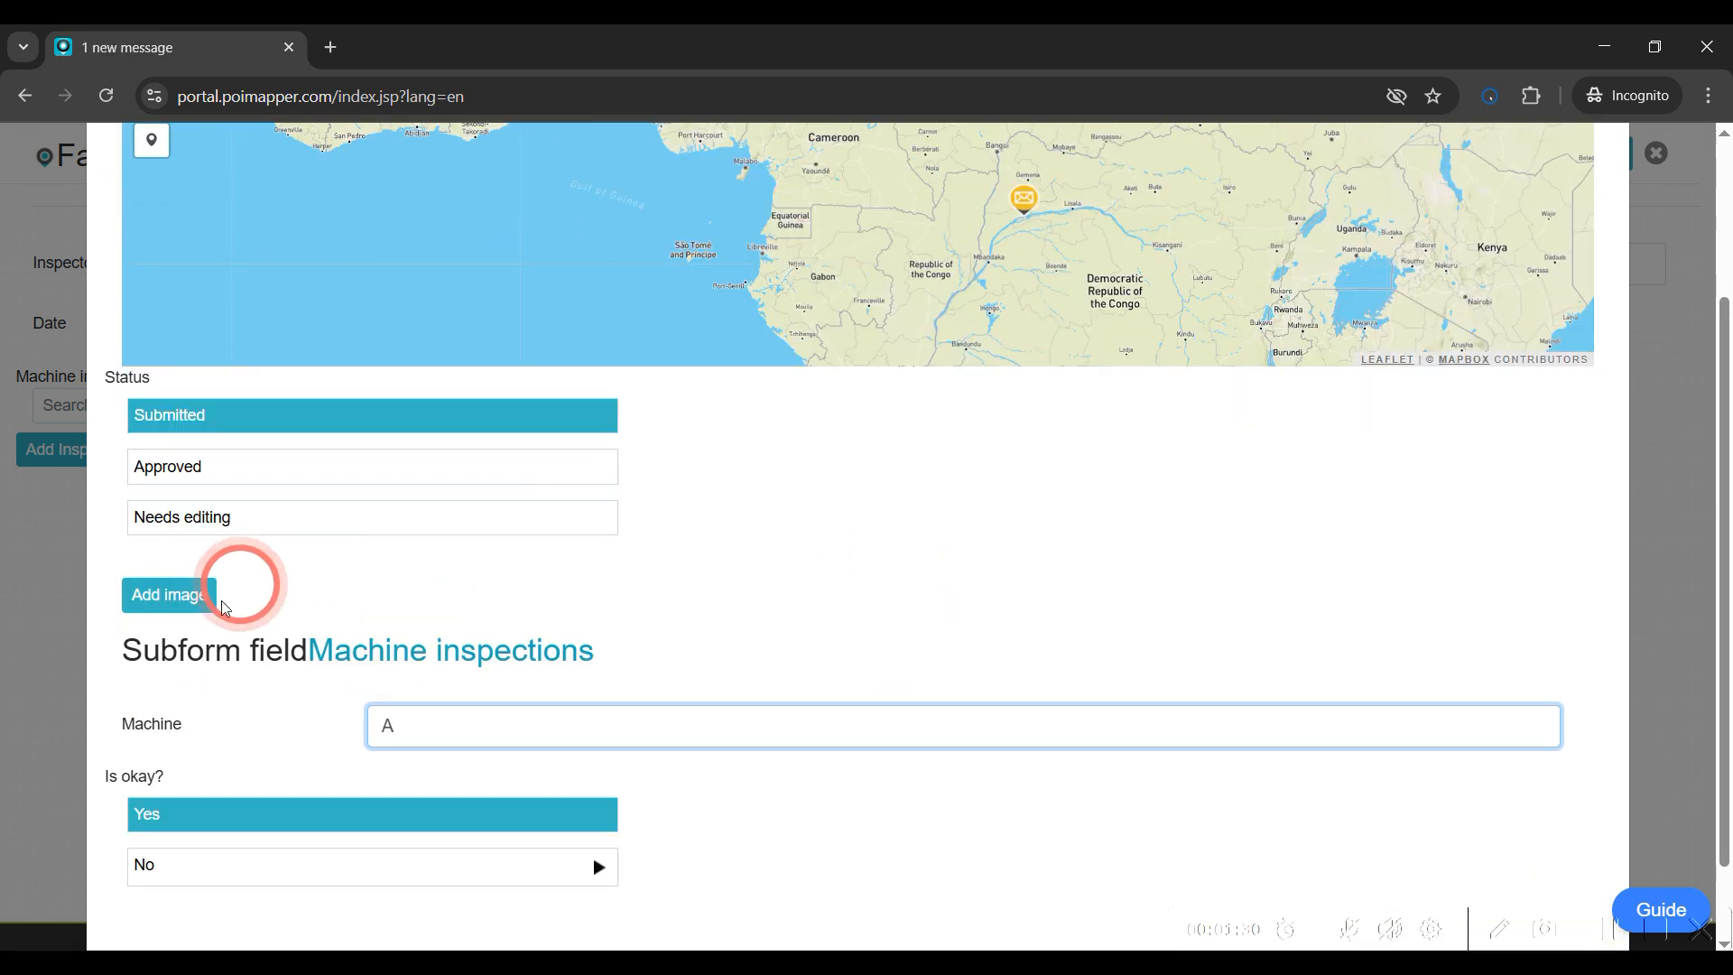
pyautogui.click(192, 606)
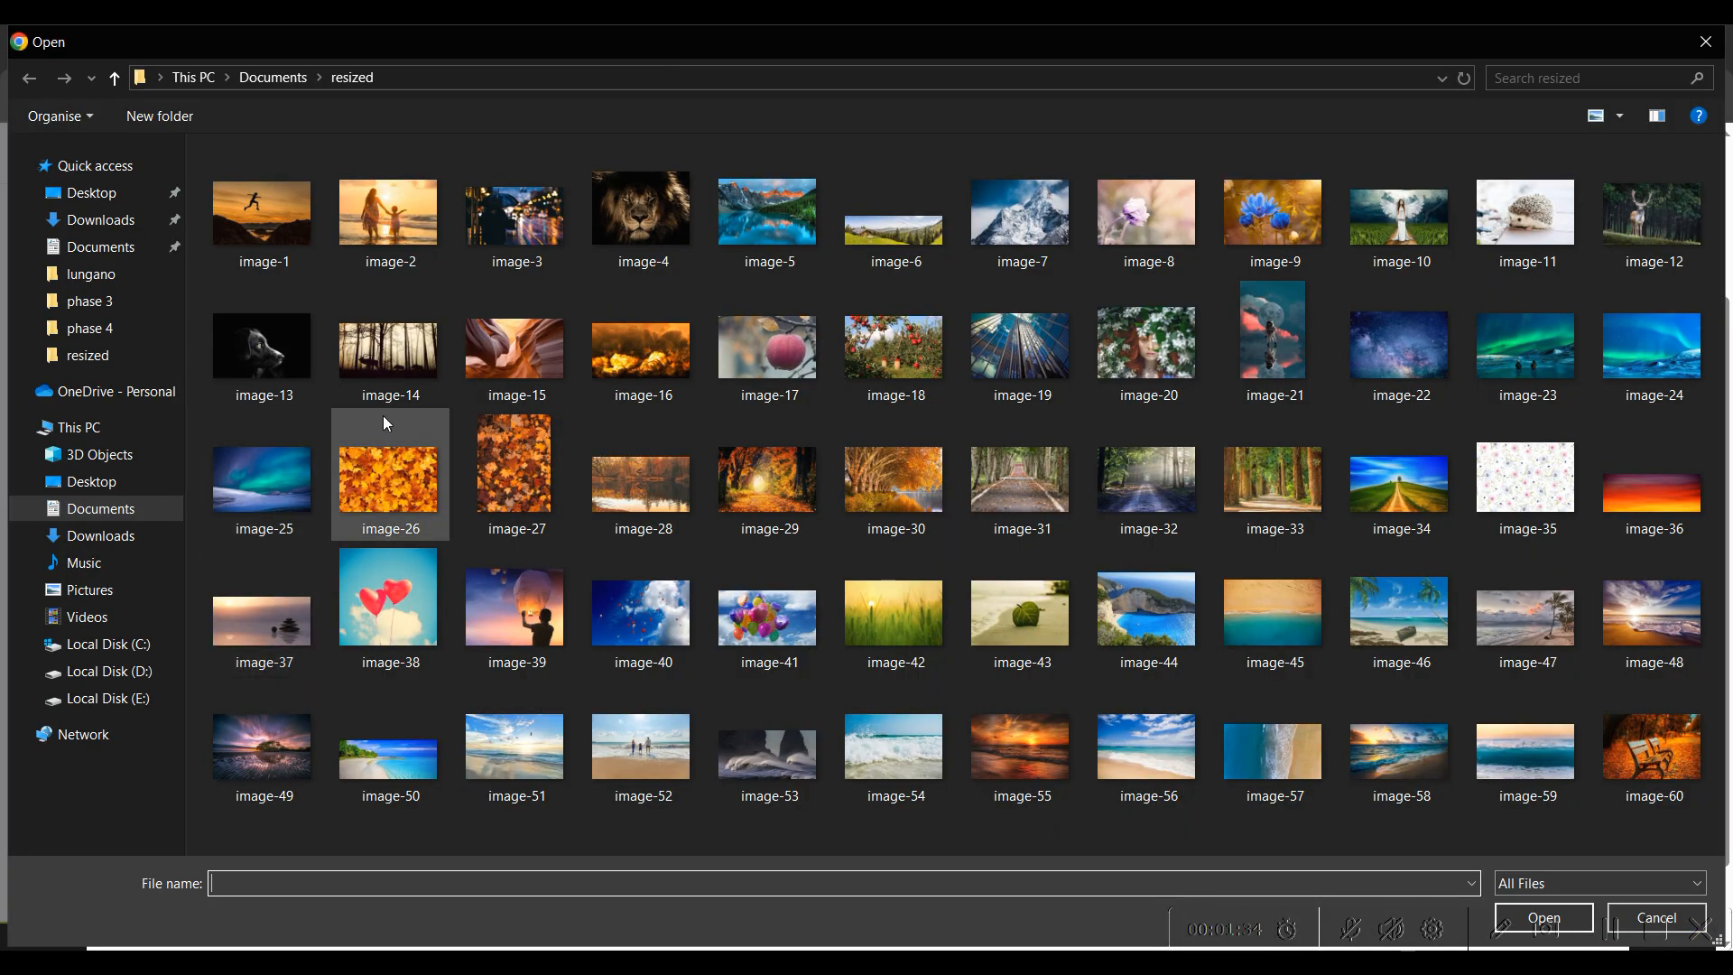
pyautogui.click(989, 349)
pyautogui.doubleClick(988, 346)
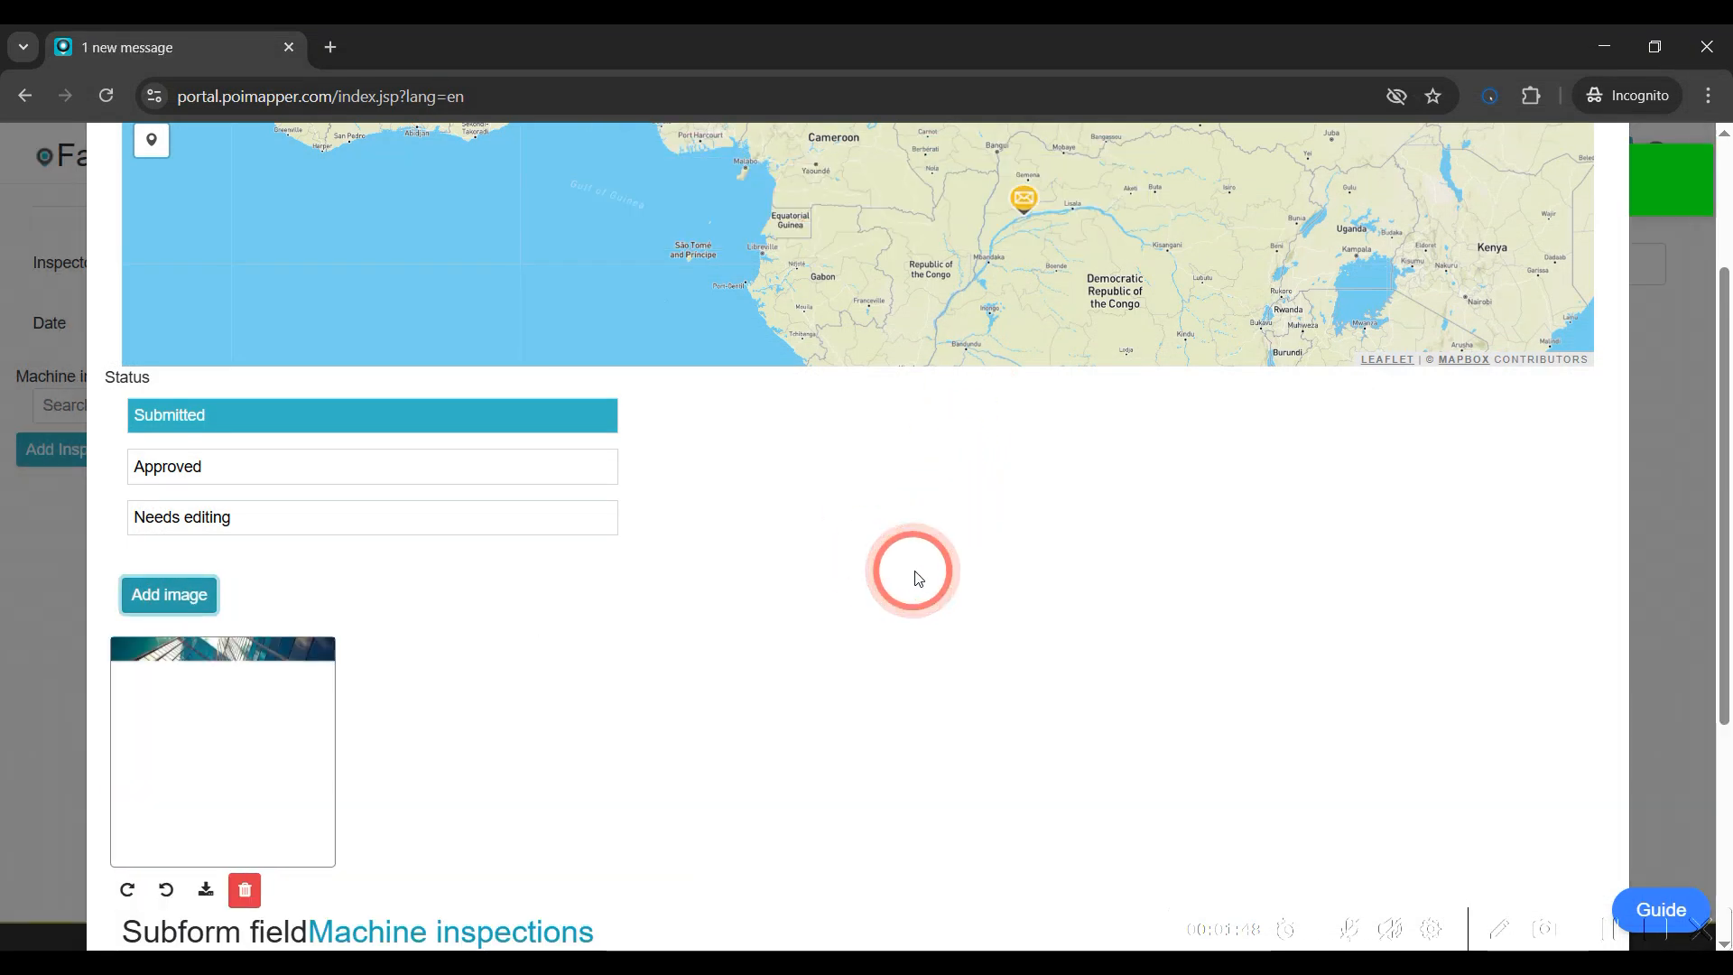
# Return from the subform entry to the main Factory Inspection Form
pyautogui.scroll(-4, 918, 578)
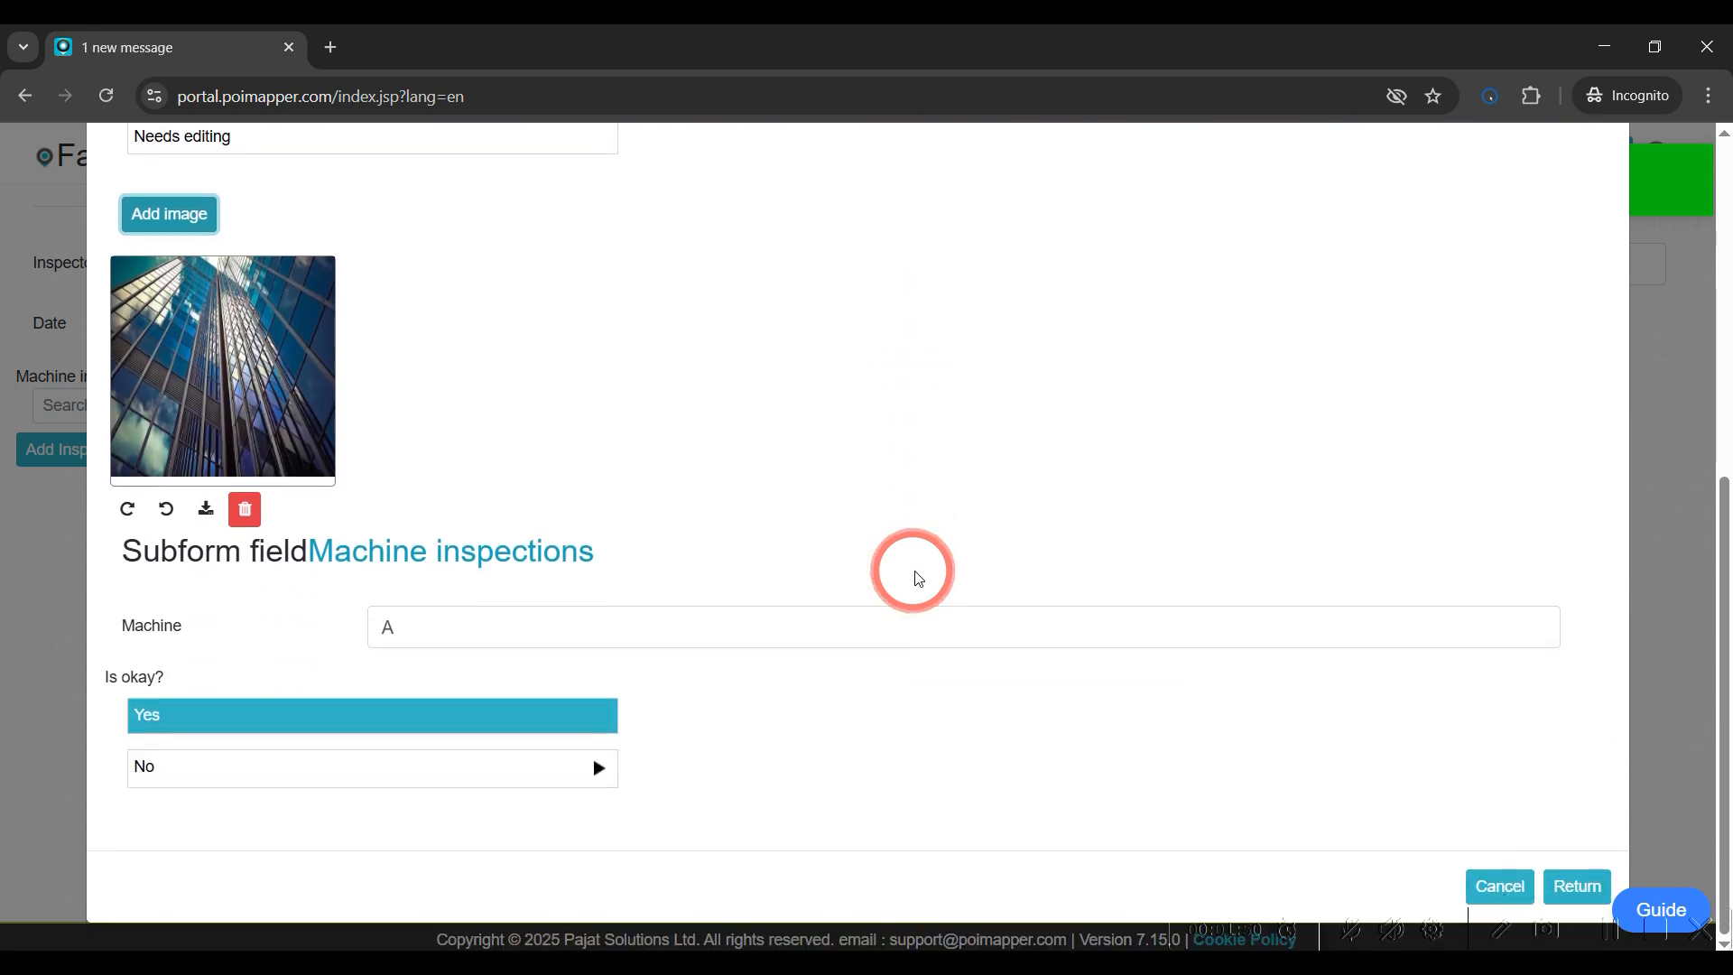
pyautogui.click(1570, 887)
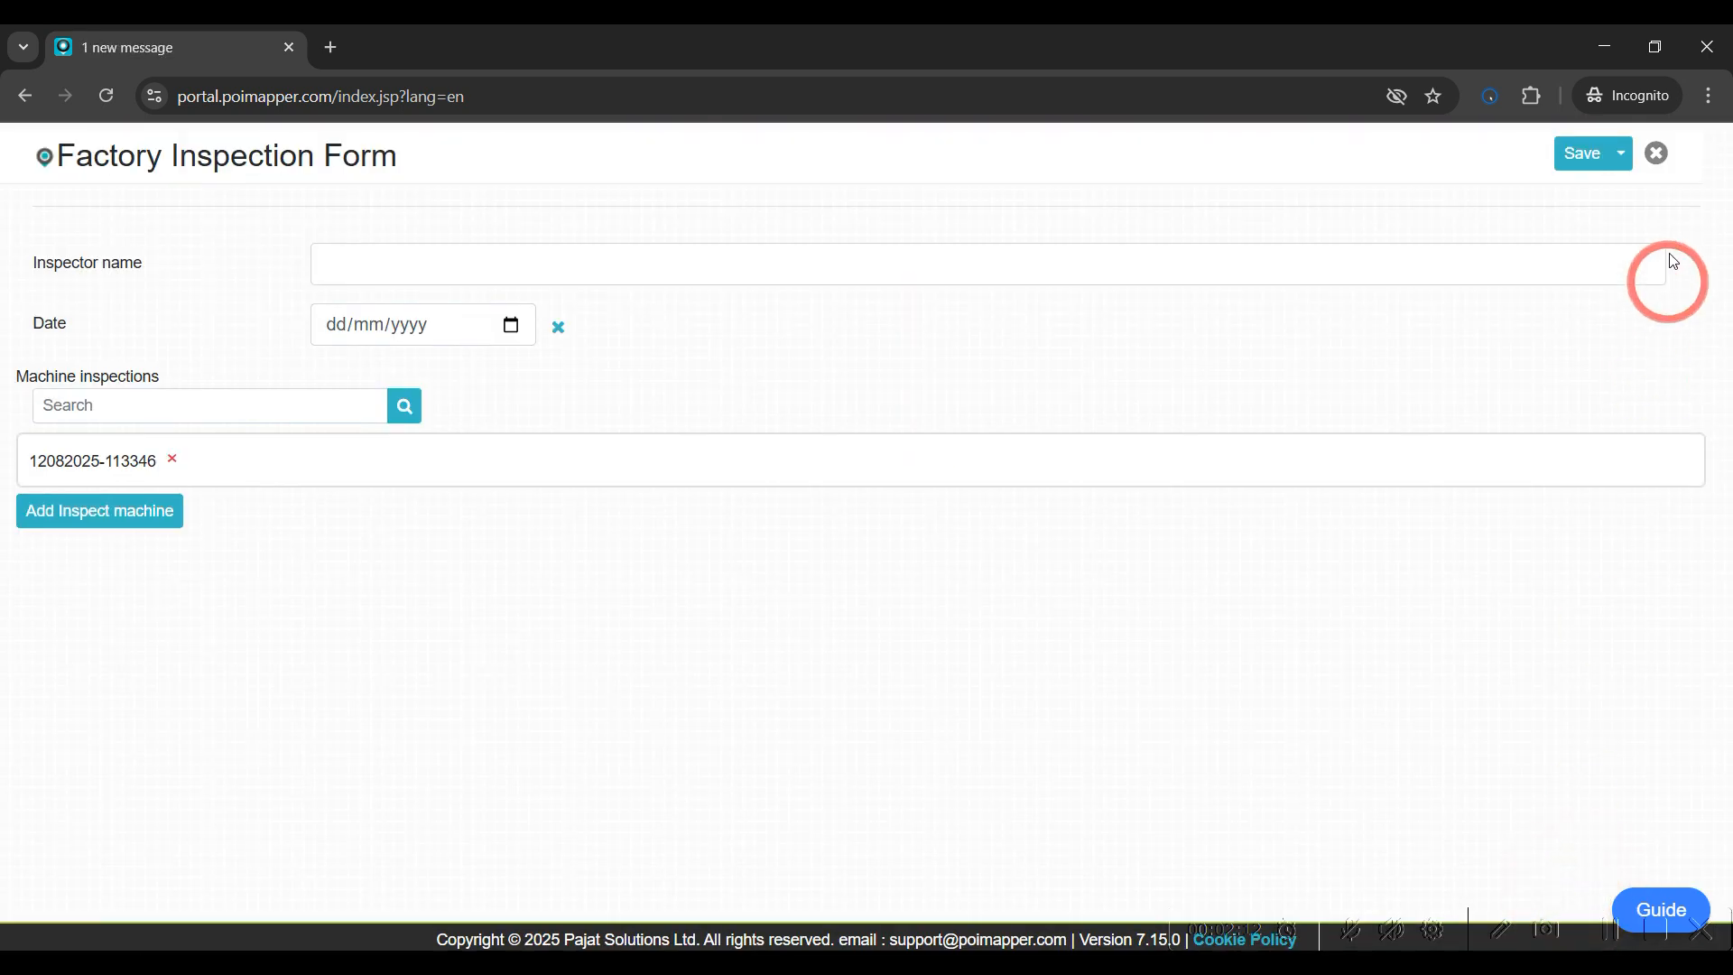
# Close the Factory Inspection Form record without saving, accepting the loss of edits
pyautogui.click(1658, 157)
pyautogui.click(1107, 321)
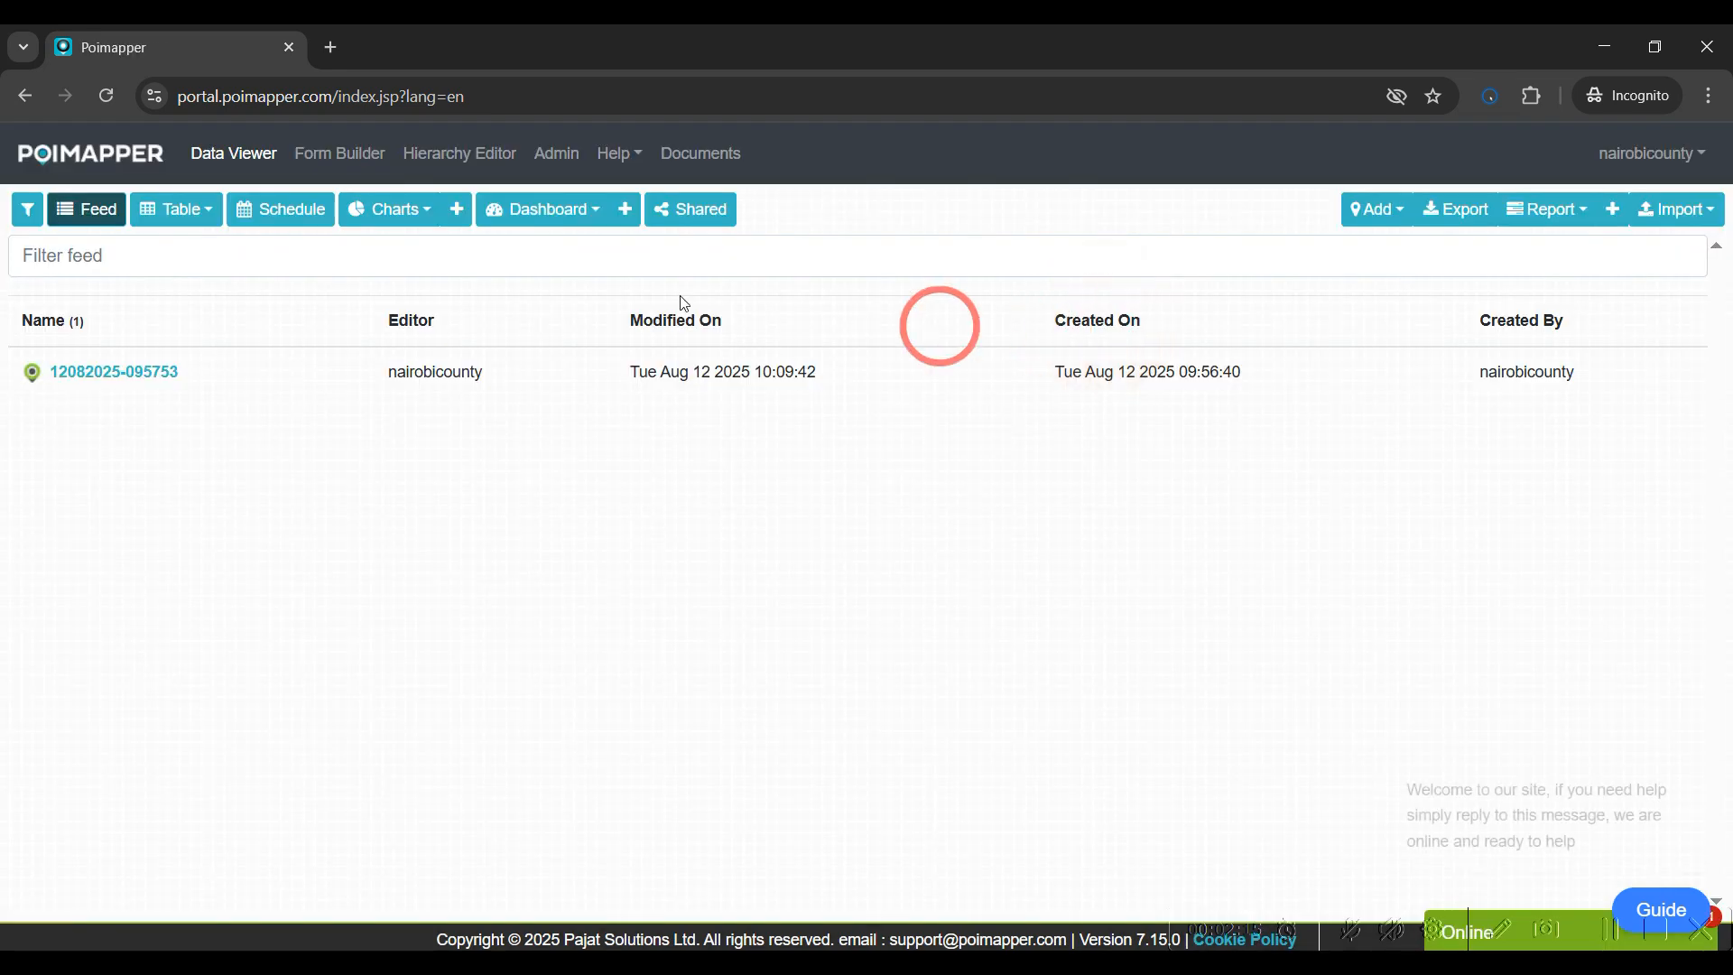
# In Form Builder, enable Attach background diagram in the Factory Inspection Form's advanced settings and save the form
pyautogui.click(314, 153)
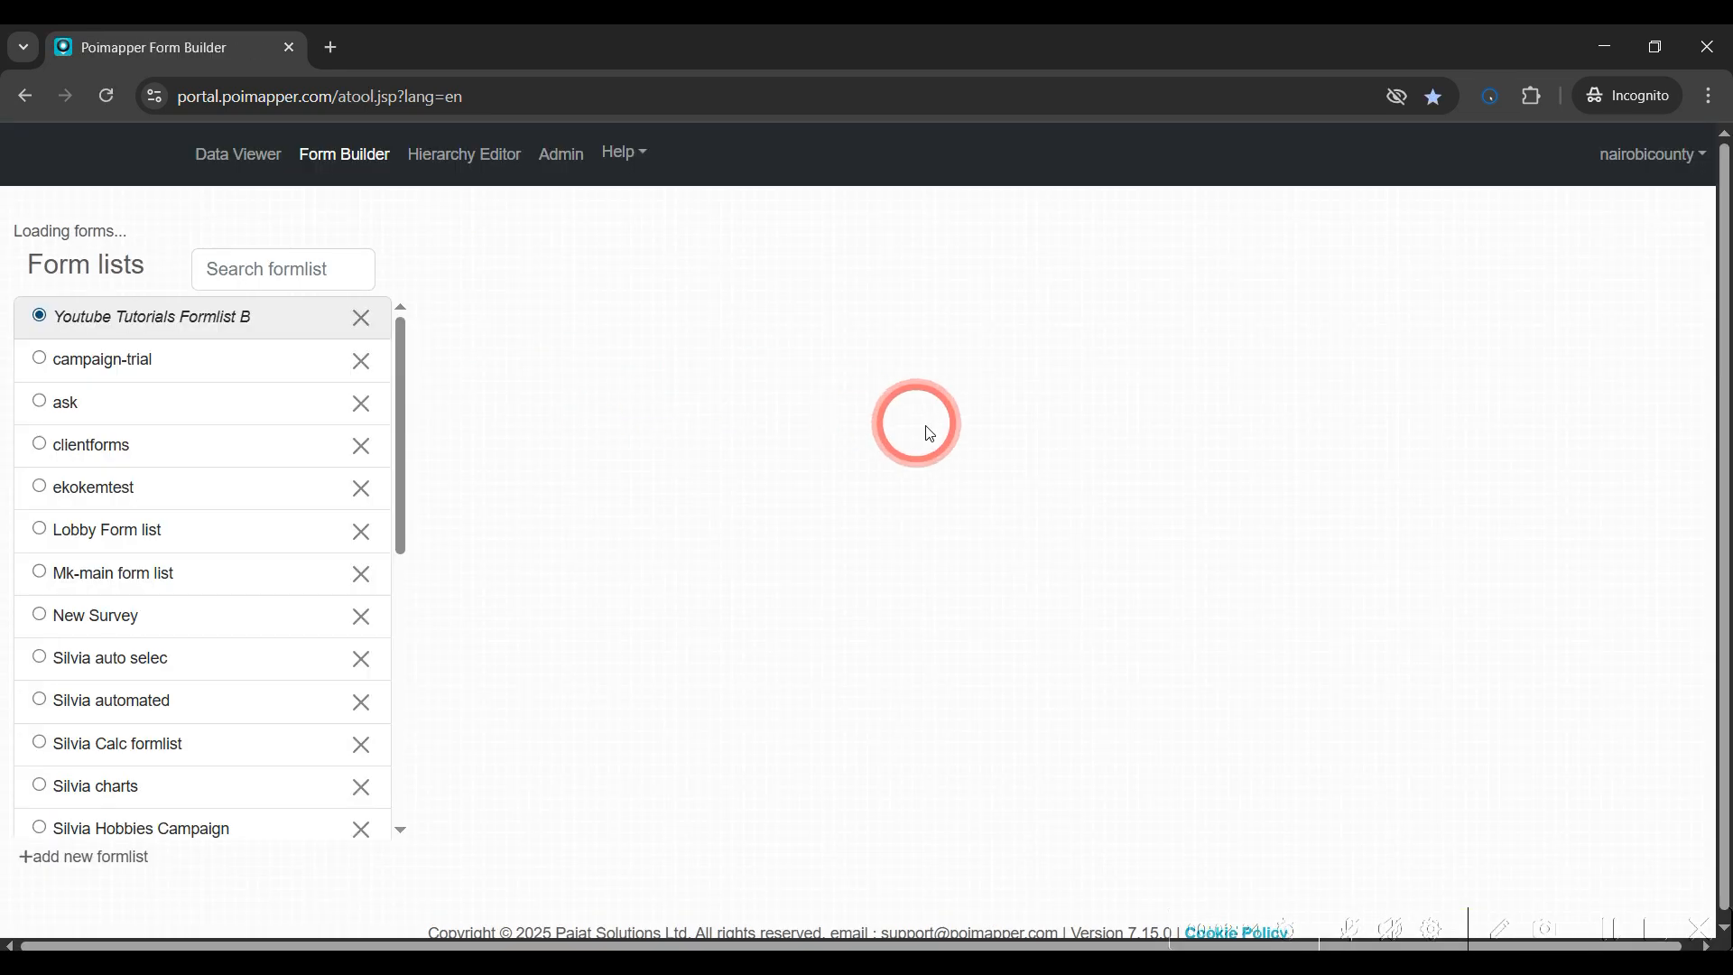
pyautogui.click(742, 394)
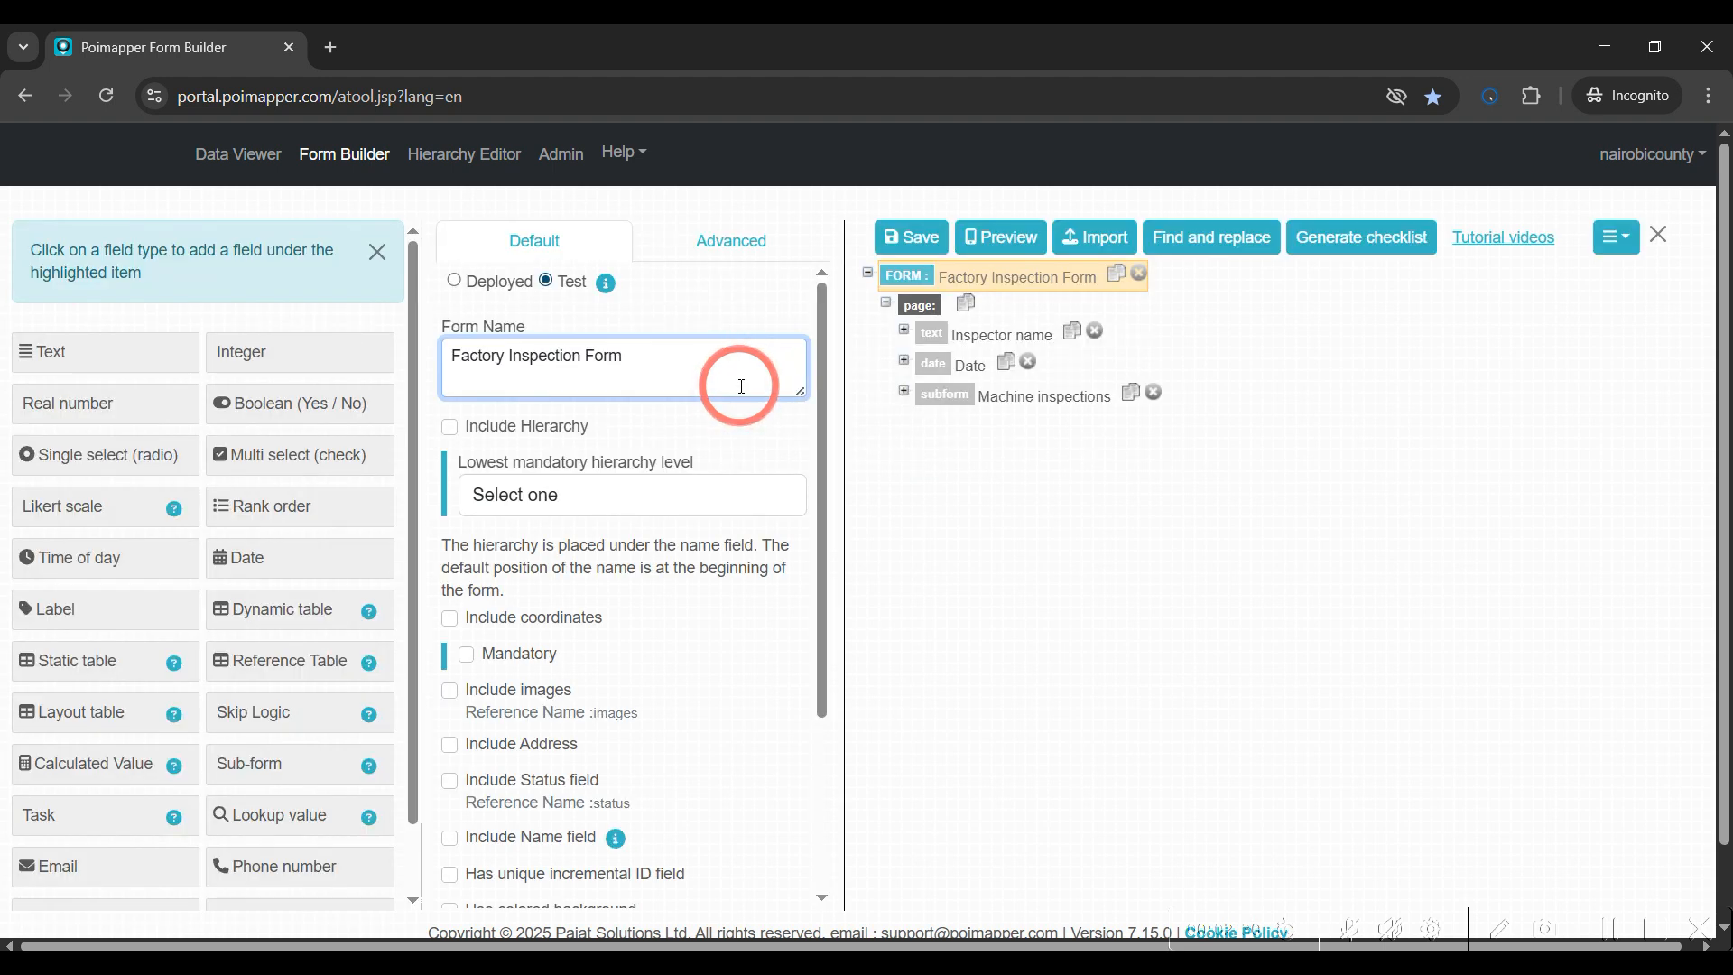
pyautogui.click(730, 250)
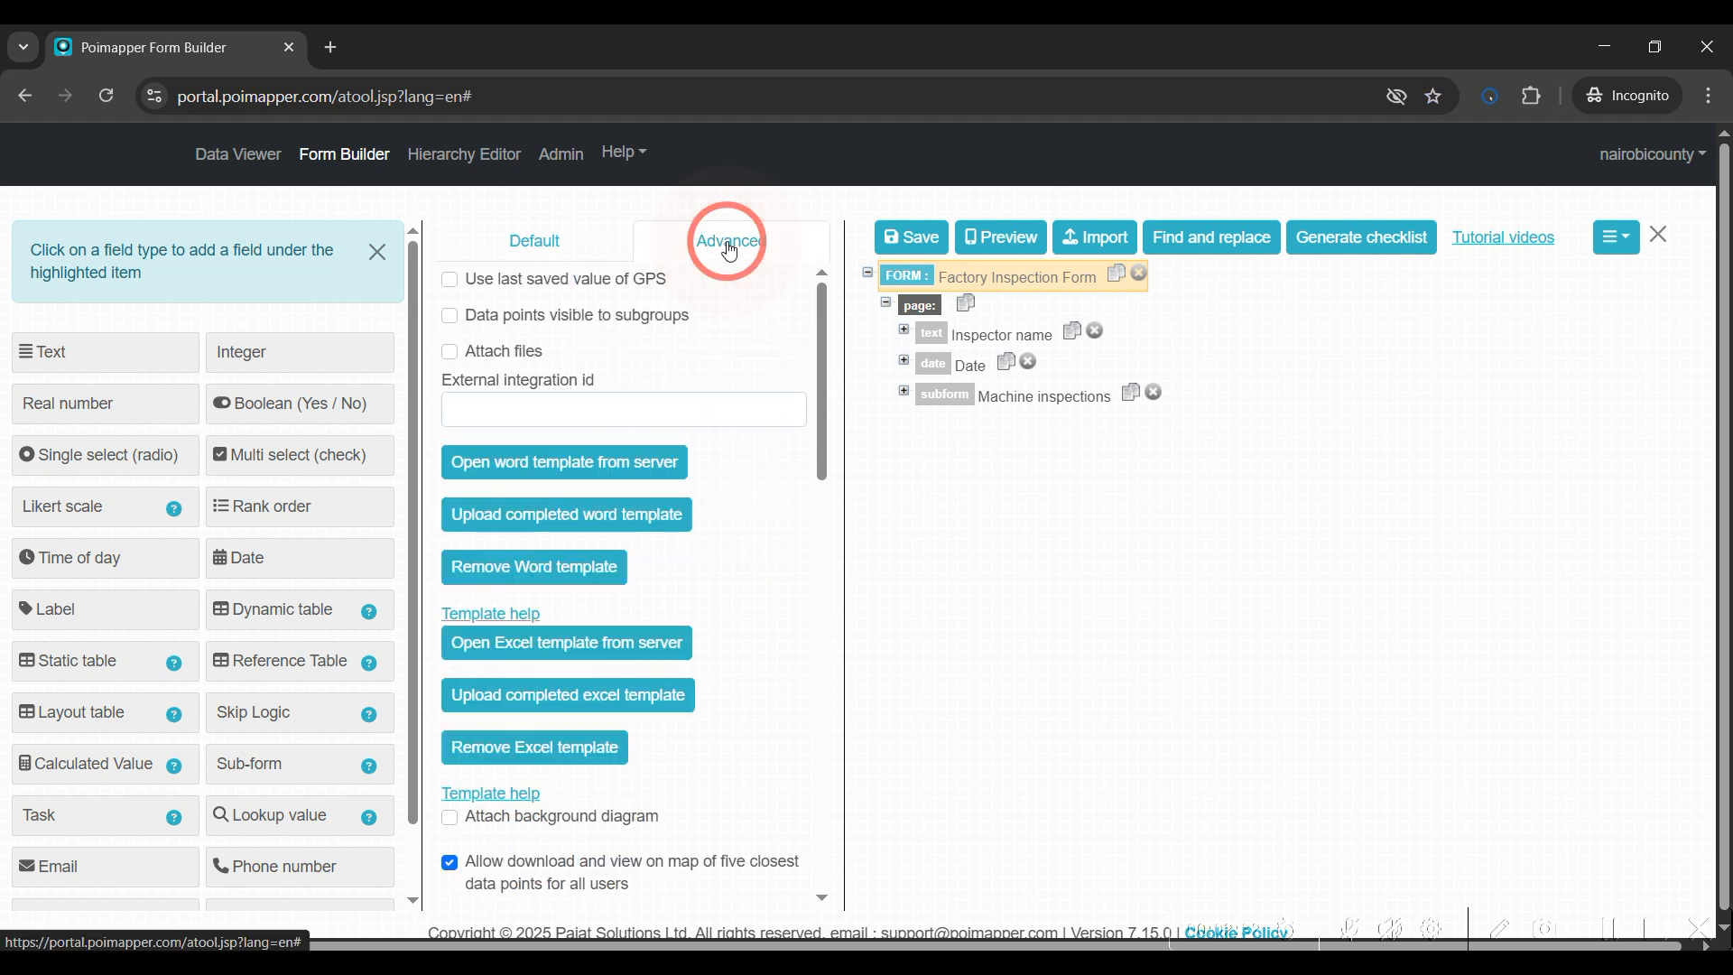
pyautogui.scroll(-4, 717, 392)
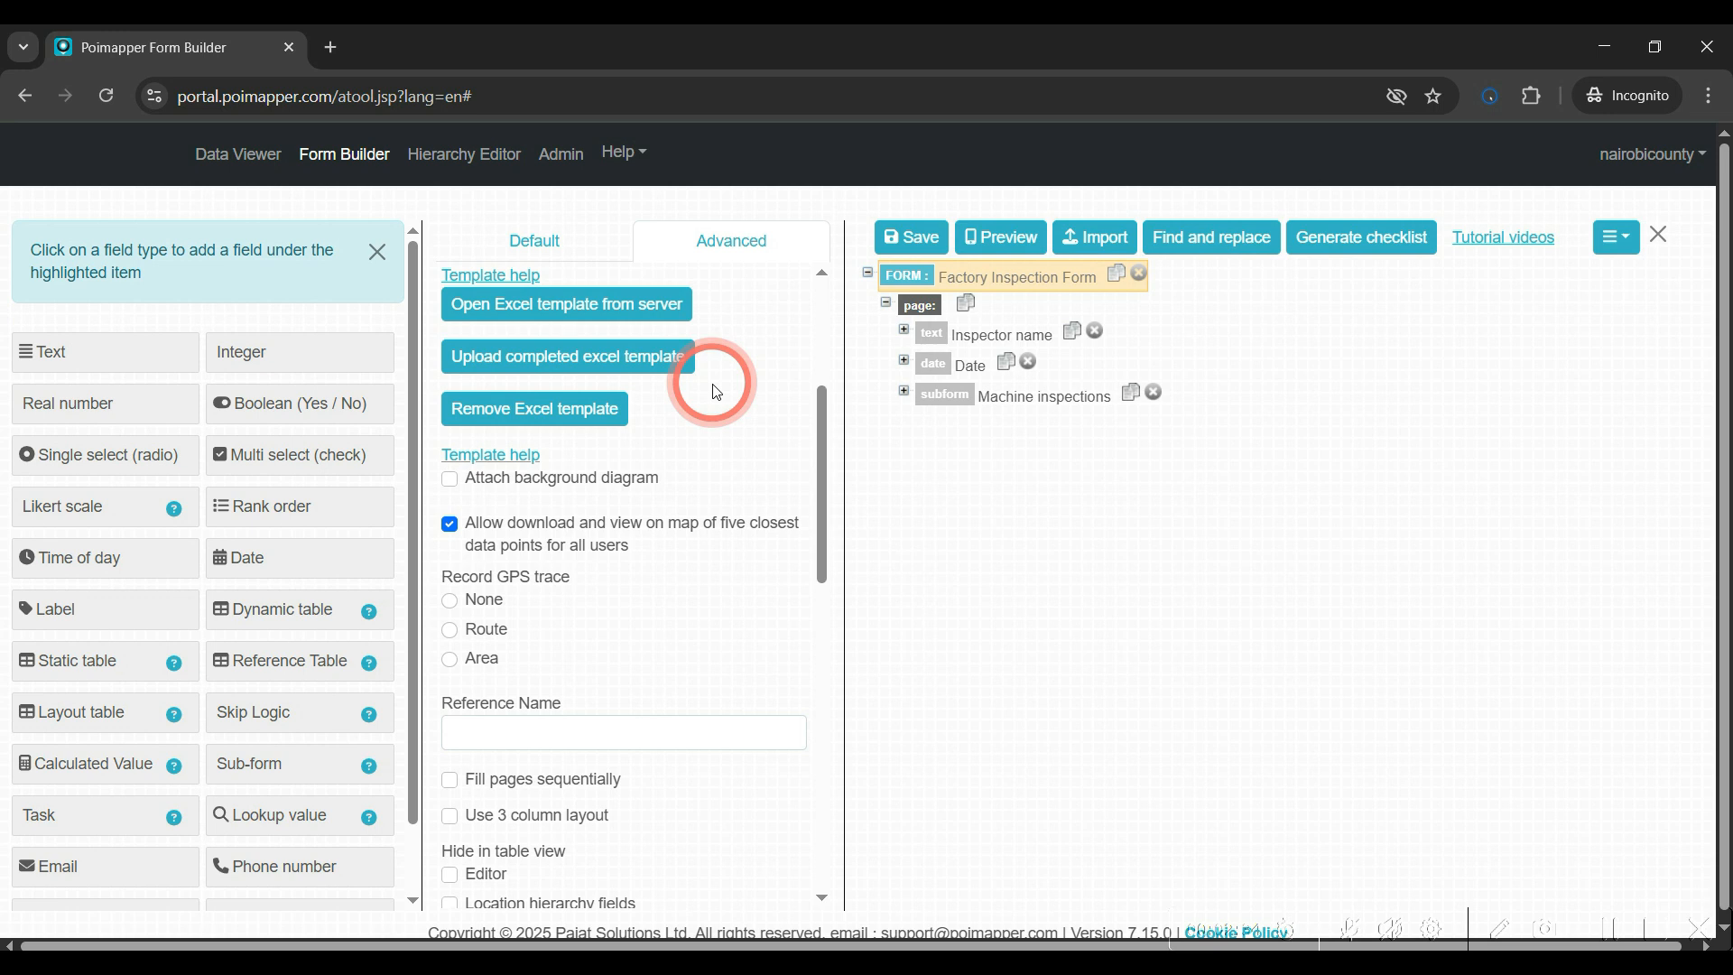
pyautogui.click(452, 481)
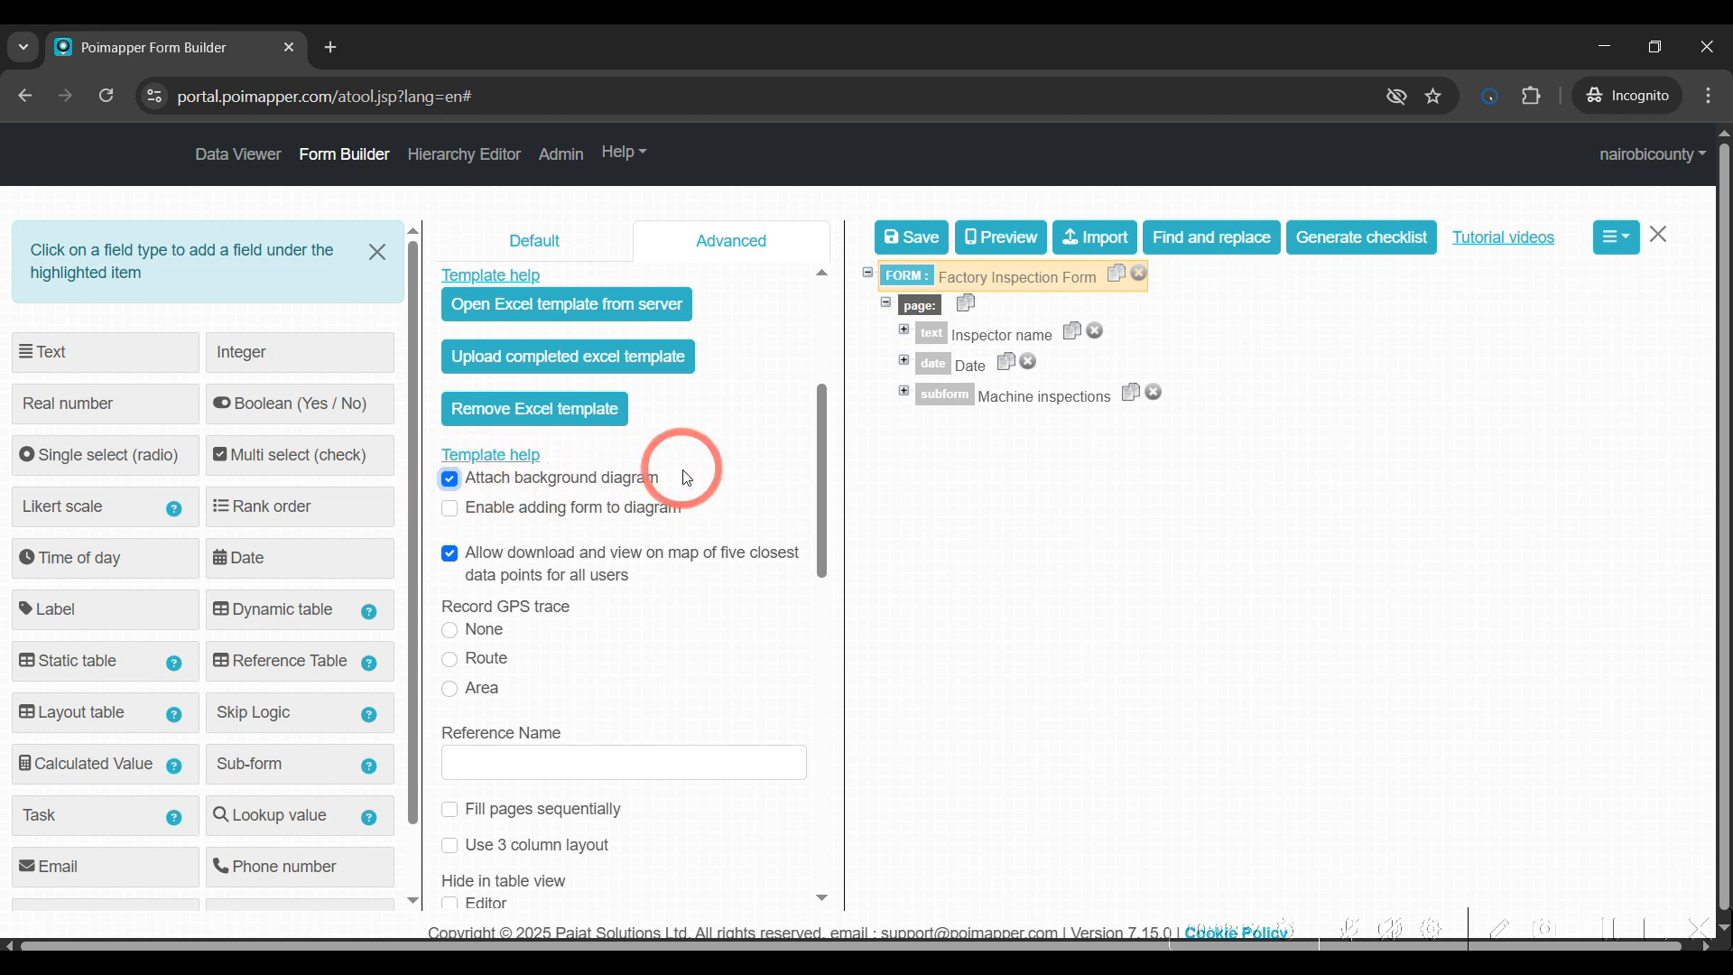
pyautogui.click(887, 245)
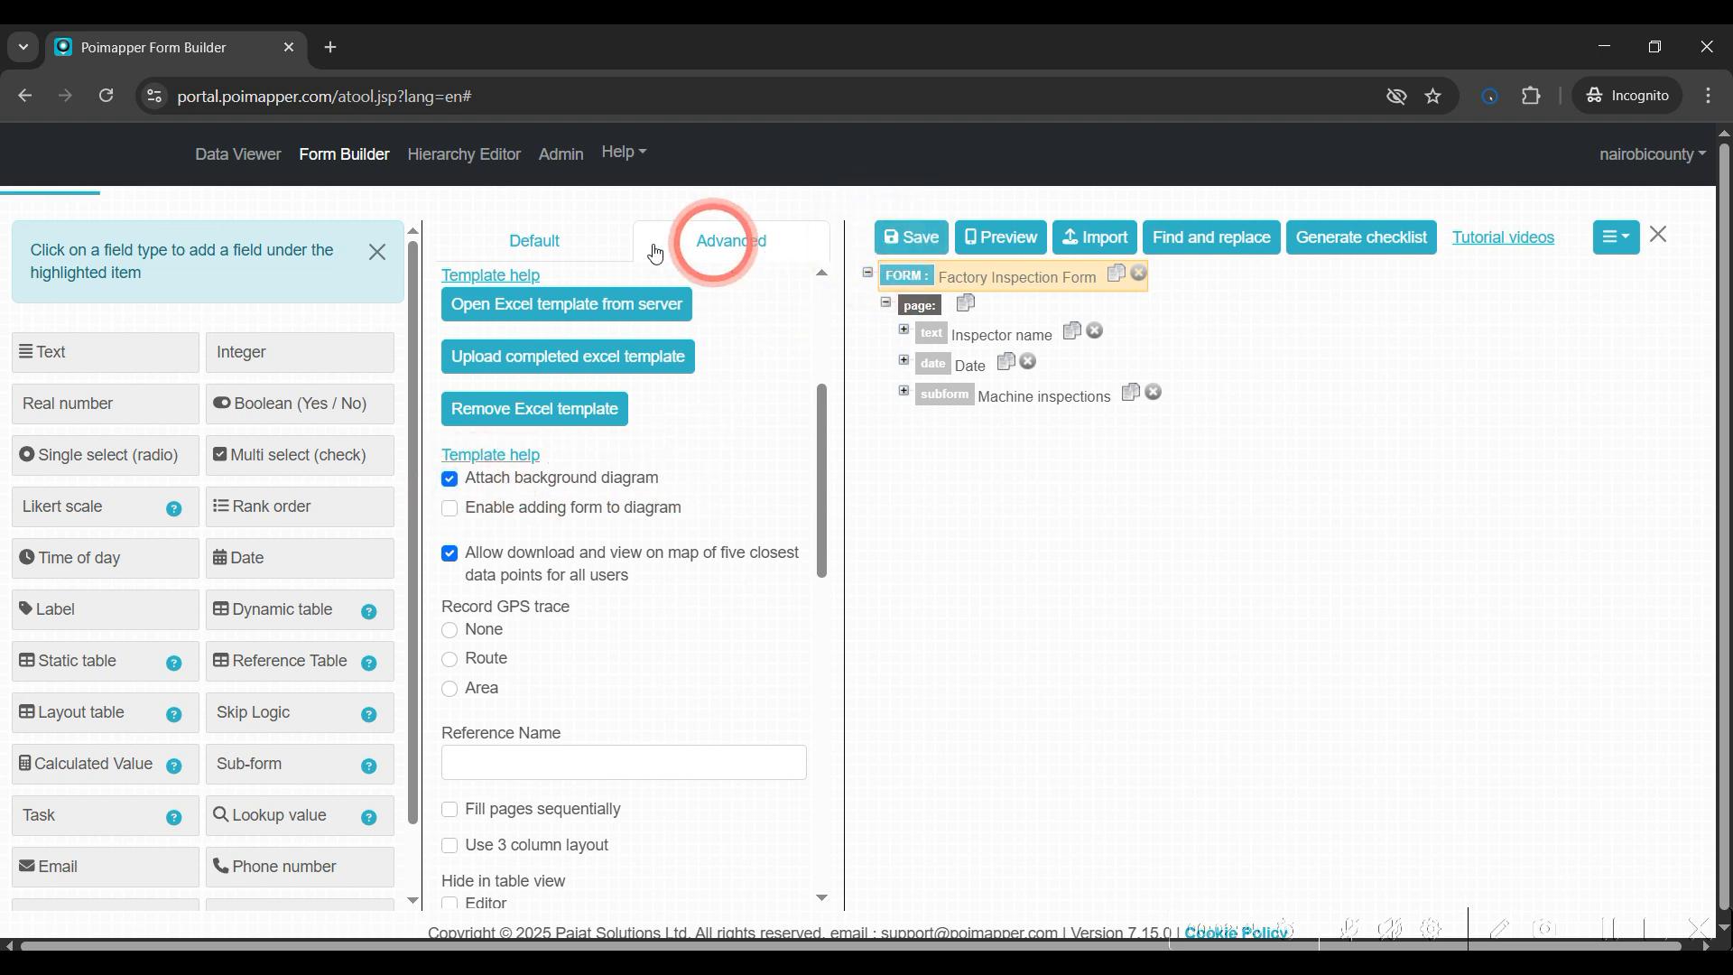
# Start a new Factory Inspection Form record in Data Viewer
pyautogui.click(239, 161)
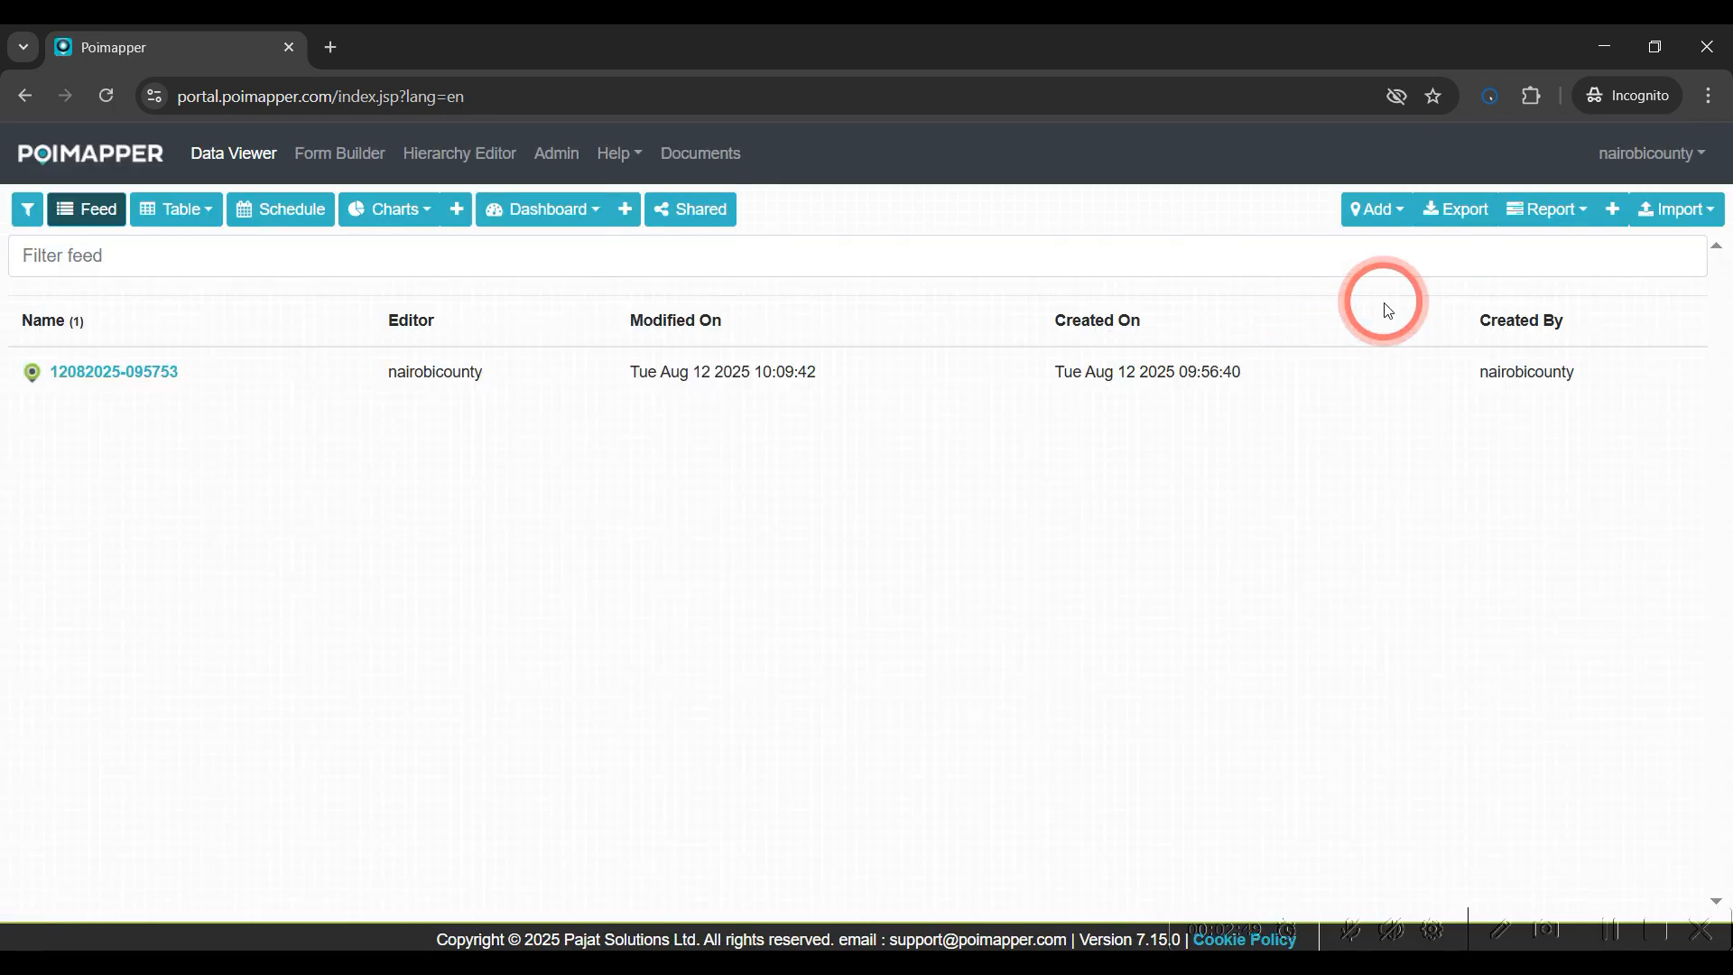
pyautogui.click(1376, 208)
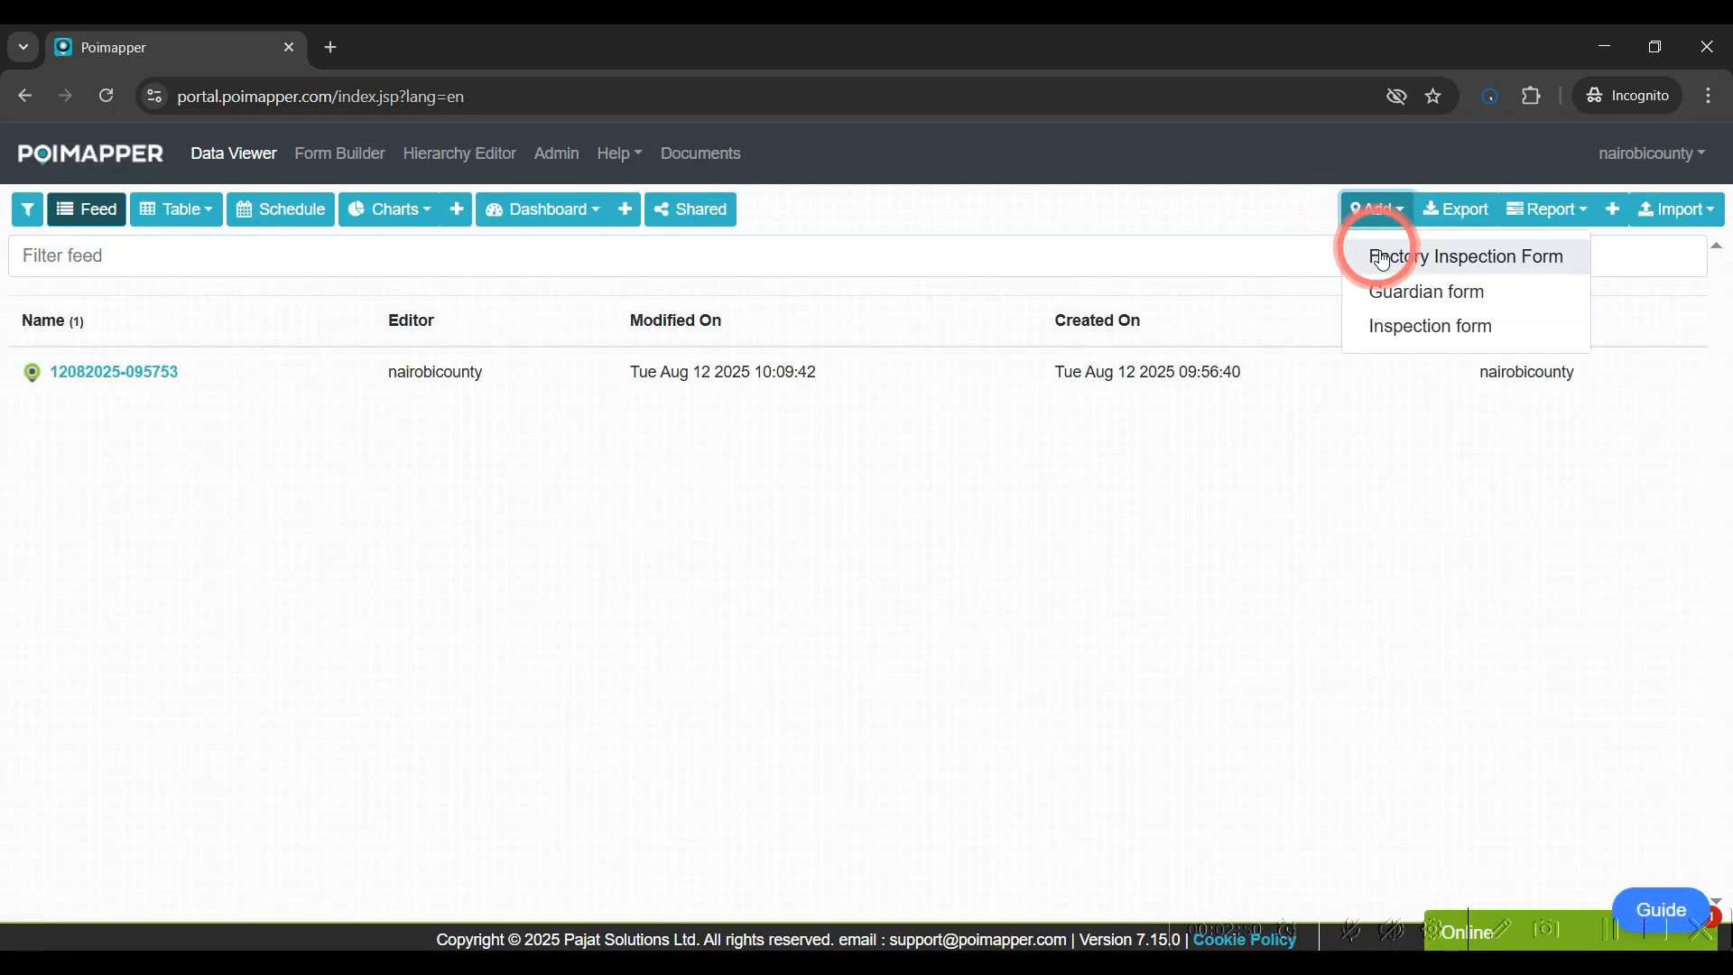
pyautogui.click(1383, 255)
# Choose Floor map 1 as the custom map for adding subforms and accept the diagram preview
pyautogui.click(747, 296)
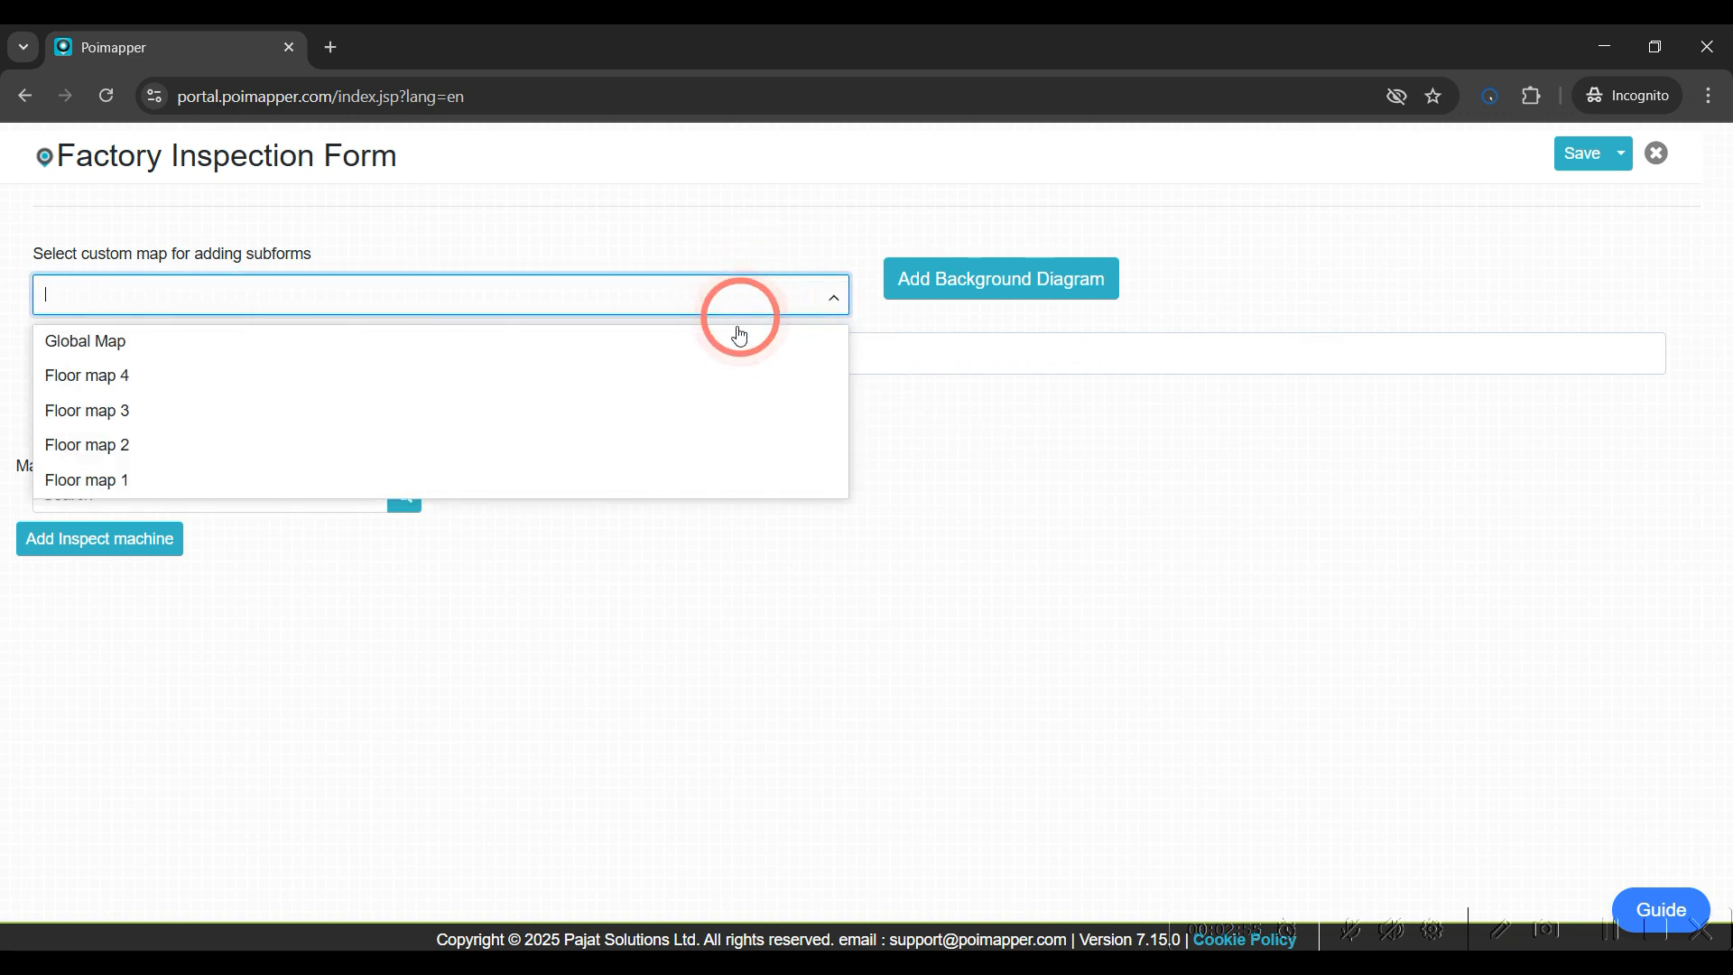
pyautogui.click(671, 480)
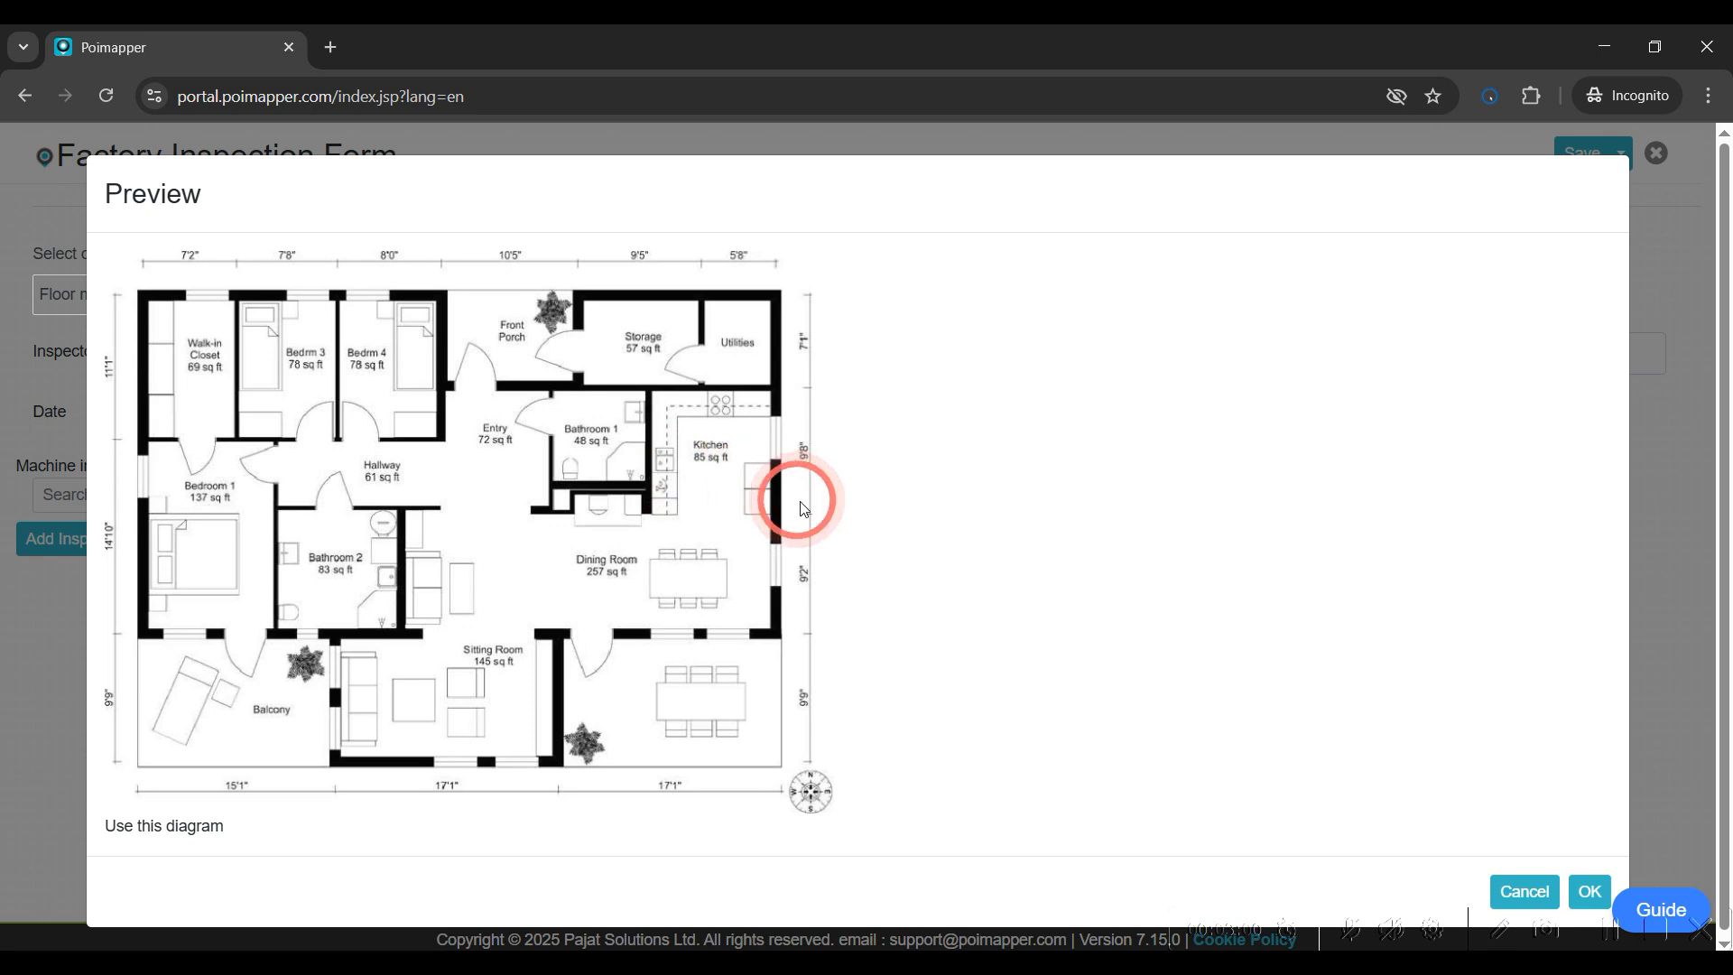
pyautogui.click(1587, 888)
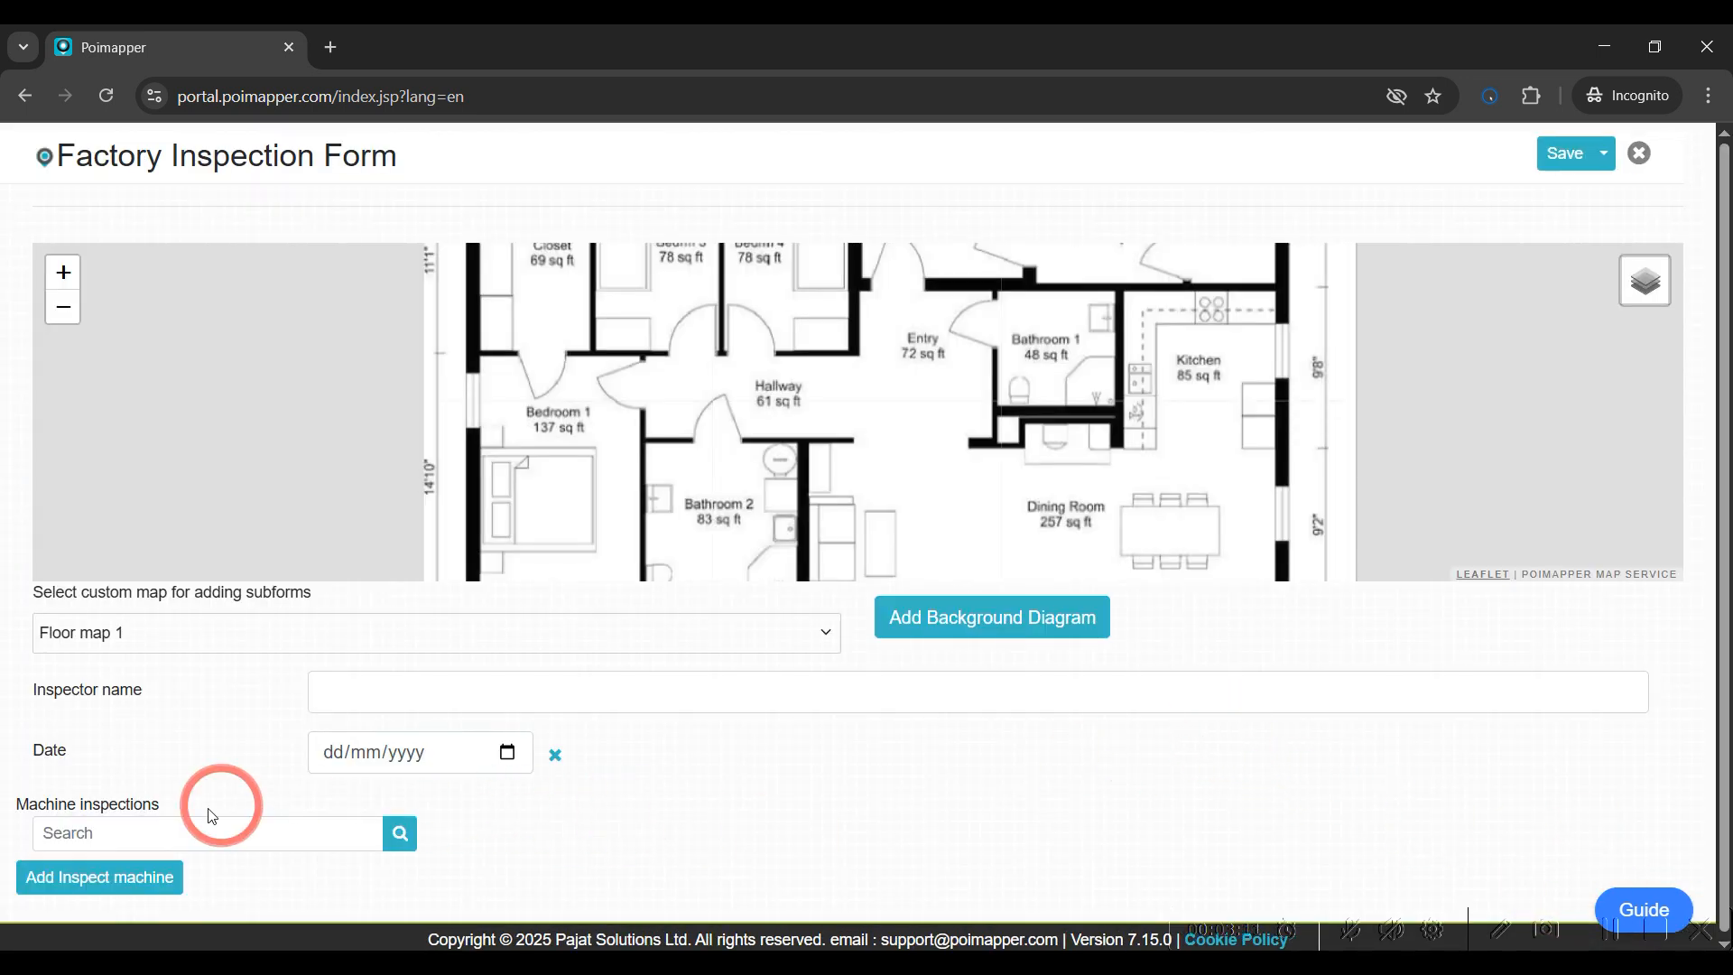
# Add an Inspect machine subform entry and place its location in the Hallway on the floor map
pyautogui.click(81, 876)
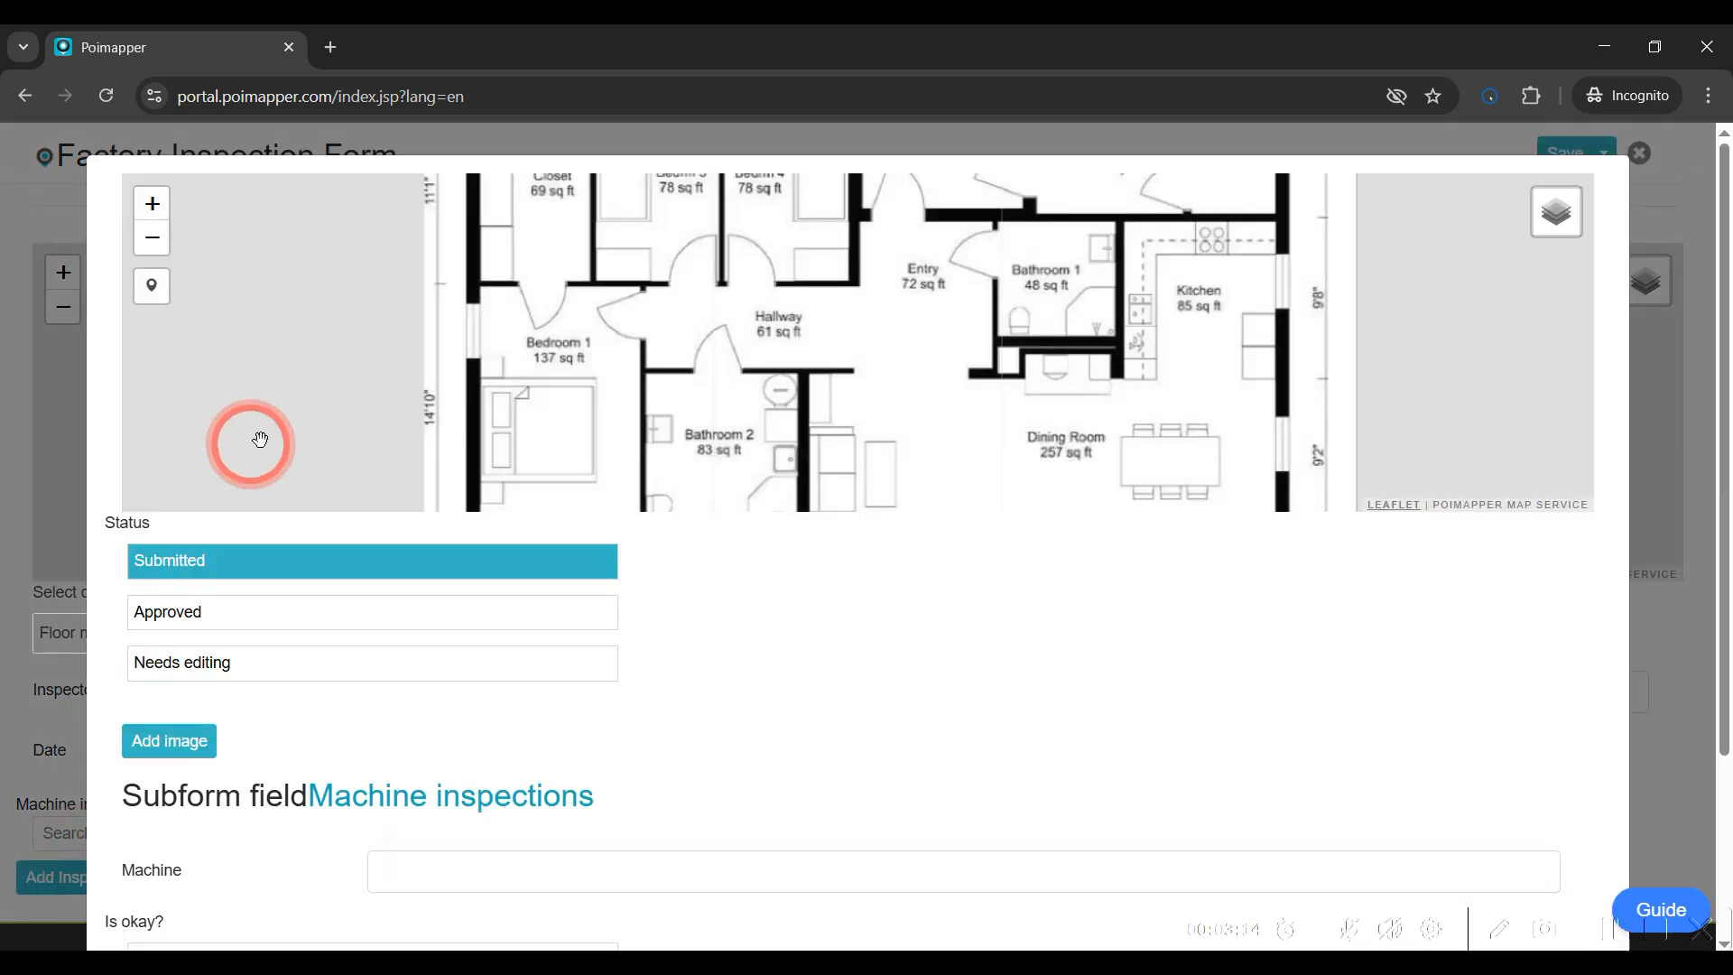
pyautogui.click(151, 288)
pyautogui.click(853, 348)
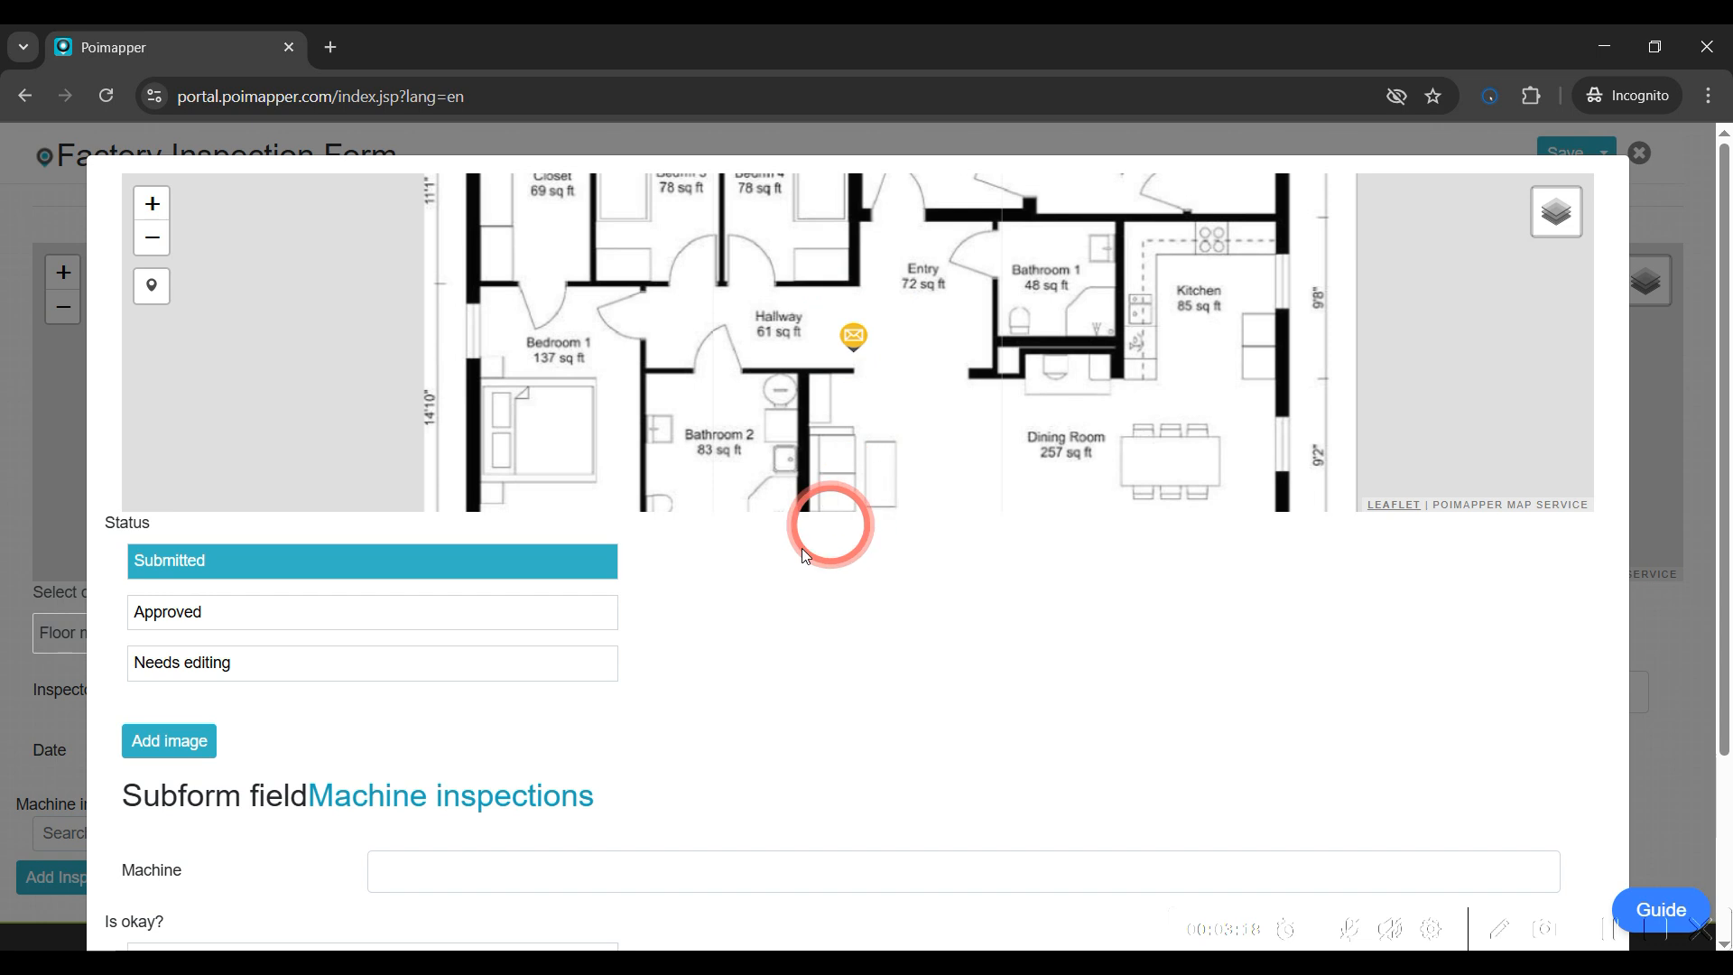
pyautogui.scroll(-3, 718, 665)
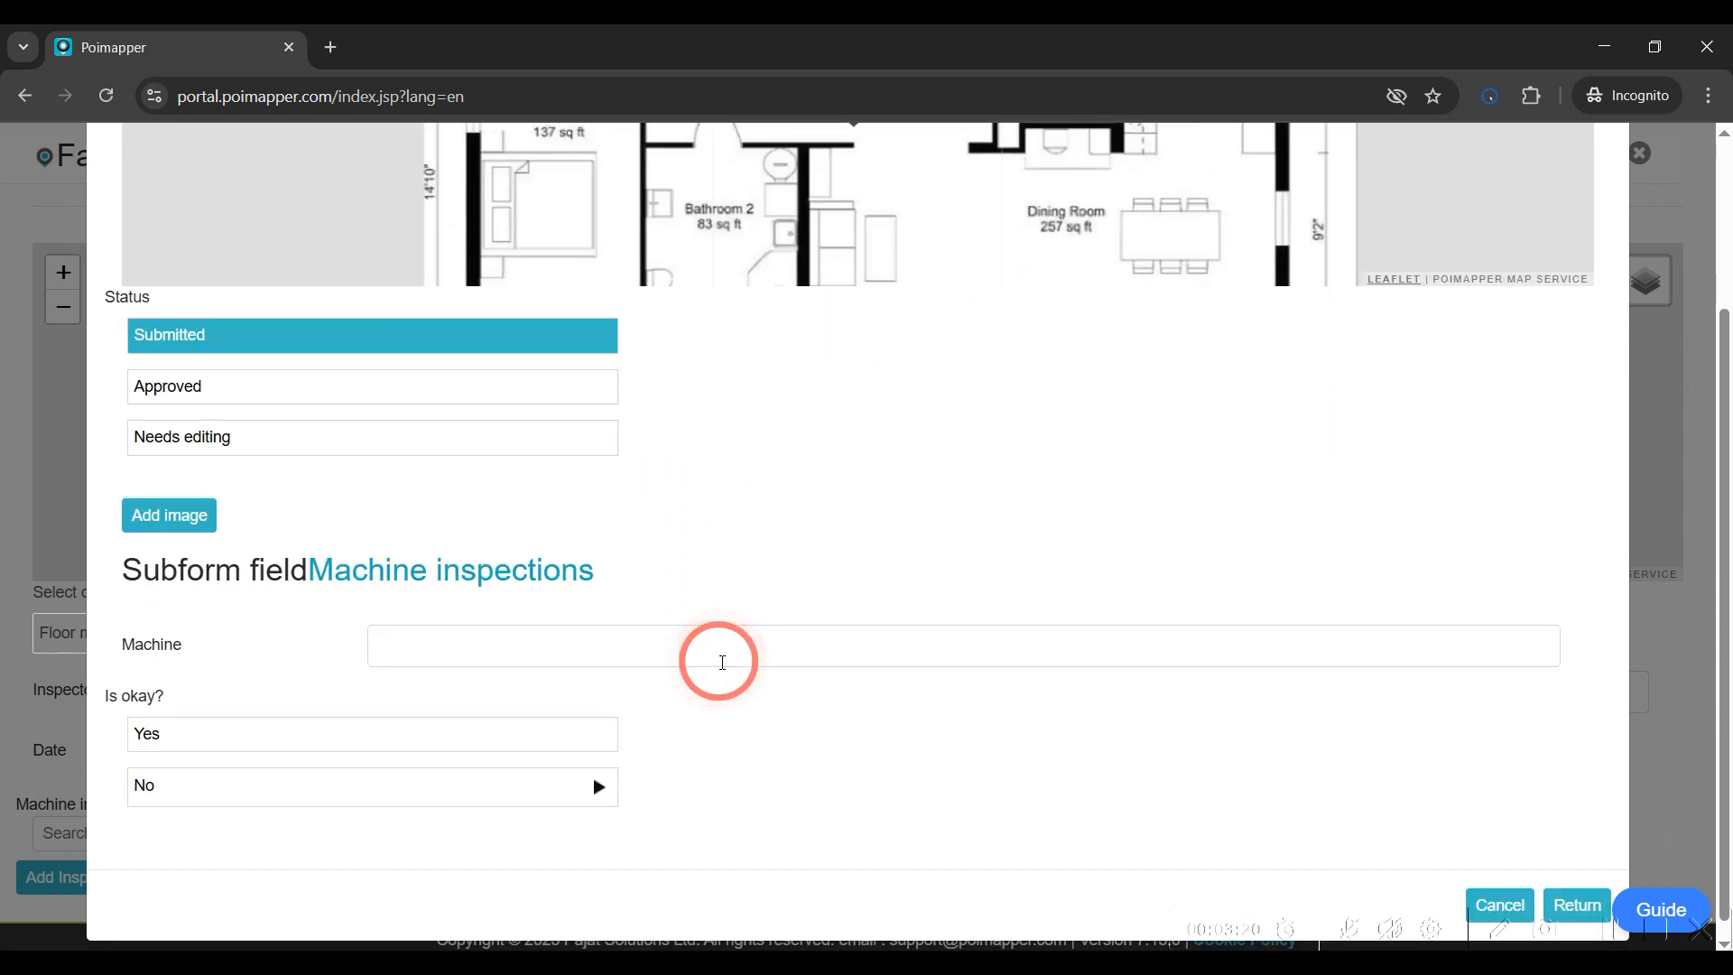
# Enter machine A, set Is okay to Yes, and return from the Inspect machine entry
pyautogui.click(651, 642)
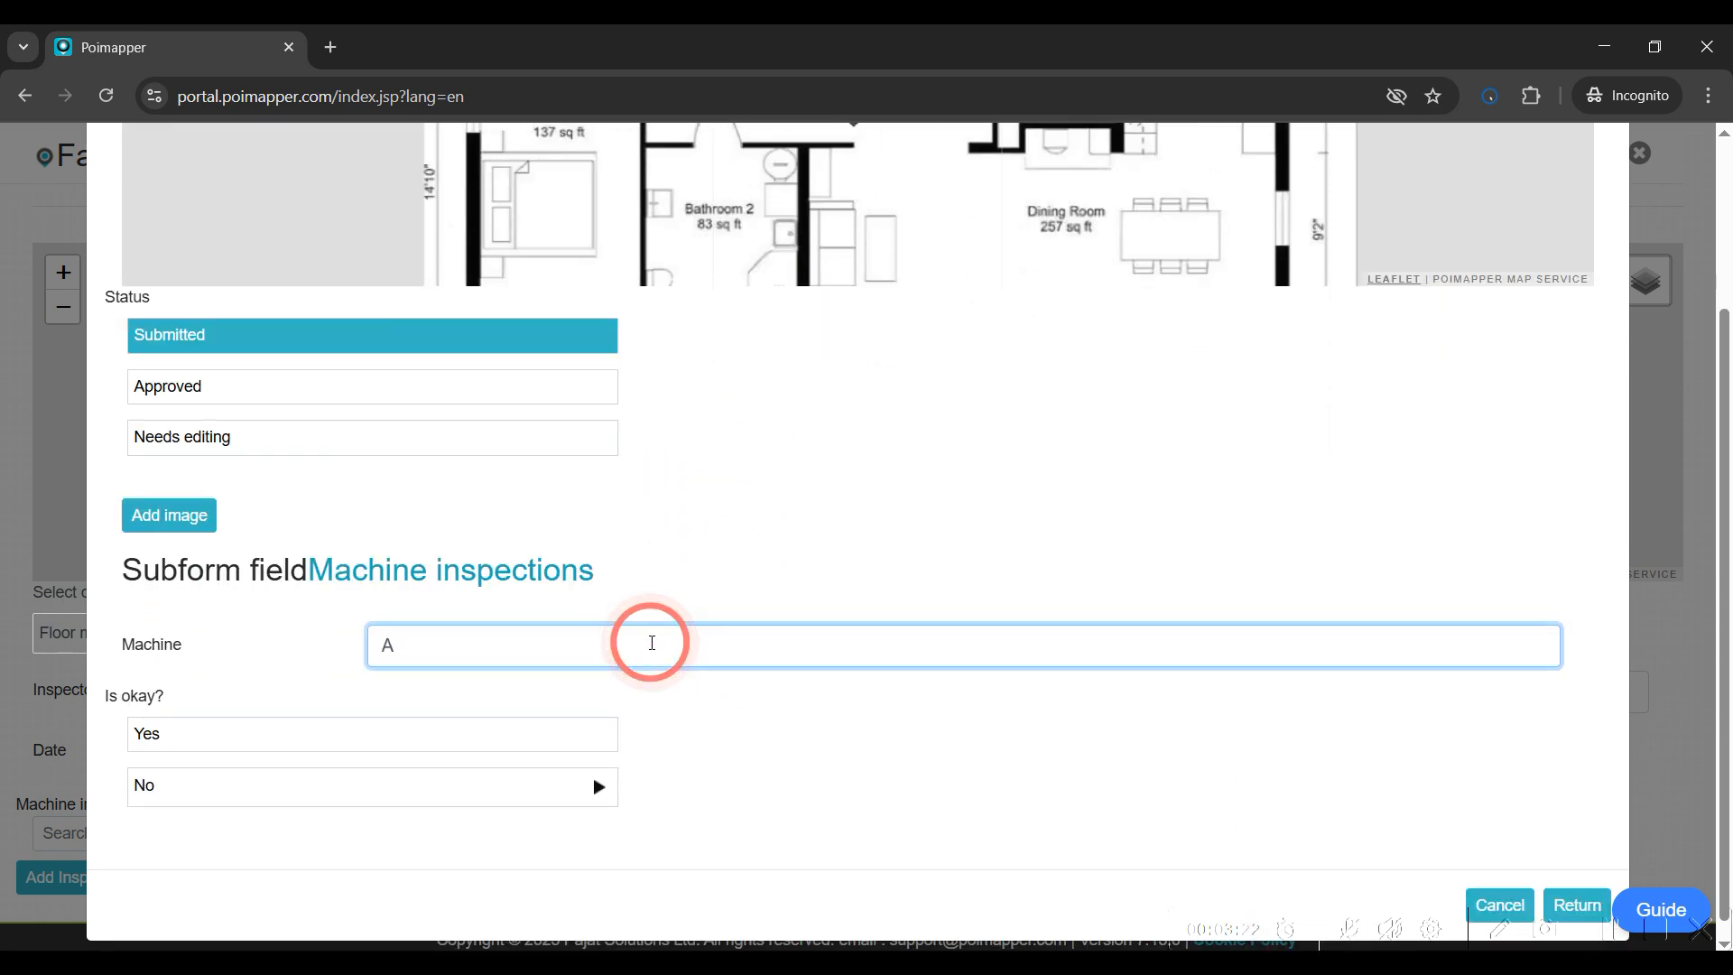
pyautogui.click(464, 733)
pyautogui.scroll(-1, 1444, 803)
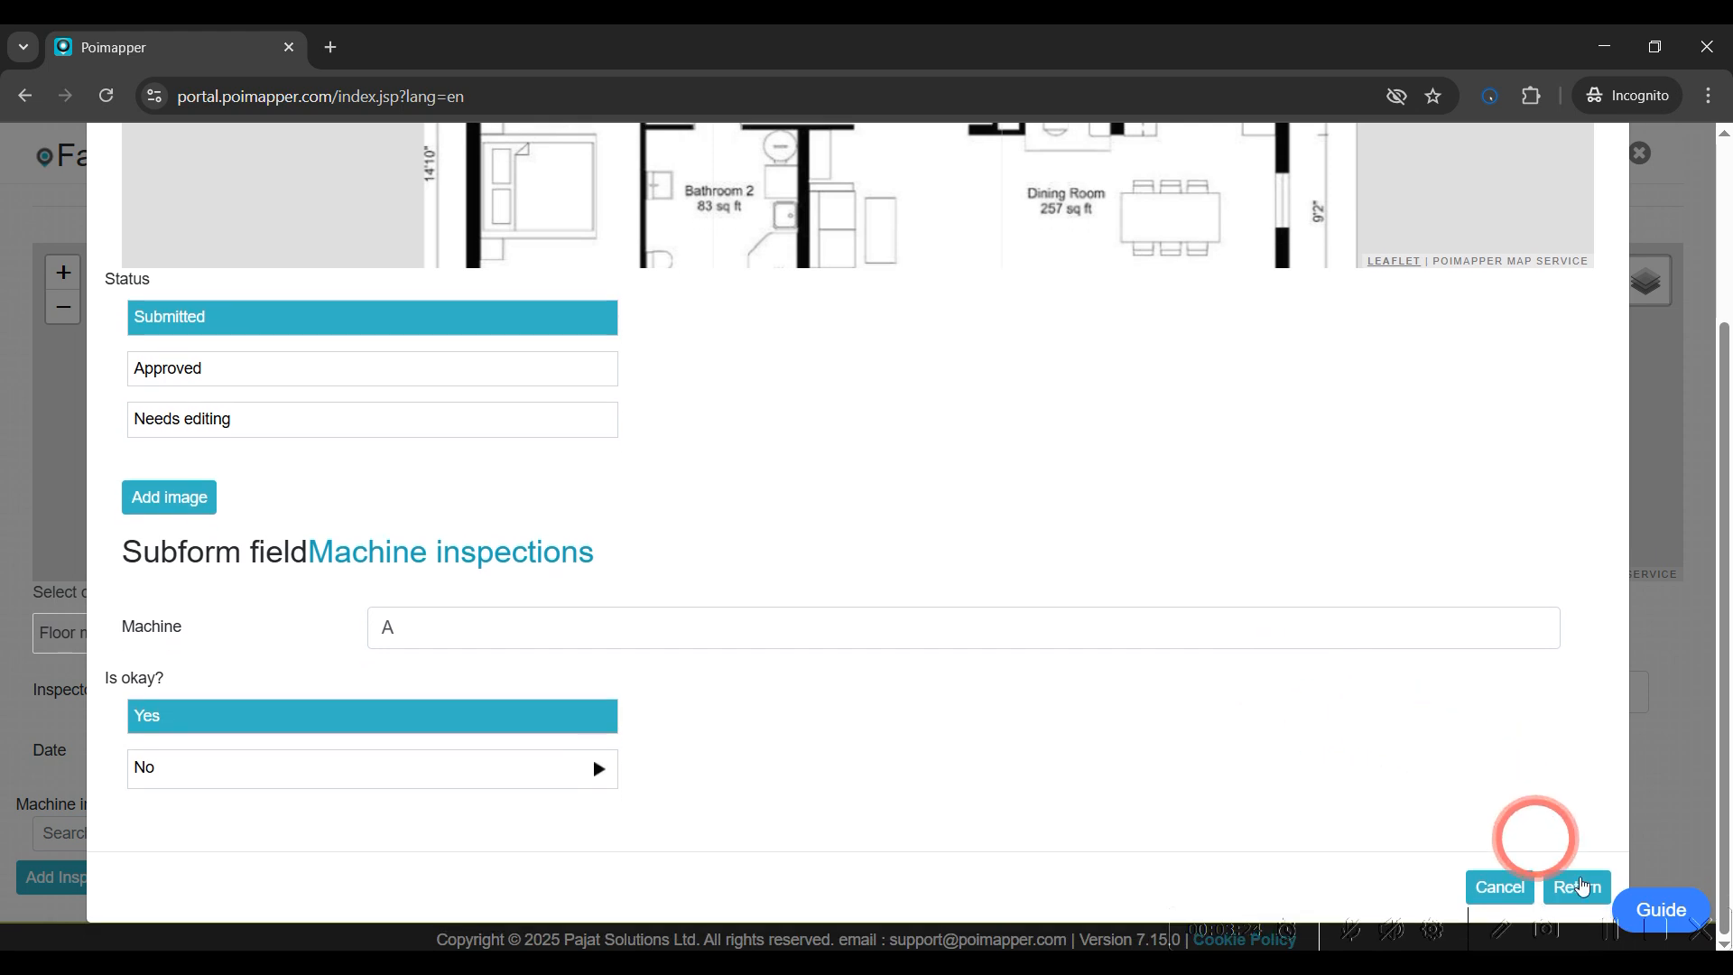
pyautogui.click(1579, 887)
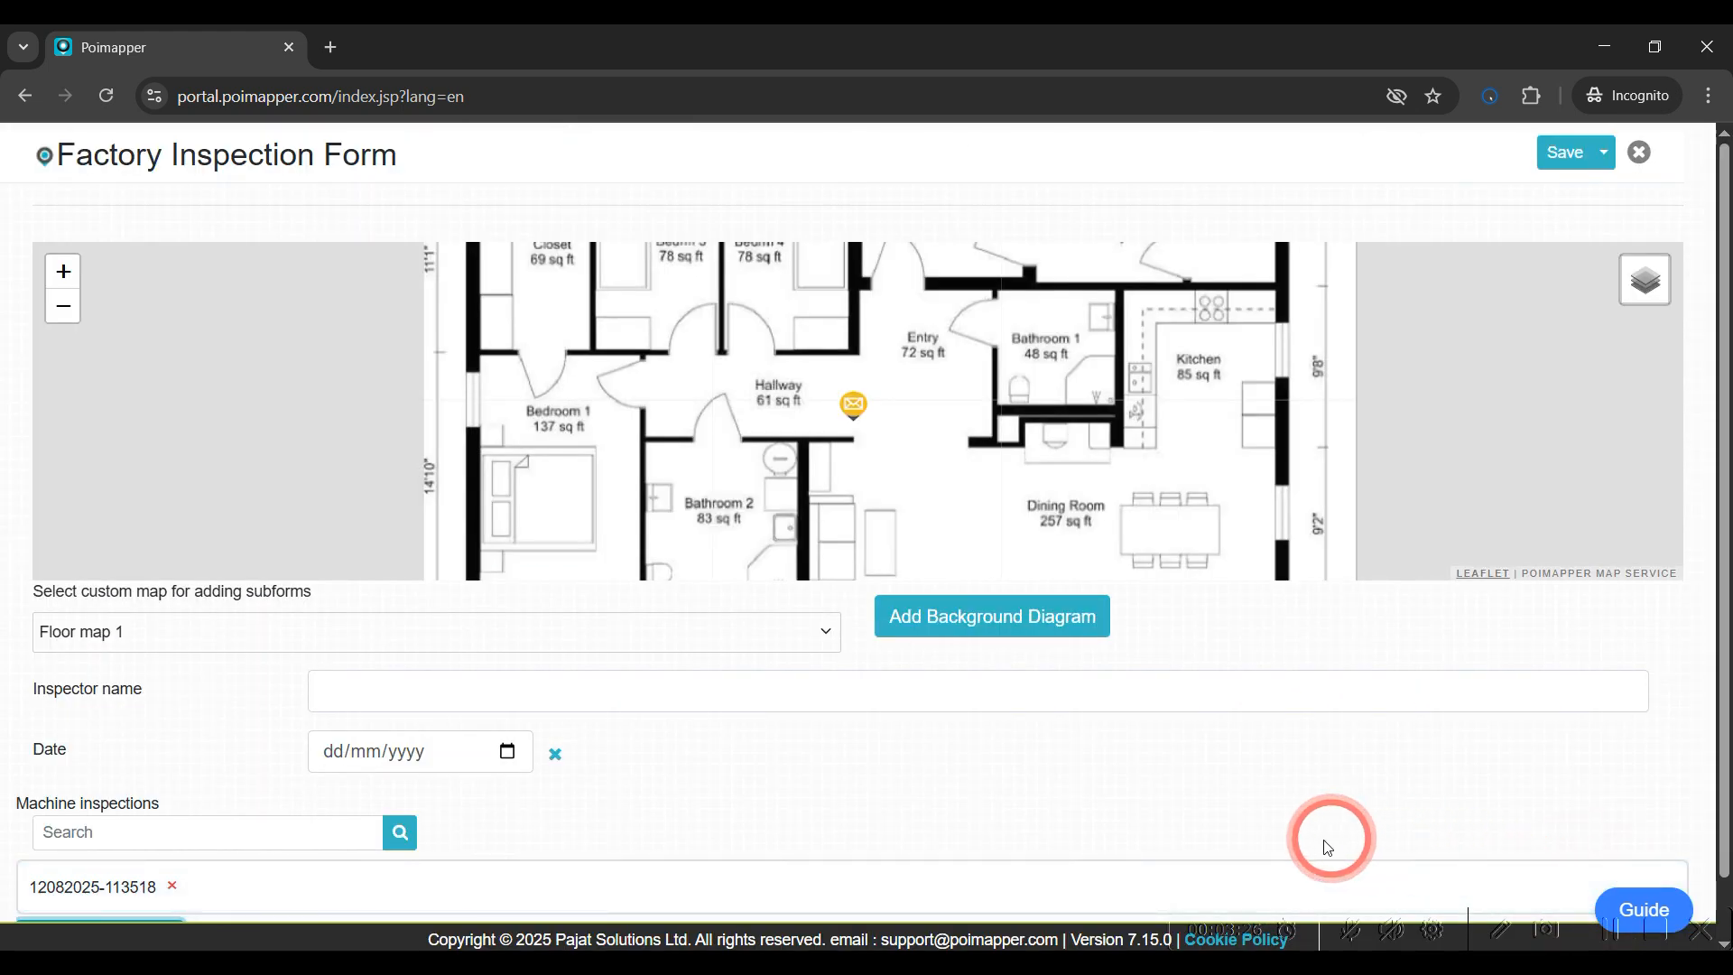
# Add a second Inspect machine entry placed near the Closet on the floor map, with machine B and Is okay set to Yes
pyautogui.scroll(-1, 993, 821)
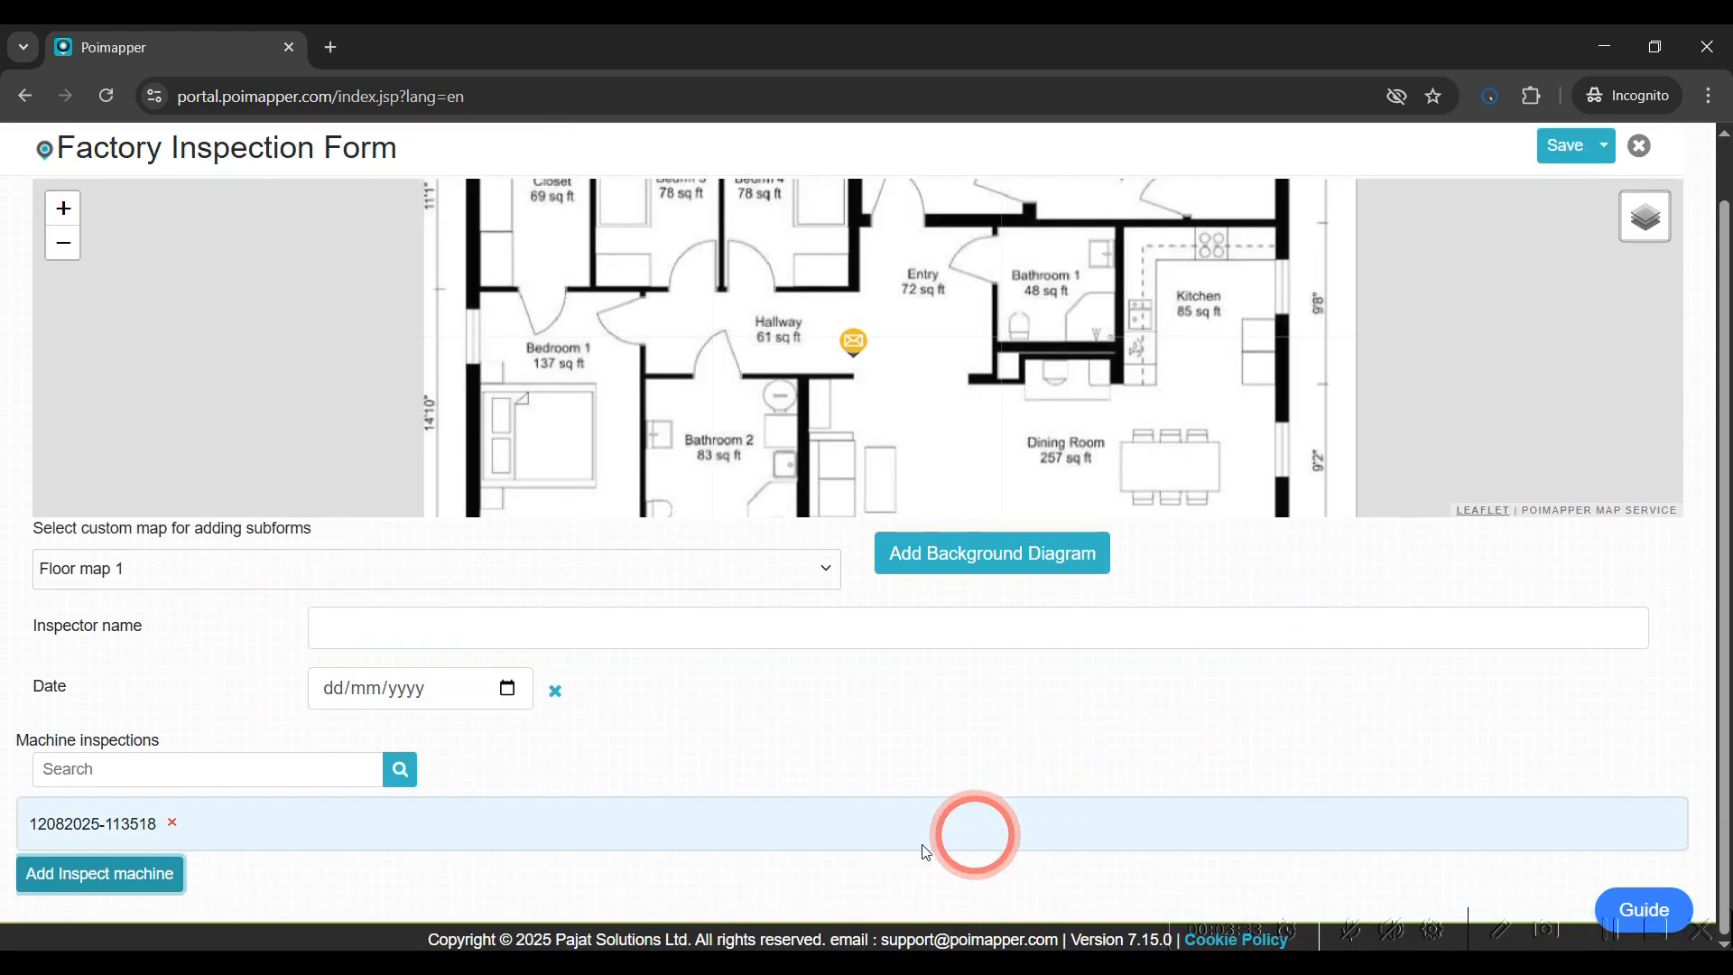
pyautogui.click(142, 867)
pyautogui.click(151, 285)
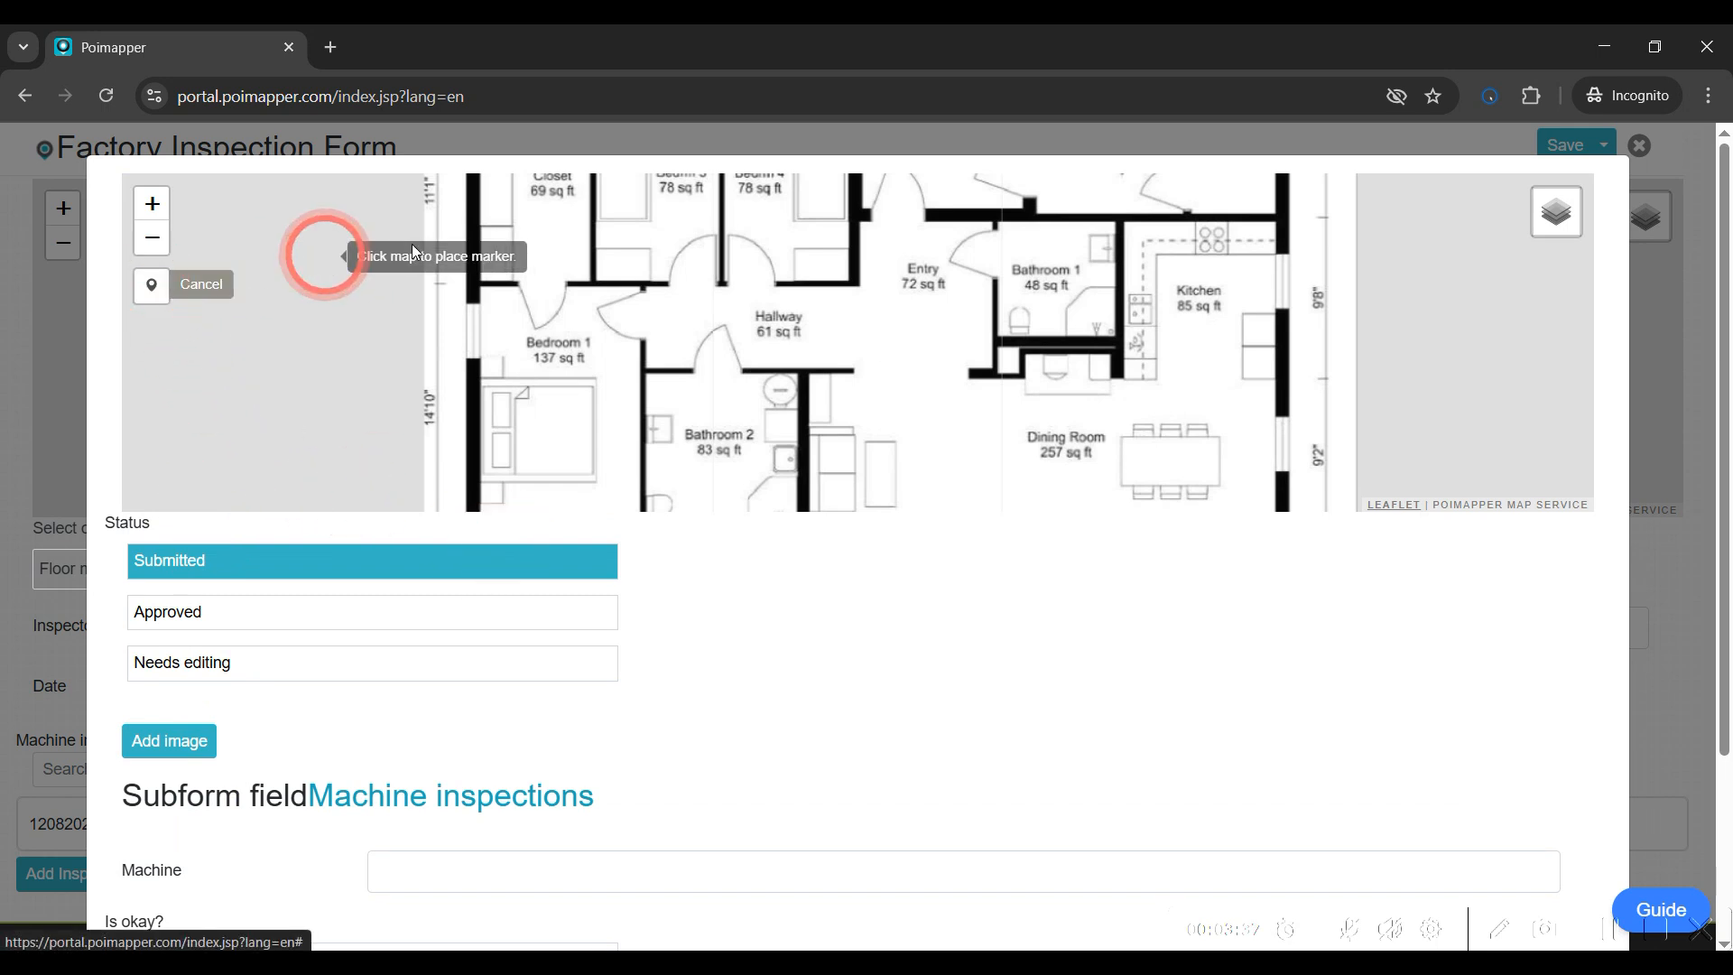
pyautogui.click(553, 226)
pyautogui.scroll(-3, 677, 763)
pyautogui.click(425, 629)
pyautogui.write('B')
pyautogui.click(470, 717)
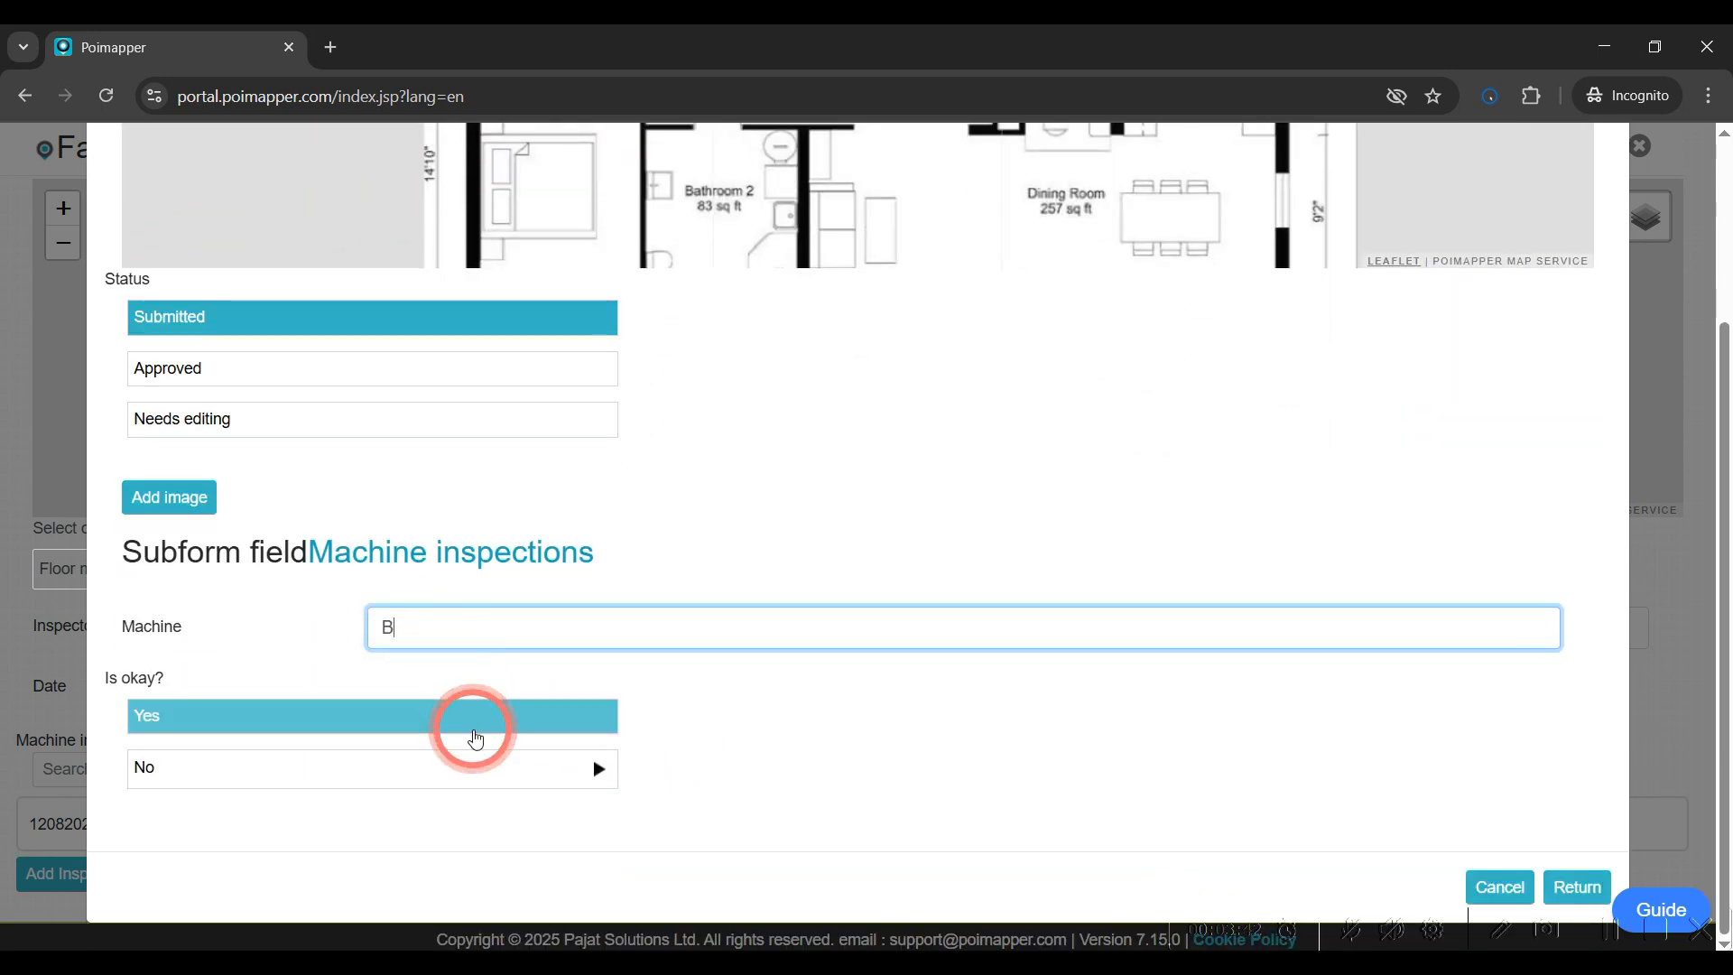
pyautogui.click(1593, 889)
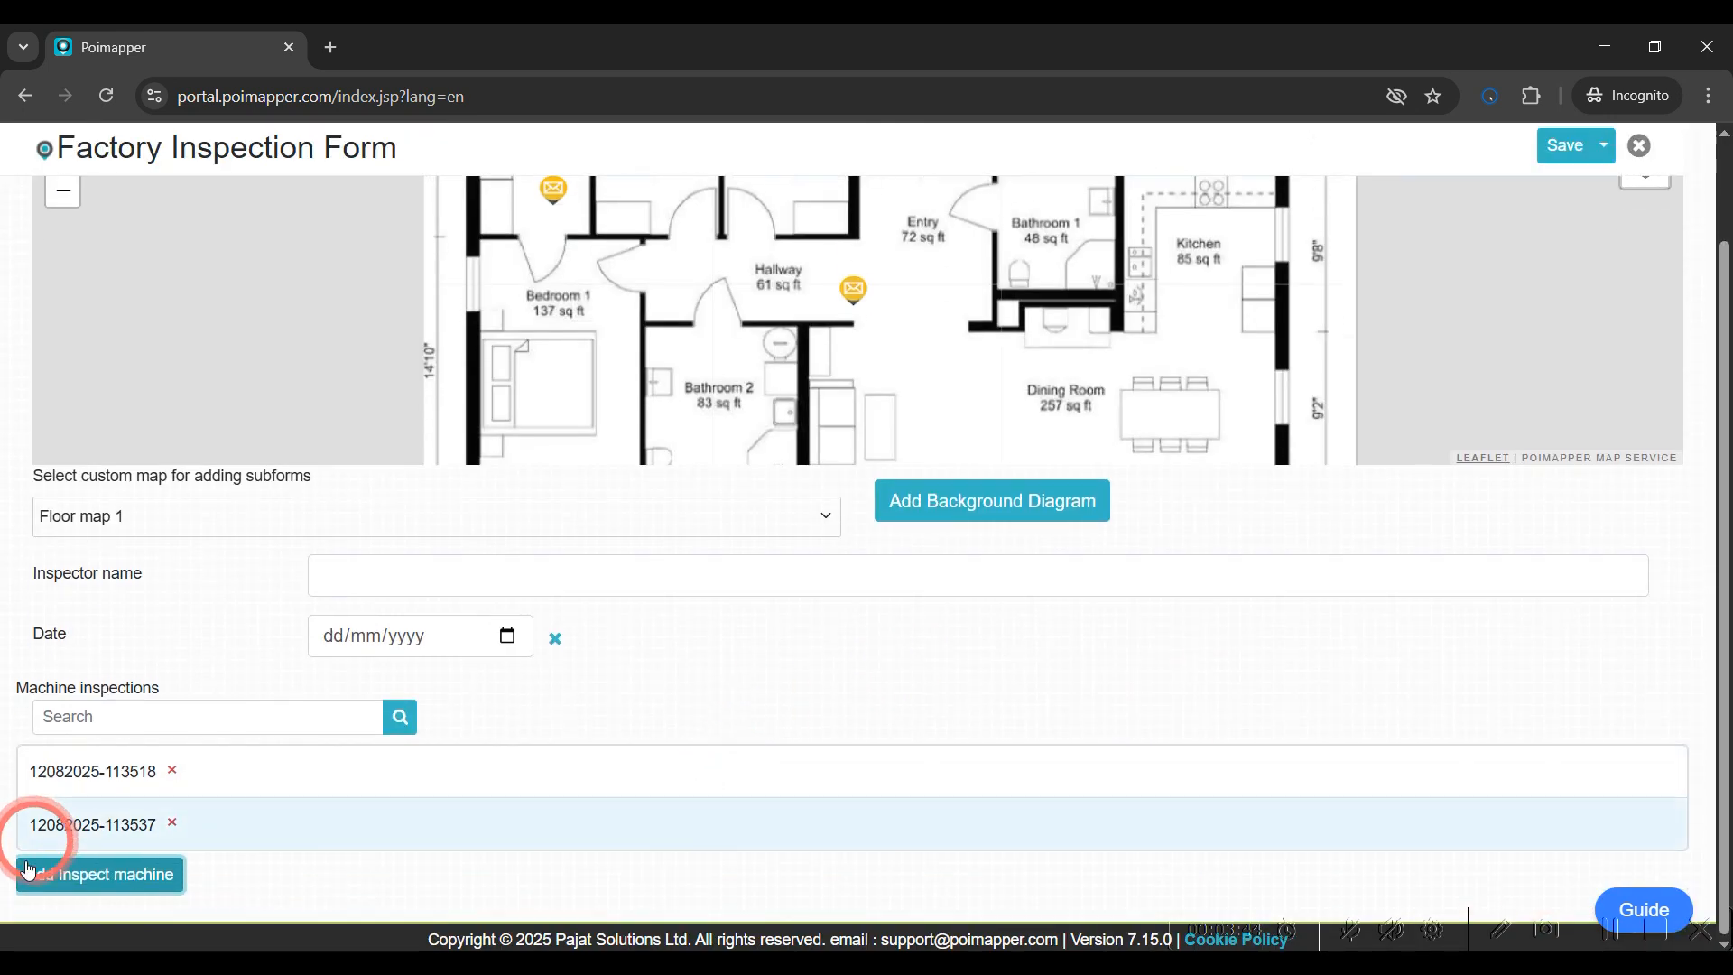
# Add a third Inspect machine entry placed in the Dining Room, with machine C and Is okay set to Yes
pyautogui.click(45, 874)
pyautogui.click(152, 286)
pyautogui.click(1193, 405)
pyautogui.click(874, 614)
pyautogui.scroll(-3, 815, 668)
pyautogui.click(652, 624)
pyautogui.write('C')
pyautogui.click(553, 726)
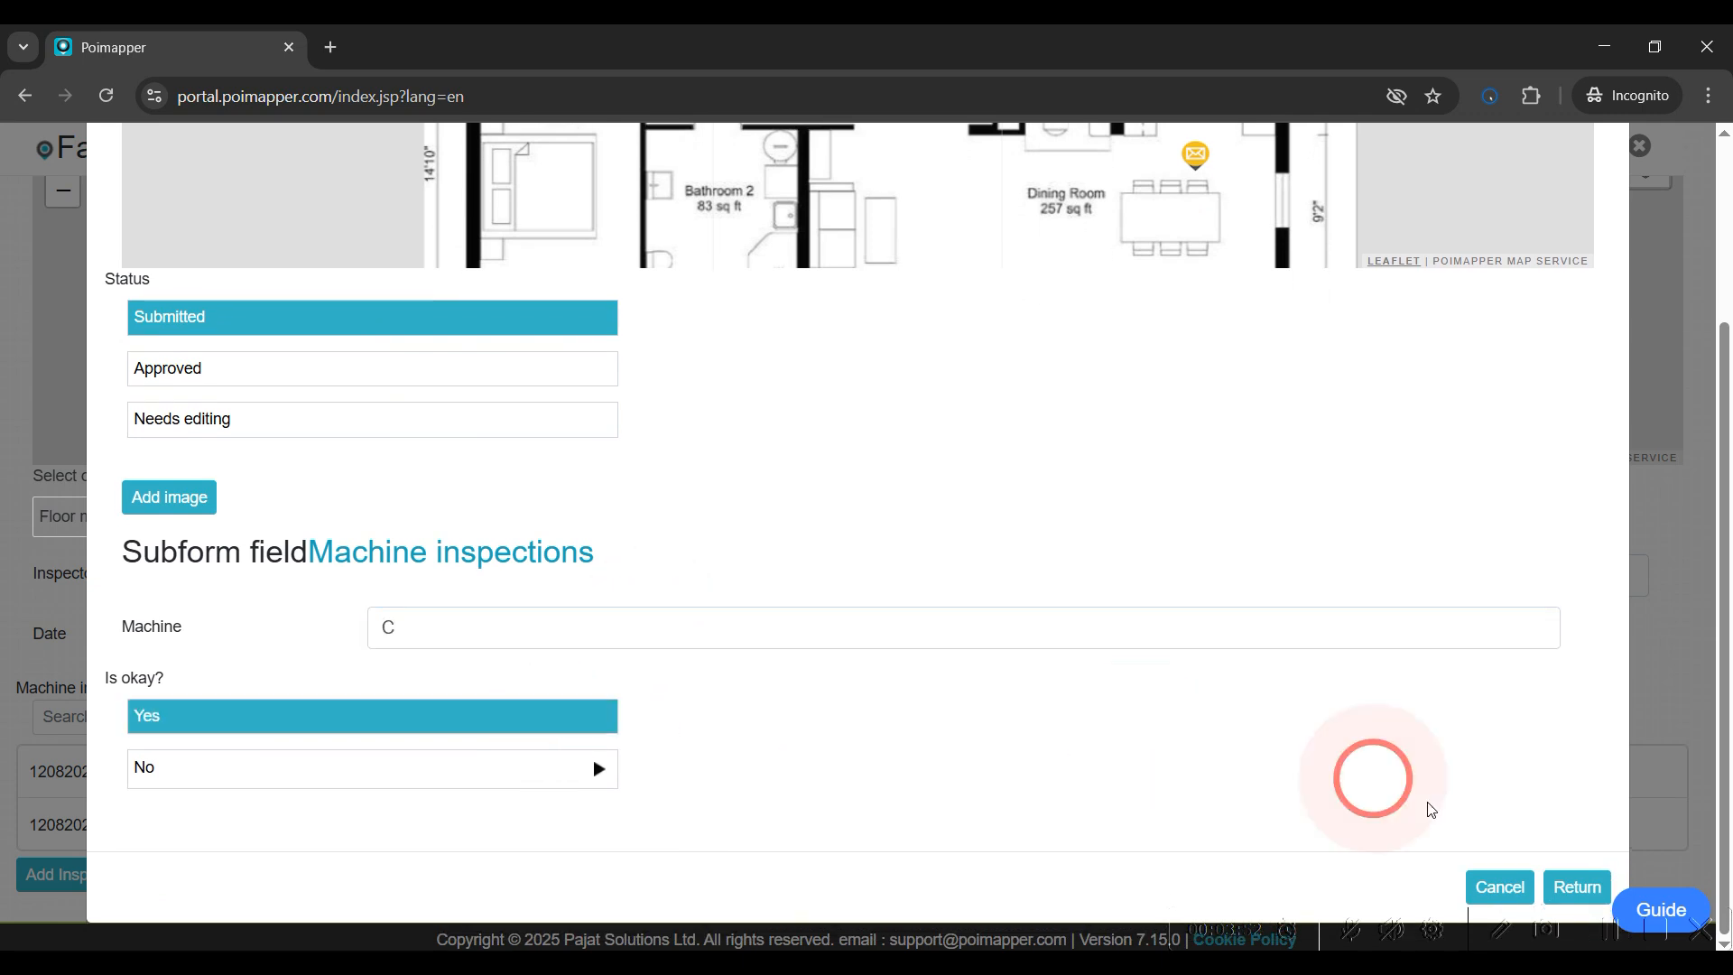
pyautogui.click(1575, 887)
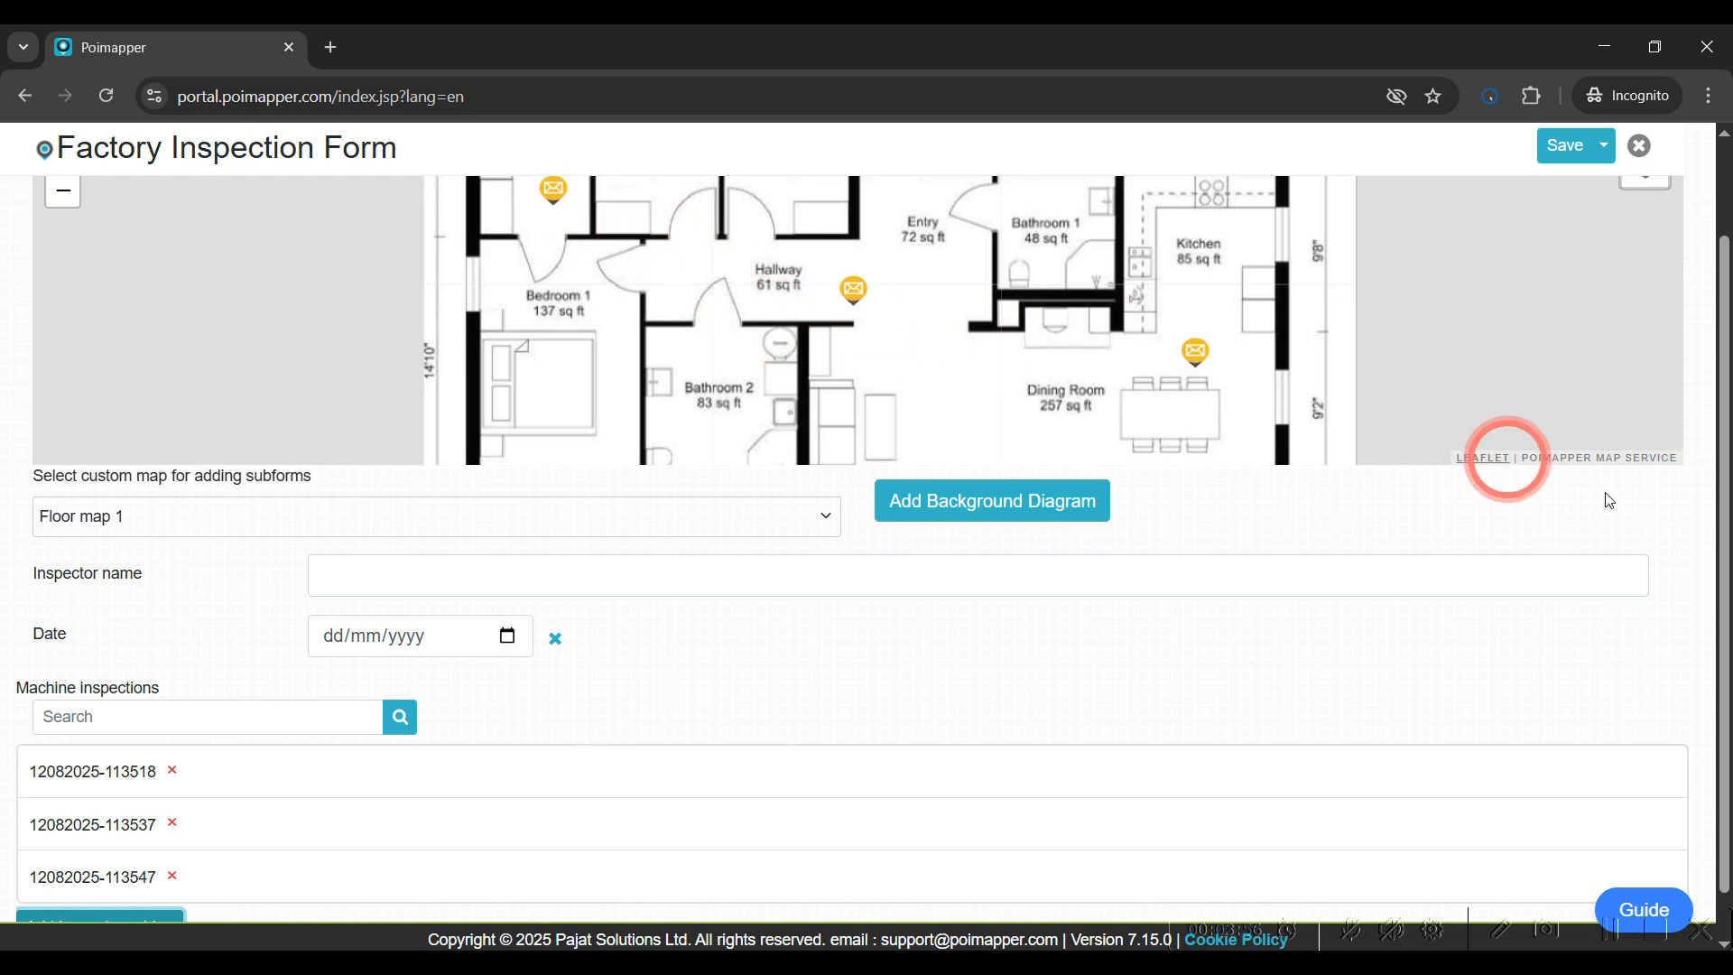
# Close the Factory Inspection Form record and discard the unsaved edits
pyautogui.scroll(1, 1622, 539)
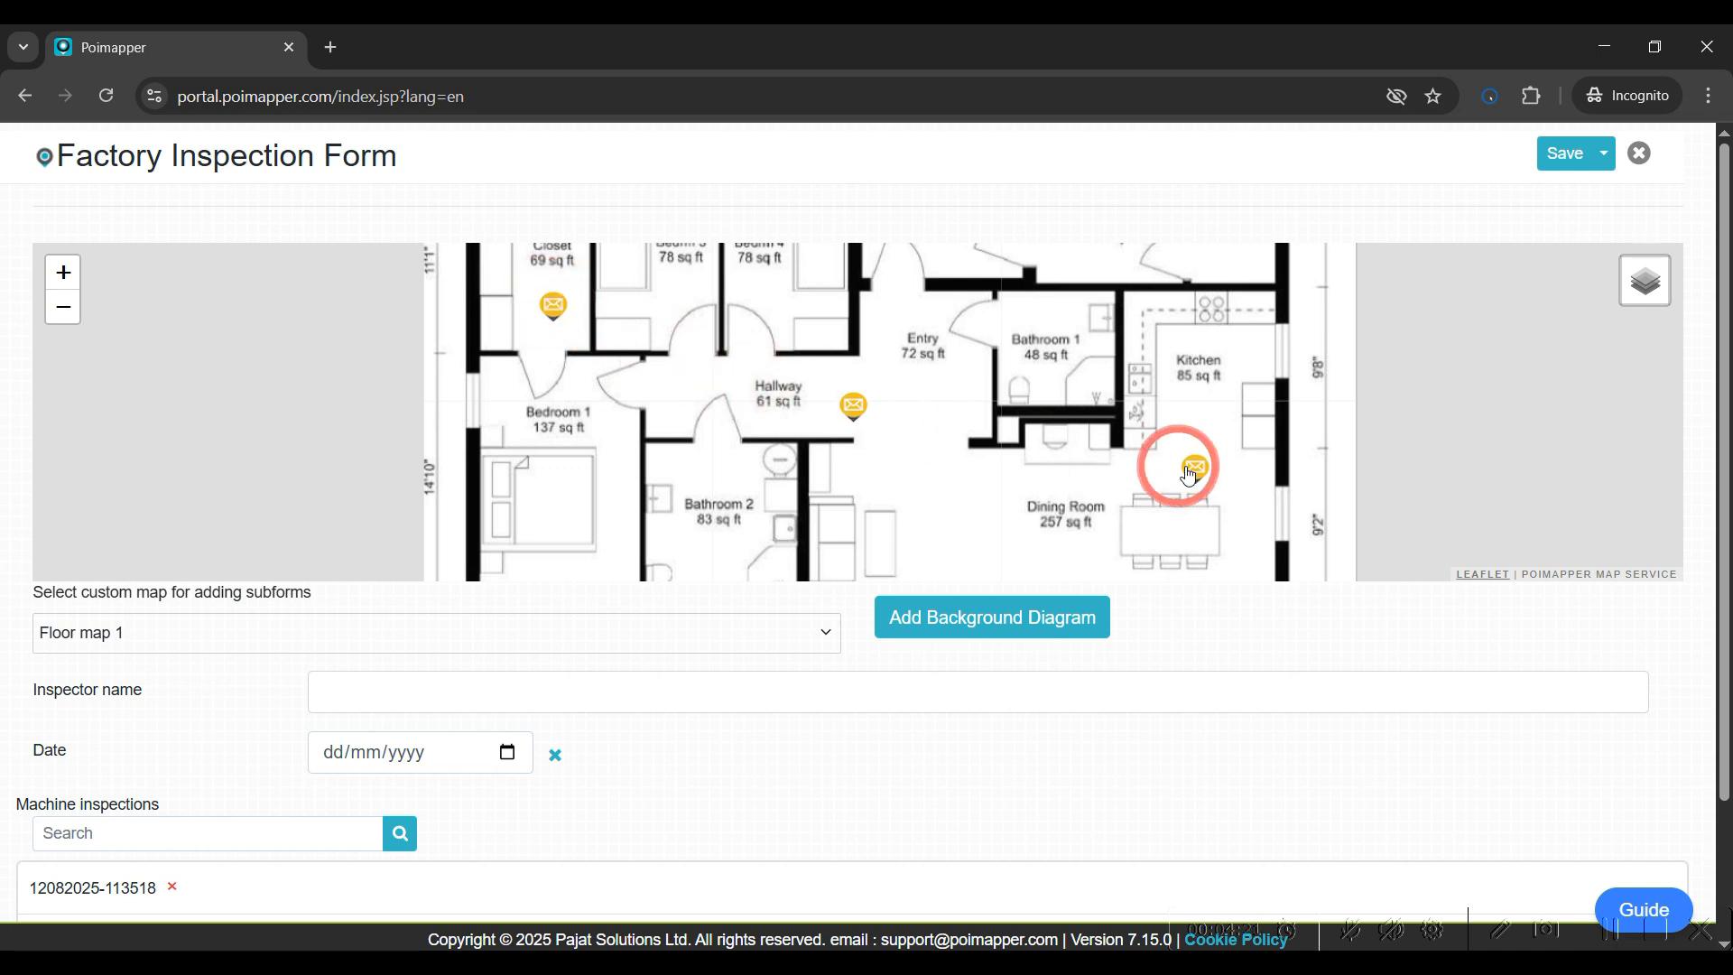
pyautogui.scroll(-1, 1659, 207)
pyautogui.click(1639, 147)
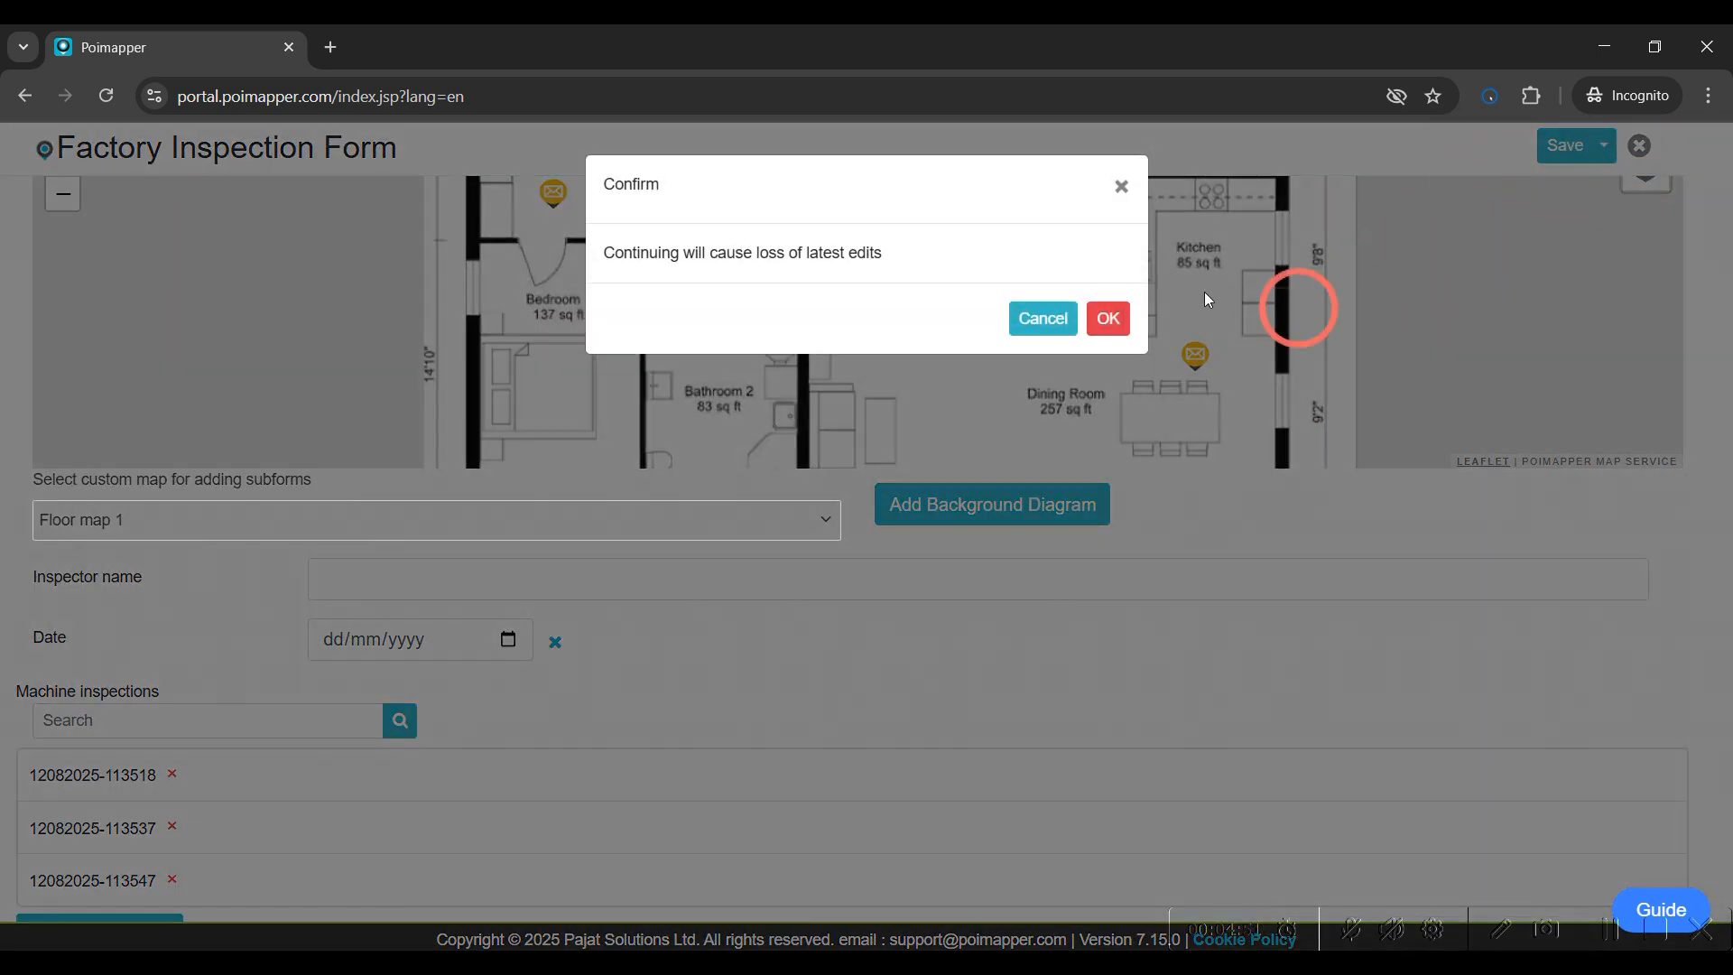
pyautogui.click(1110, 319)
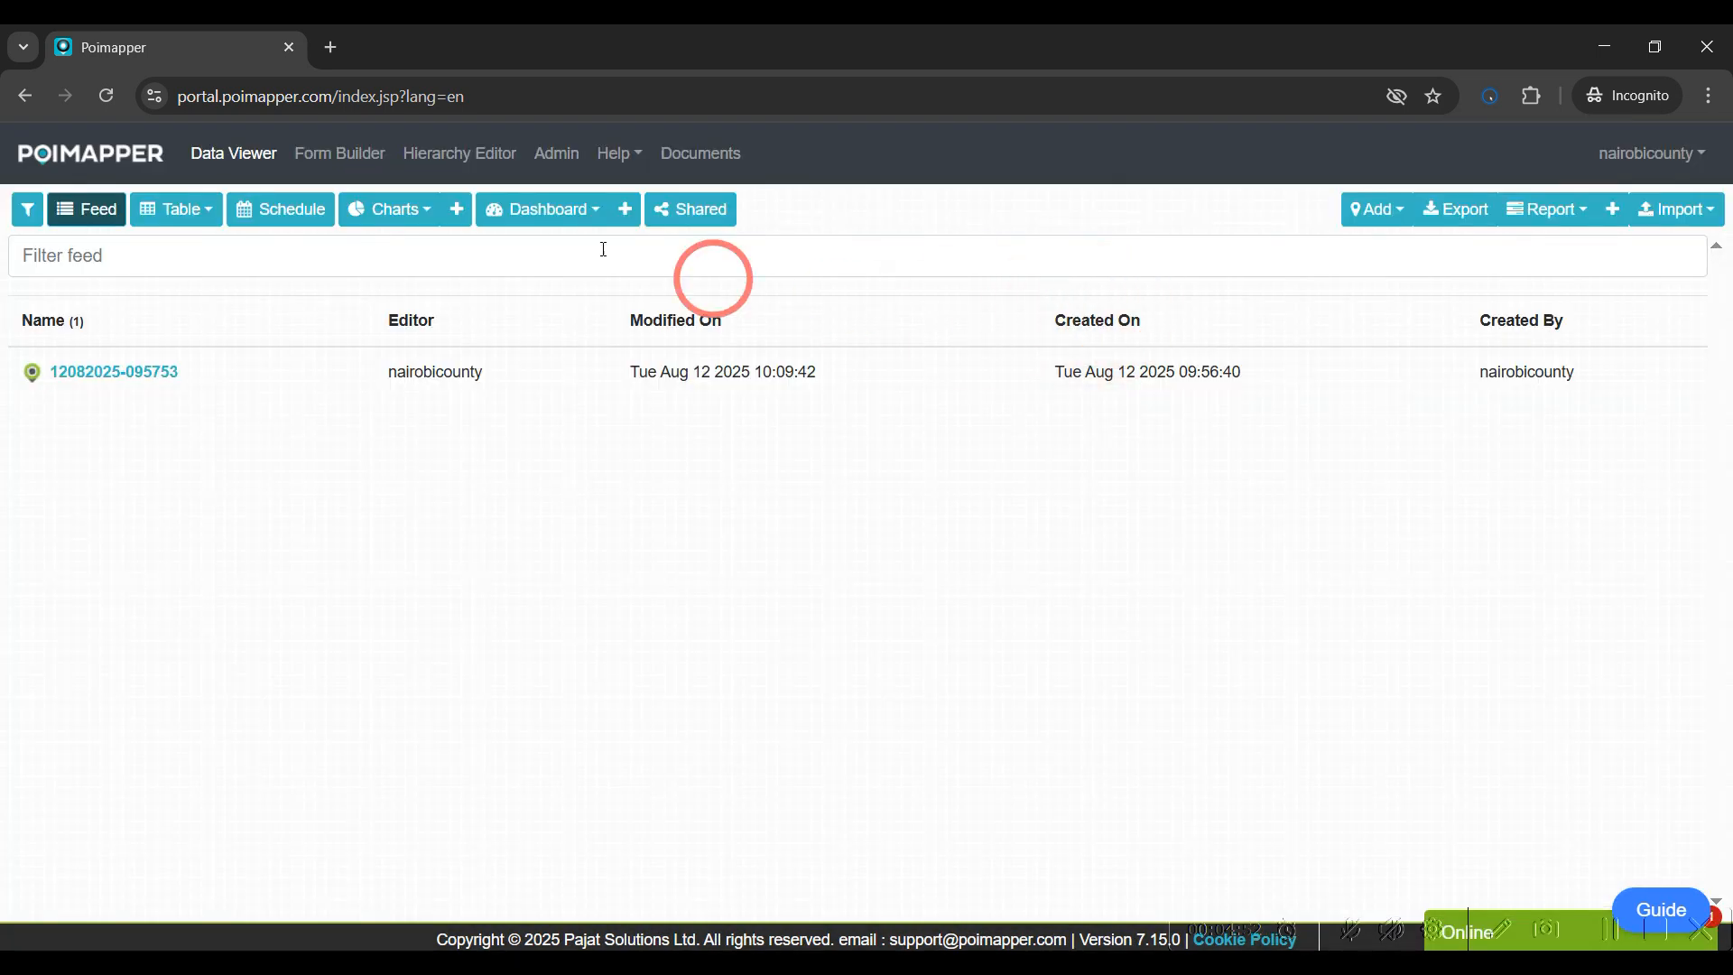
# In Form Builder, disable Attach background diagram in the Factory Inspection Form's advanced settings
pyautogui.click(321, 156)
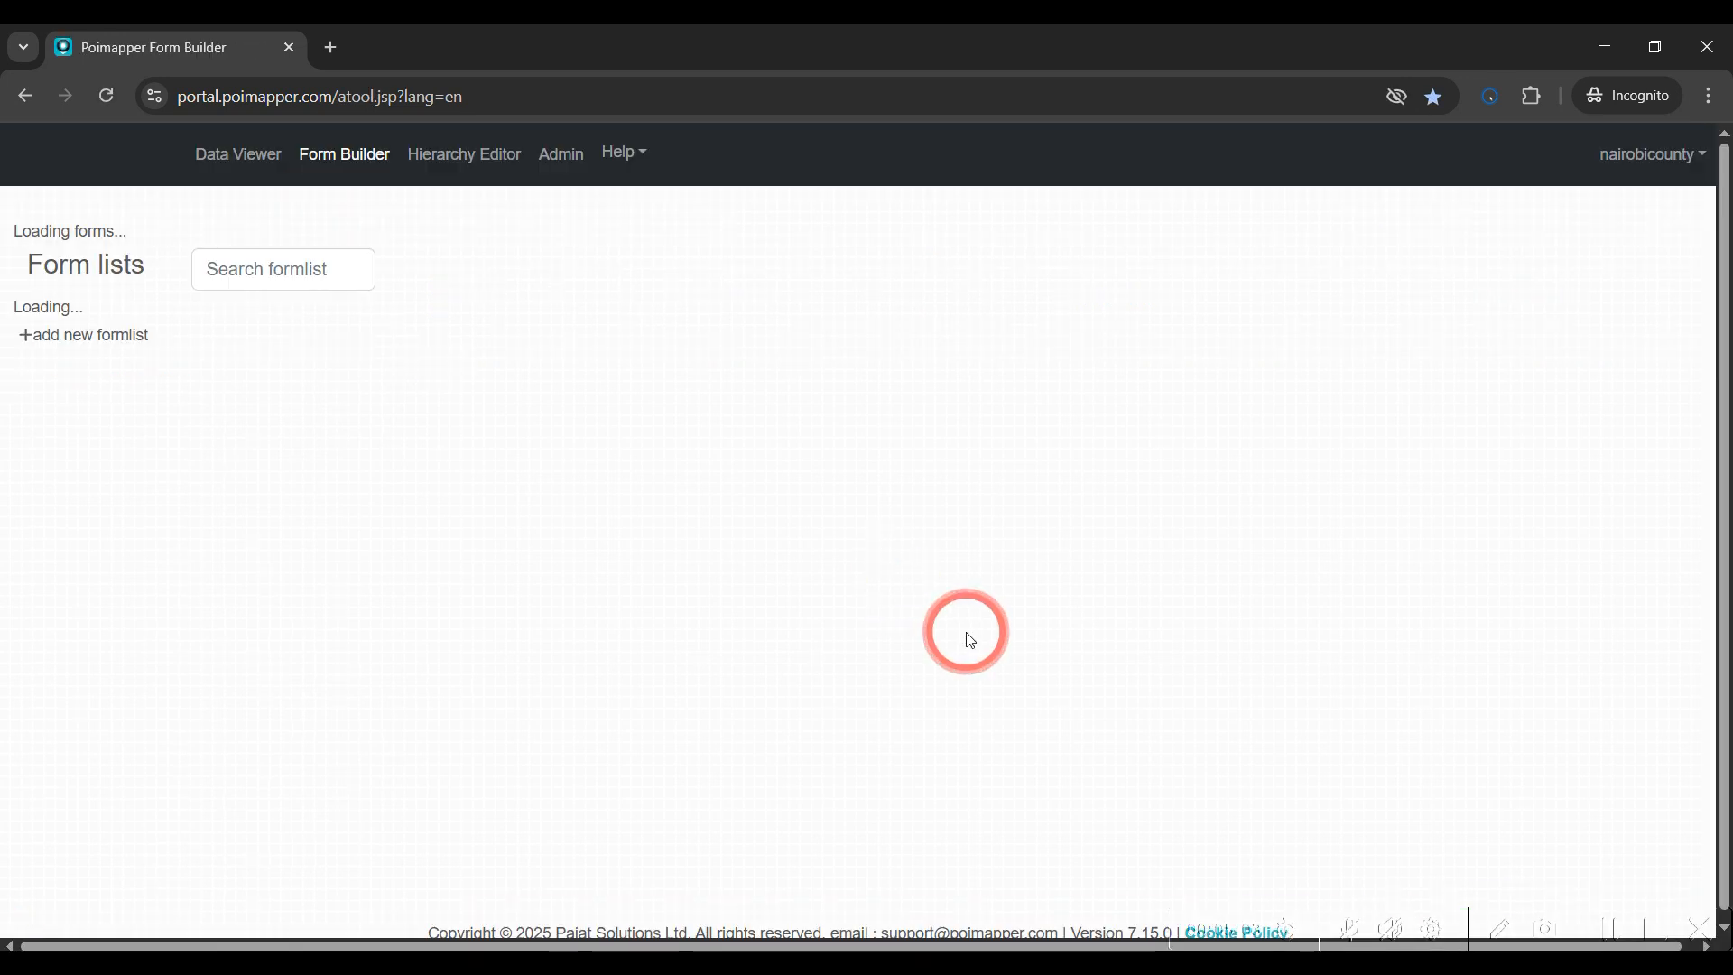
pyautogui.click(709, 352)
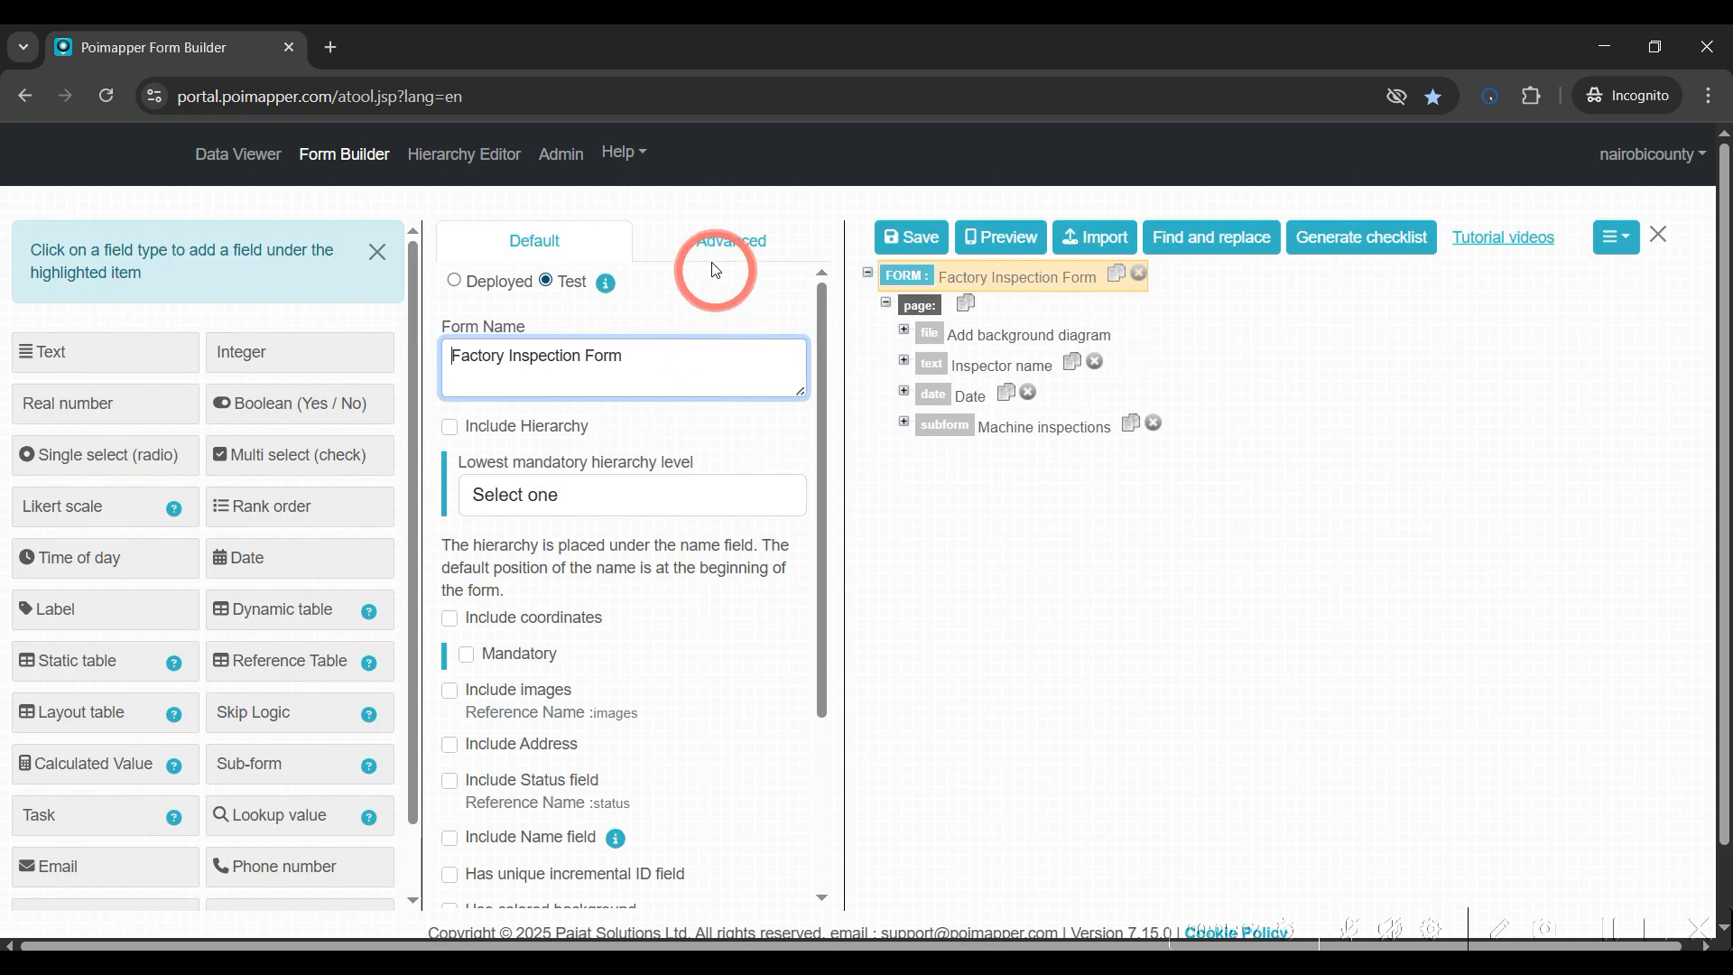
pyautogui.click(712, 256)
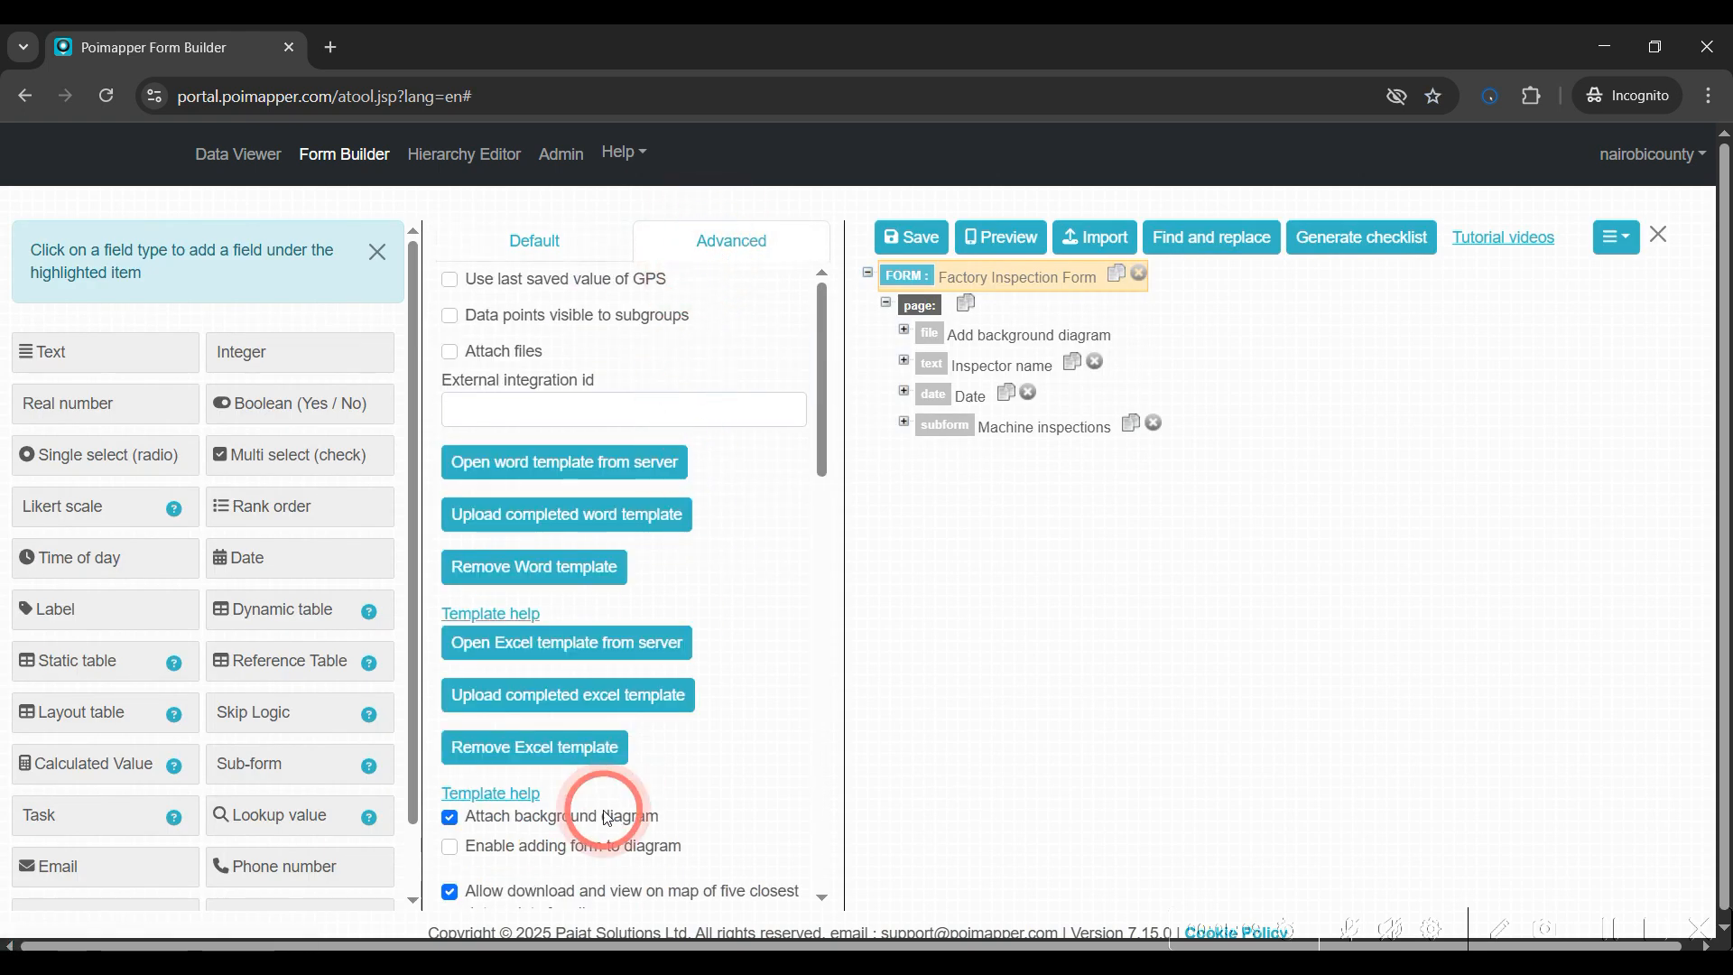
pyautogui.click(449, 819)
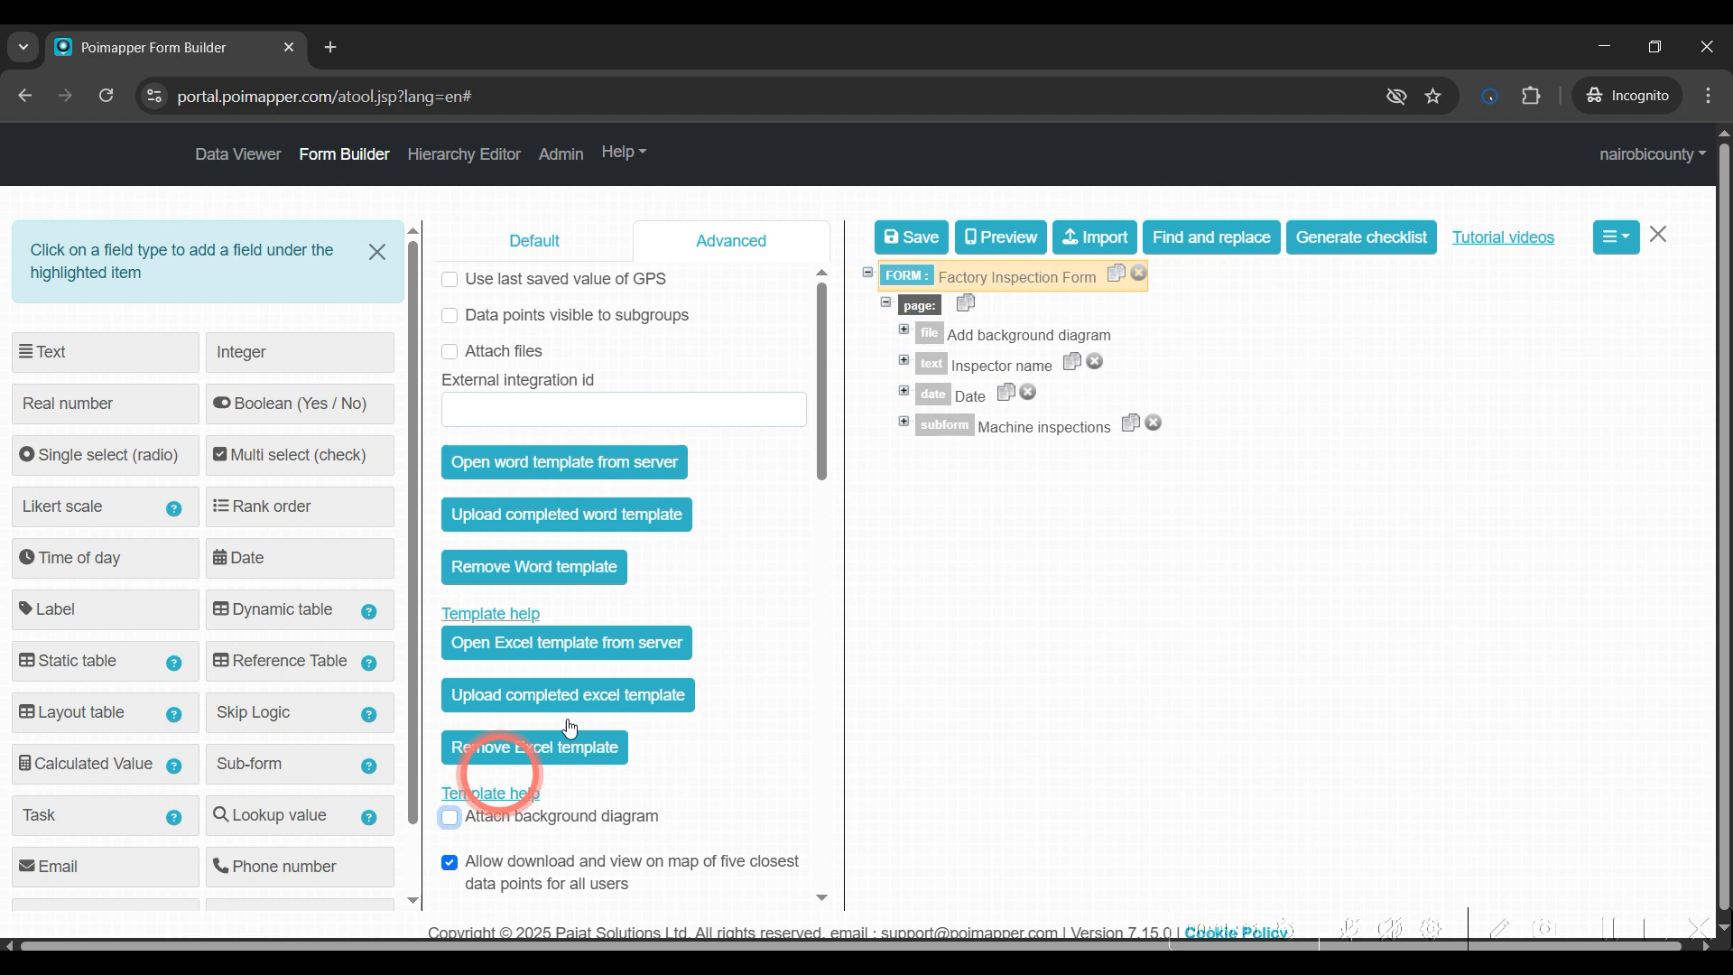
# Open the Inspect machine subform, enable Attach background diagram in its advanced settings, and save the forms
pyautogui.click(939, 424)
pyautogui.click(515, 246)
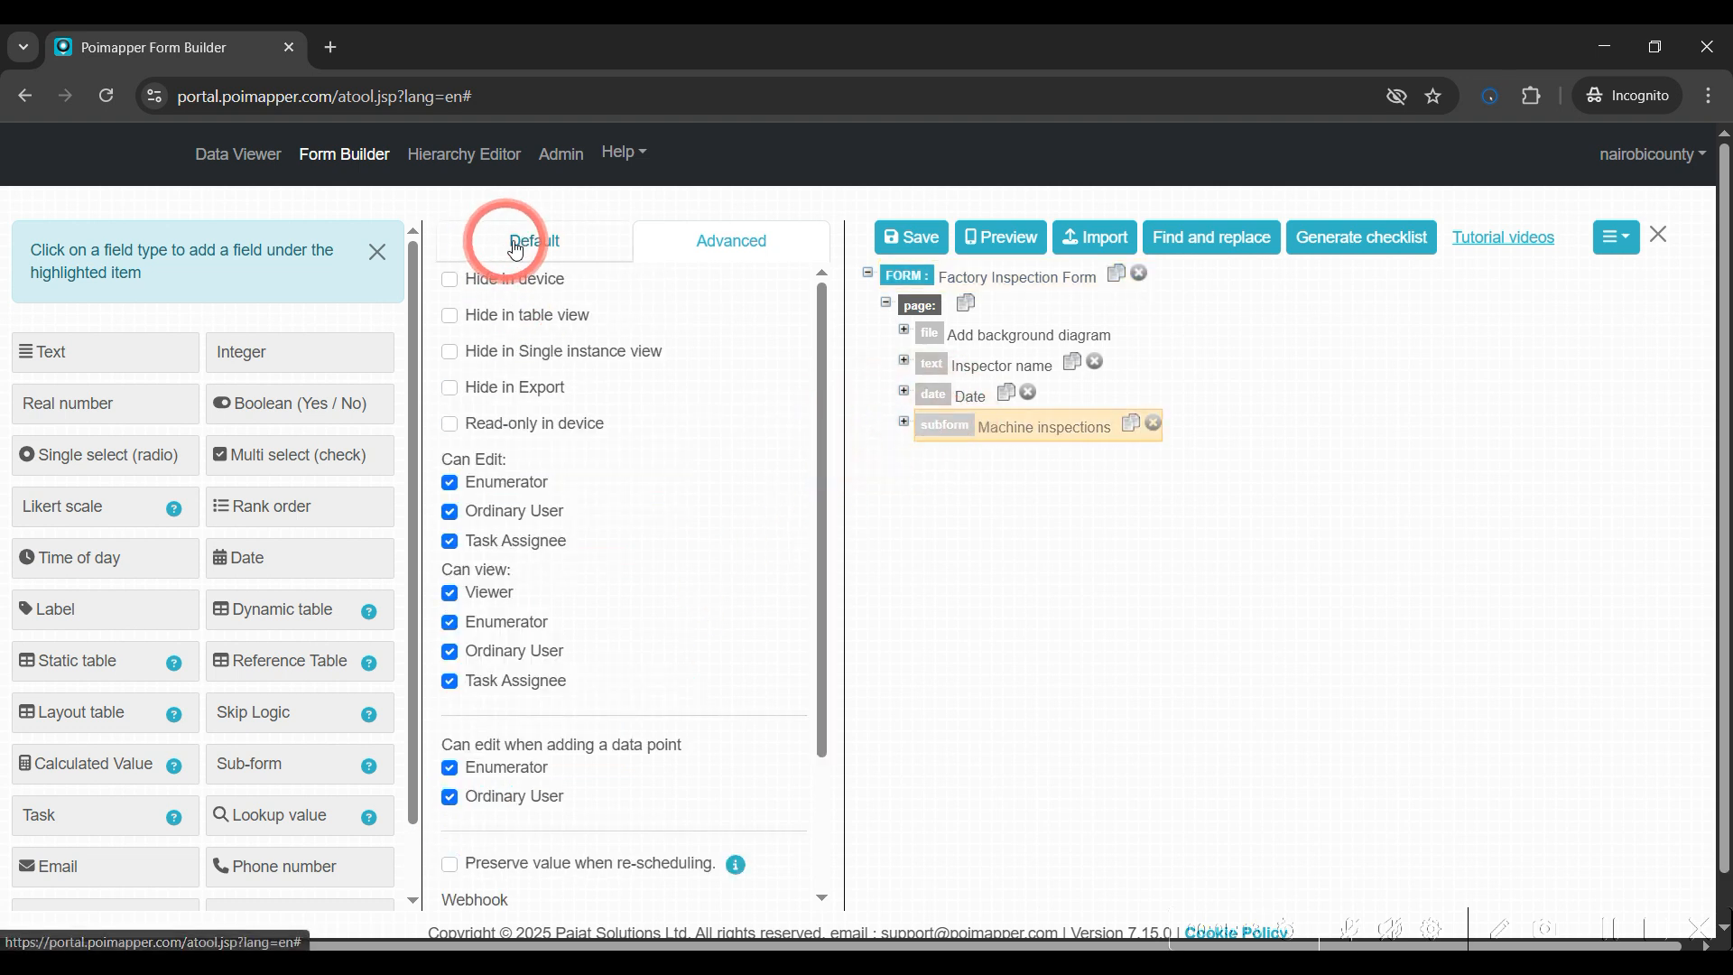
pyautogui.click(596, 574)
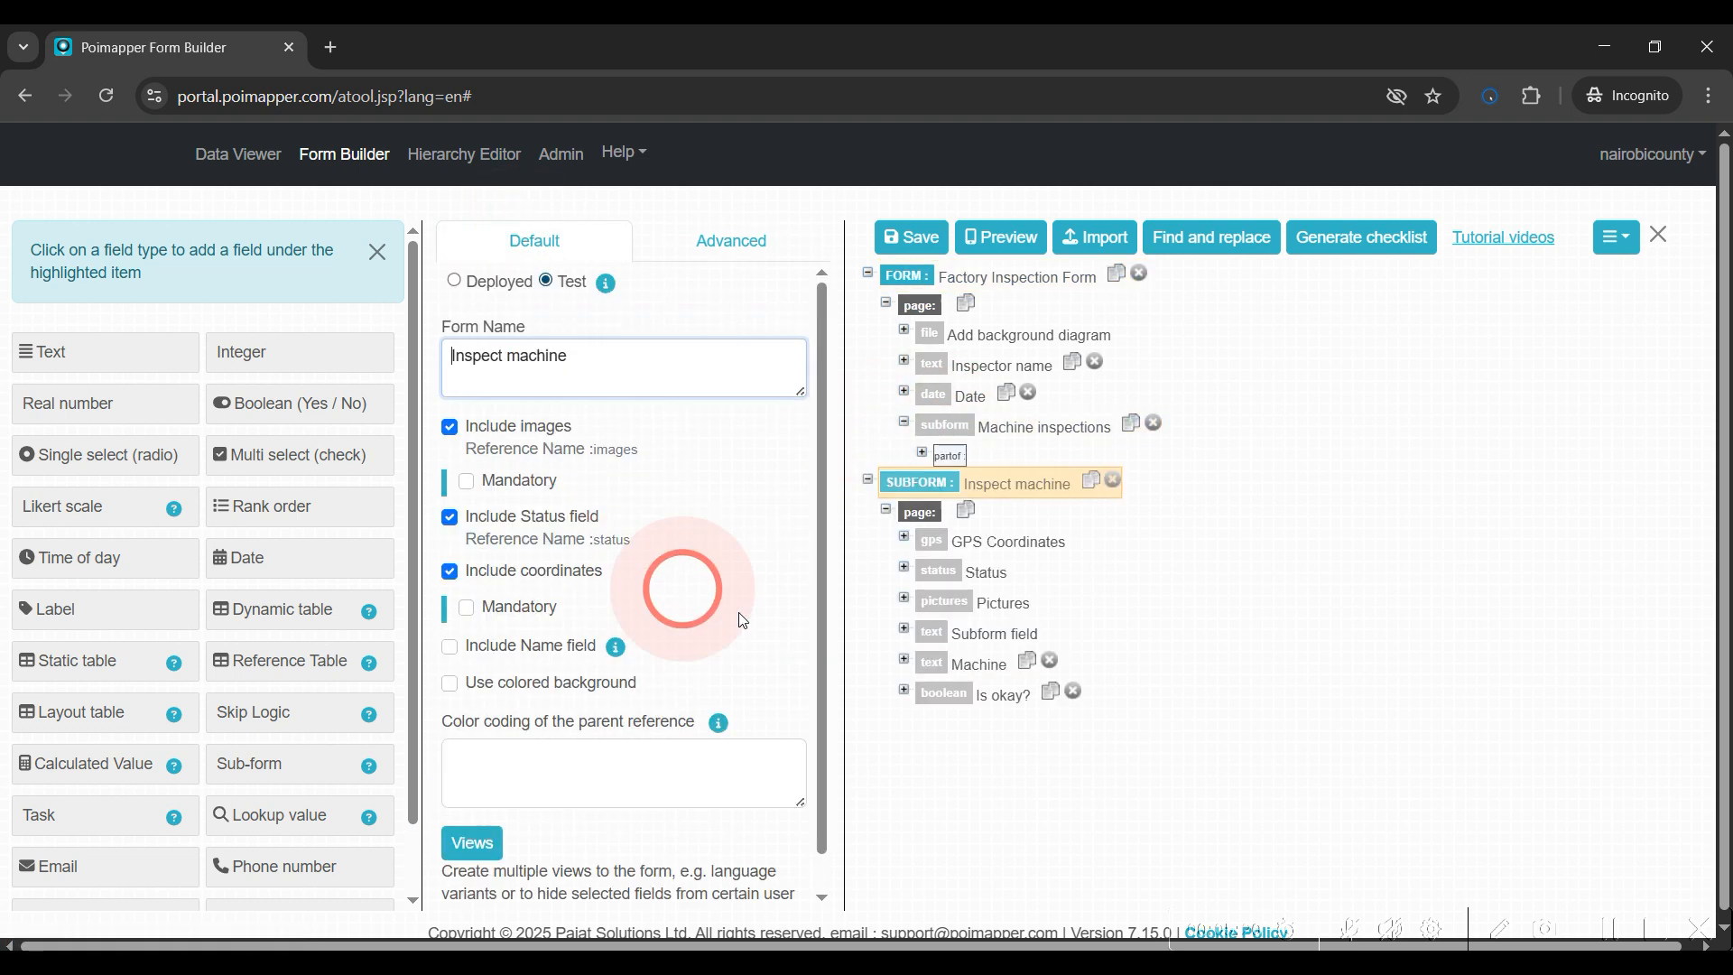
pyautogui.scroll(-1, 659, 546)
pyautogui.scroll(1, 659, 546)
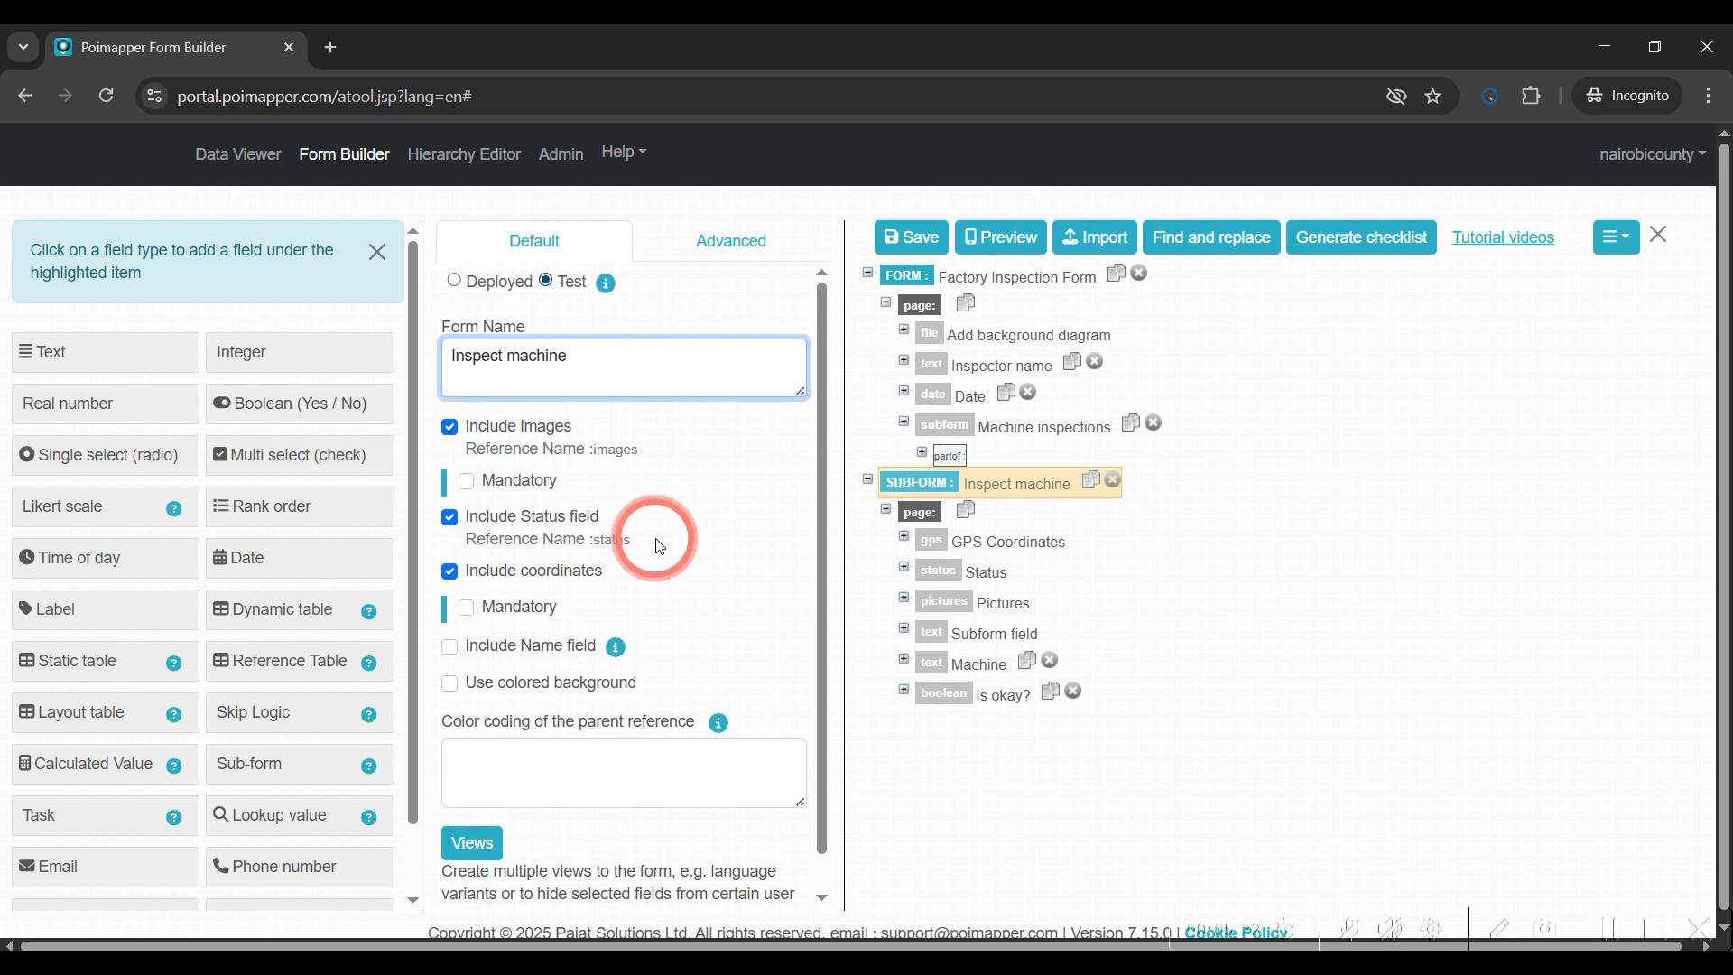
pyautogui.click(737, 257)
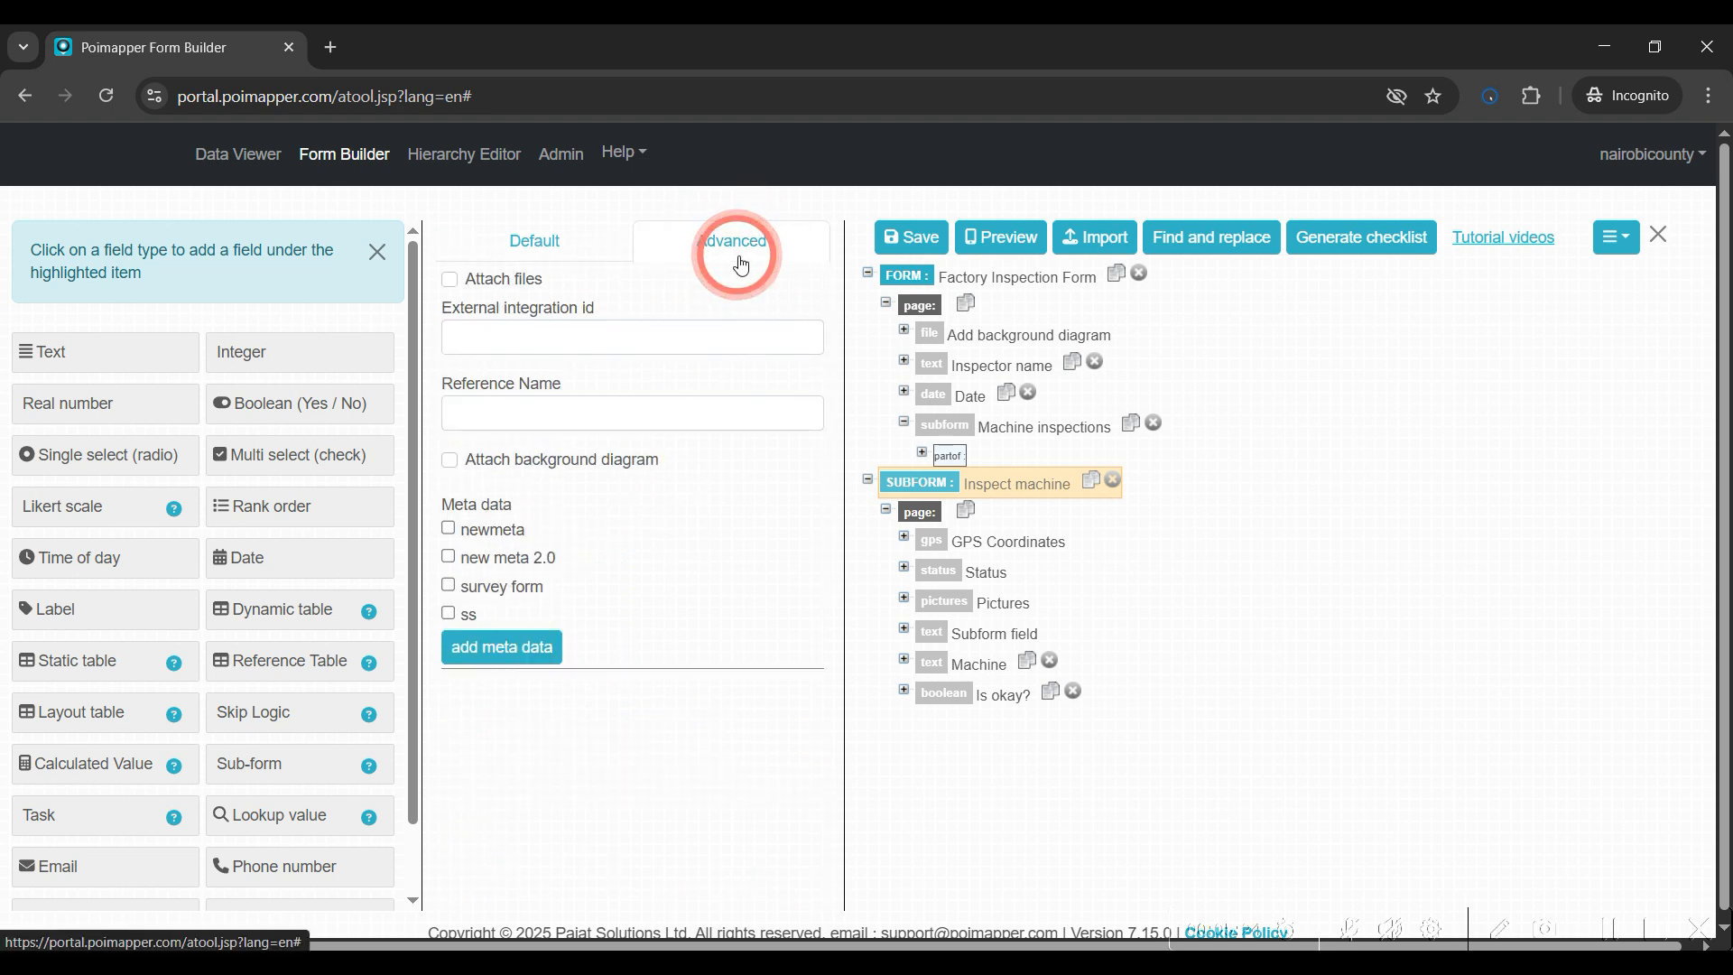
pyautogui.click(450, 462)
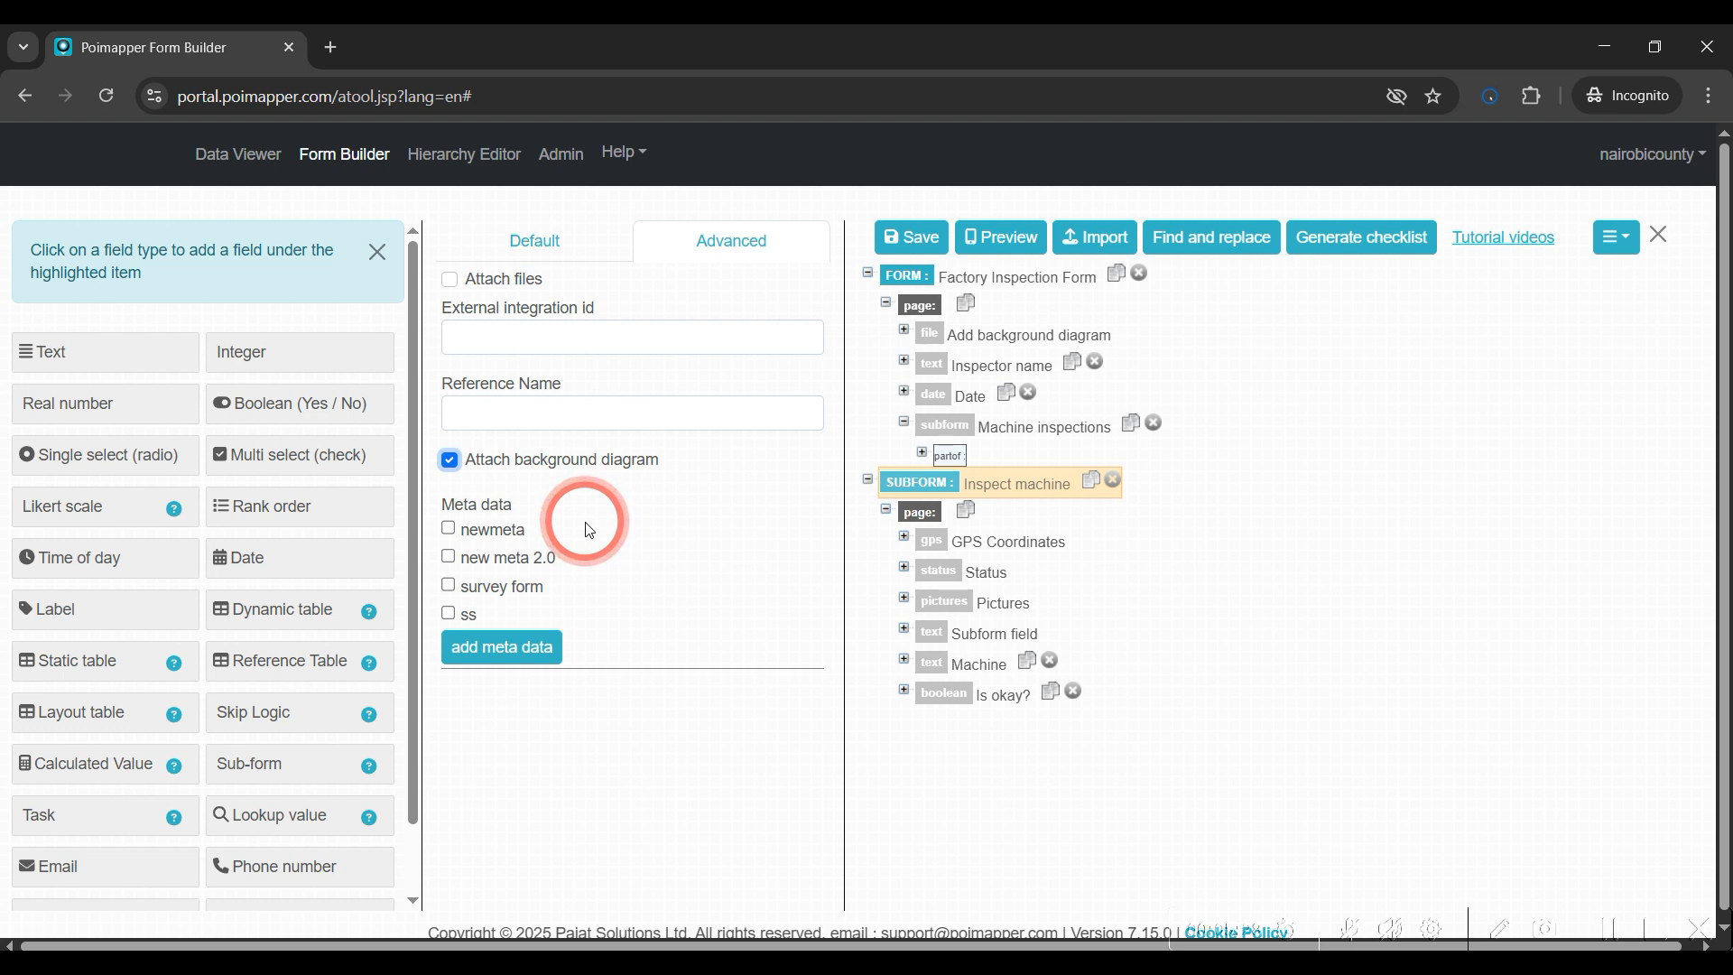
pyautogui.click(906, 241)
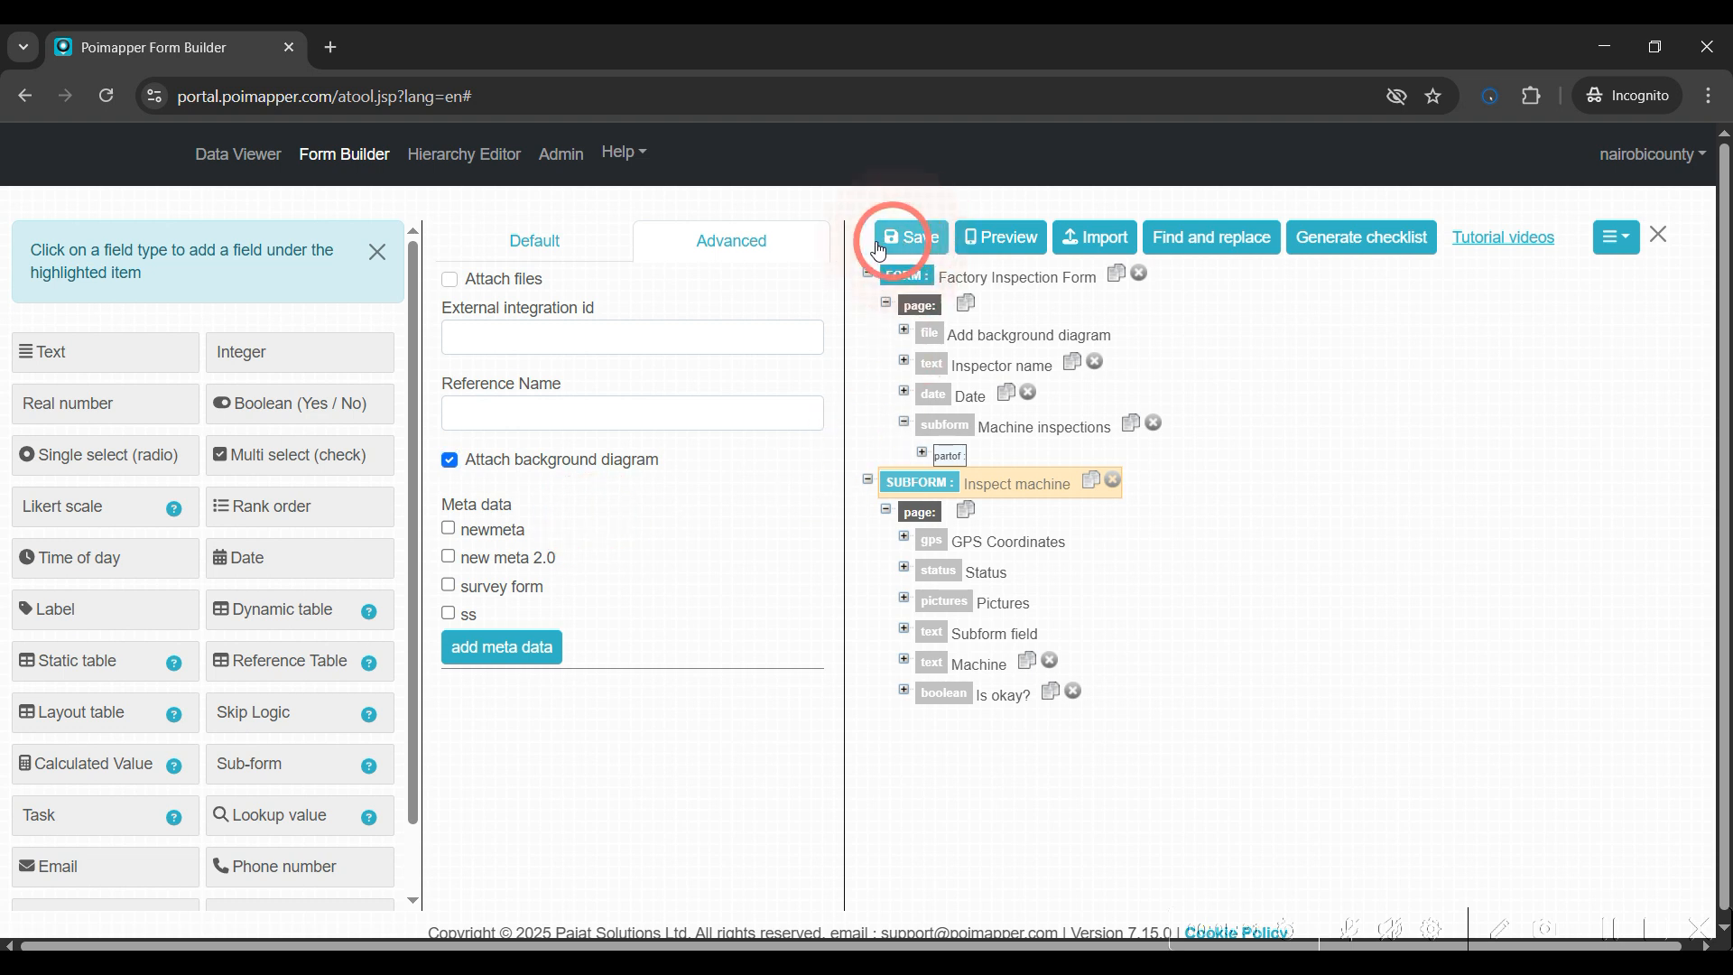
# Start a new Factory Inspection Form record in Data Viewer
pyautogui.click(230, 155)
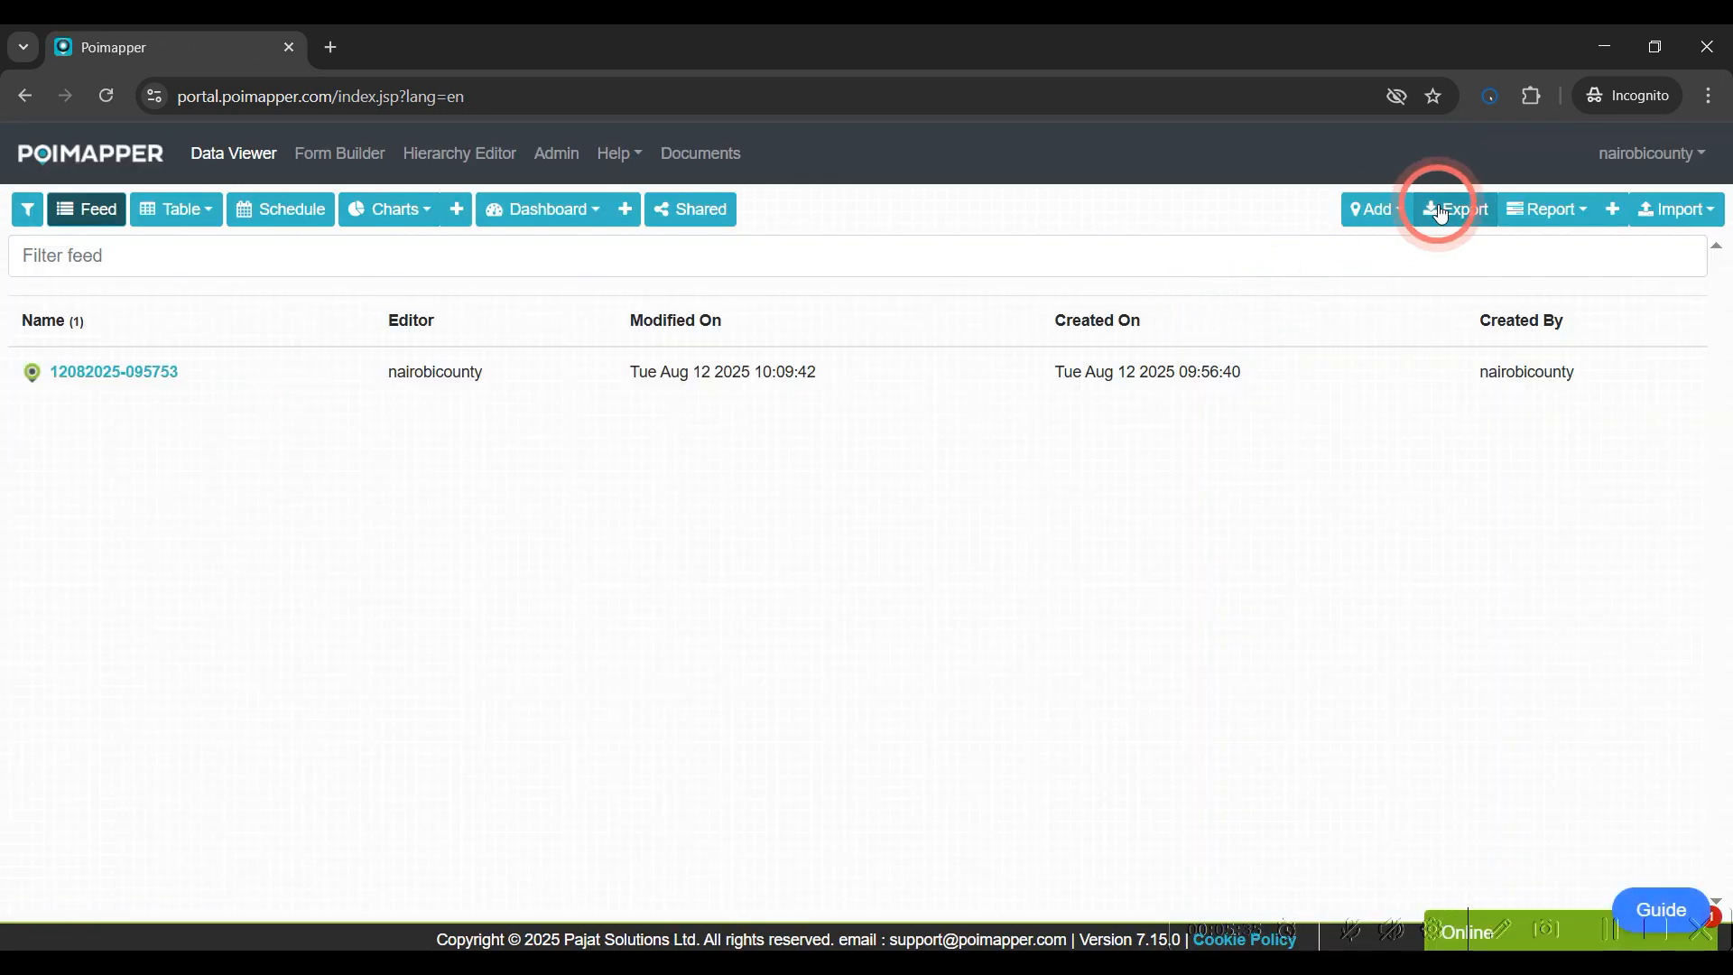
pyautogui.click(1378, 215)
pyautogui.click(1386, 254)
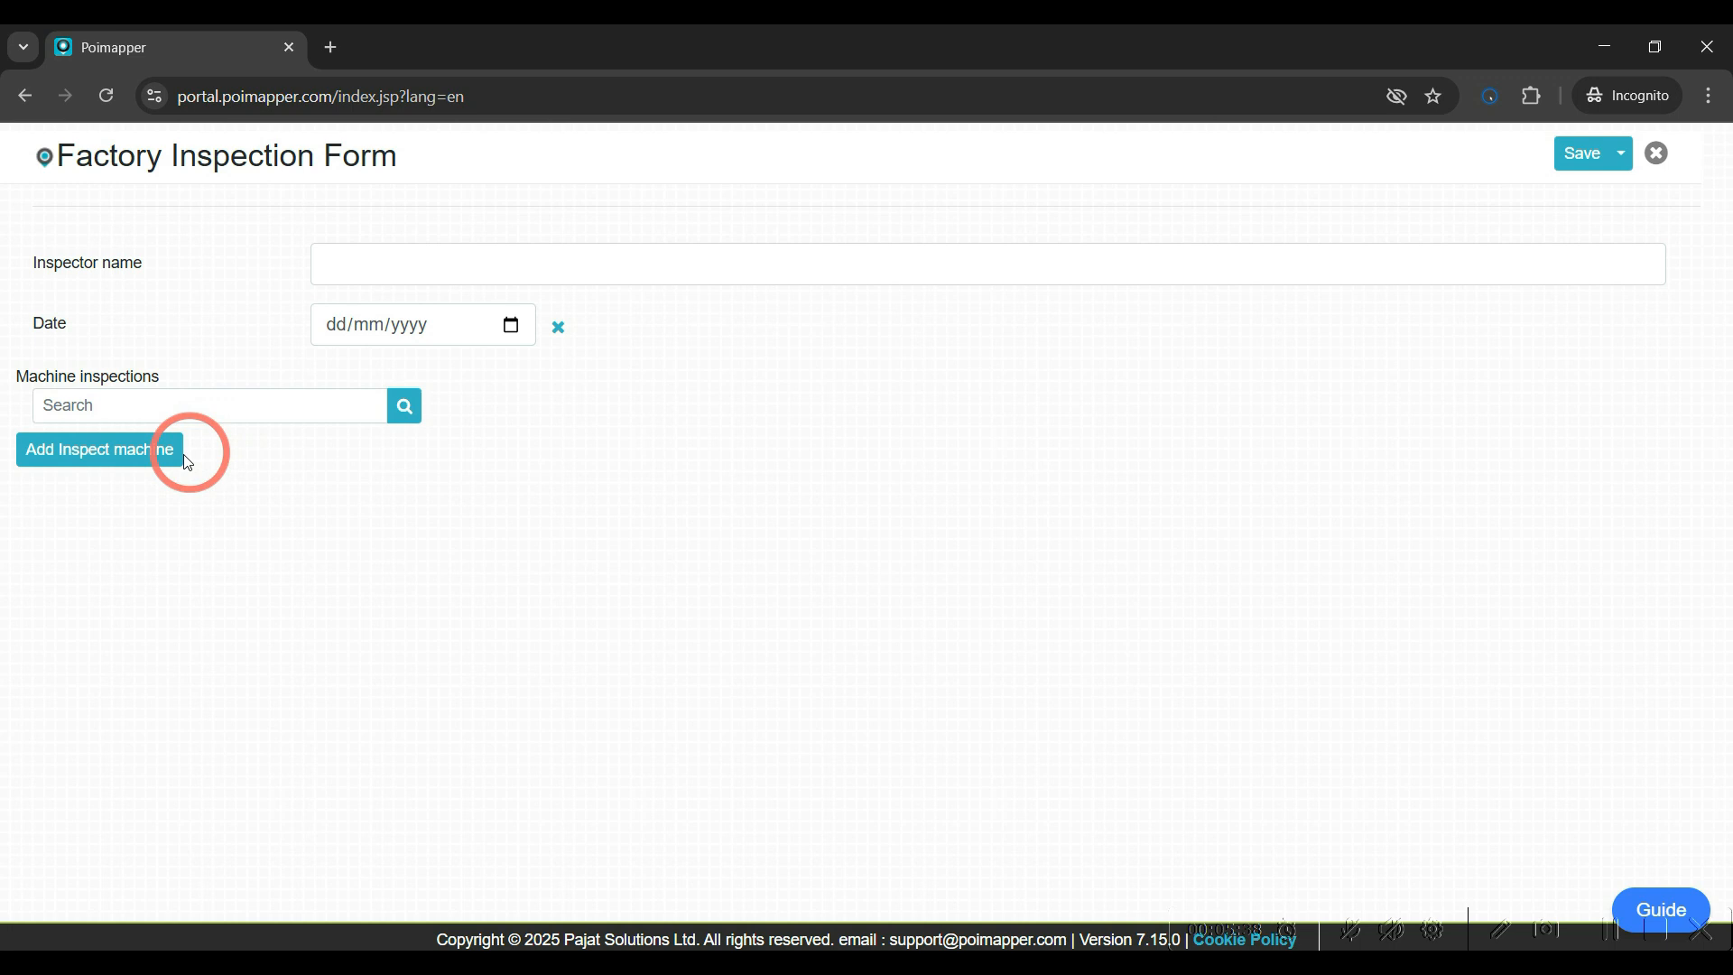
# Add an Inspect machine entry and choose Floor map 1 as its custom map, accepting the diagram preview
pyautogui.click(99, 449)
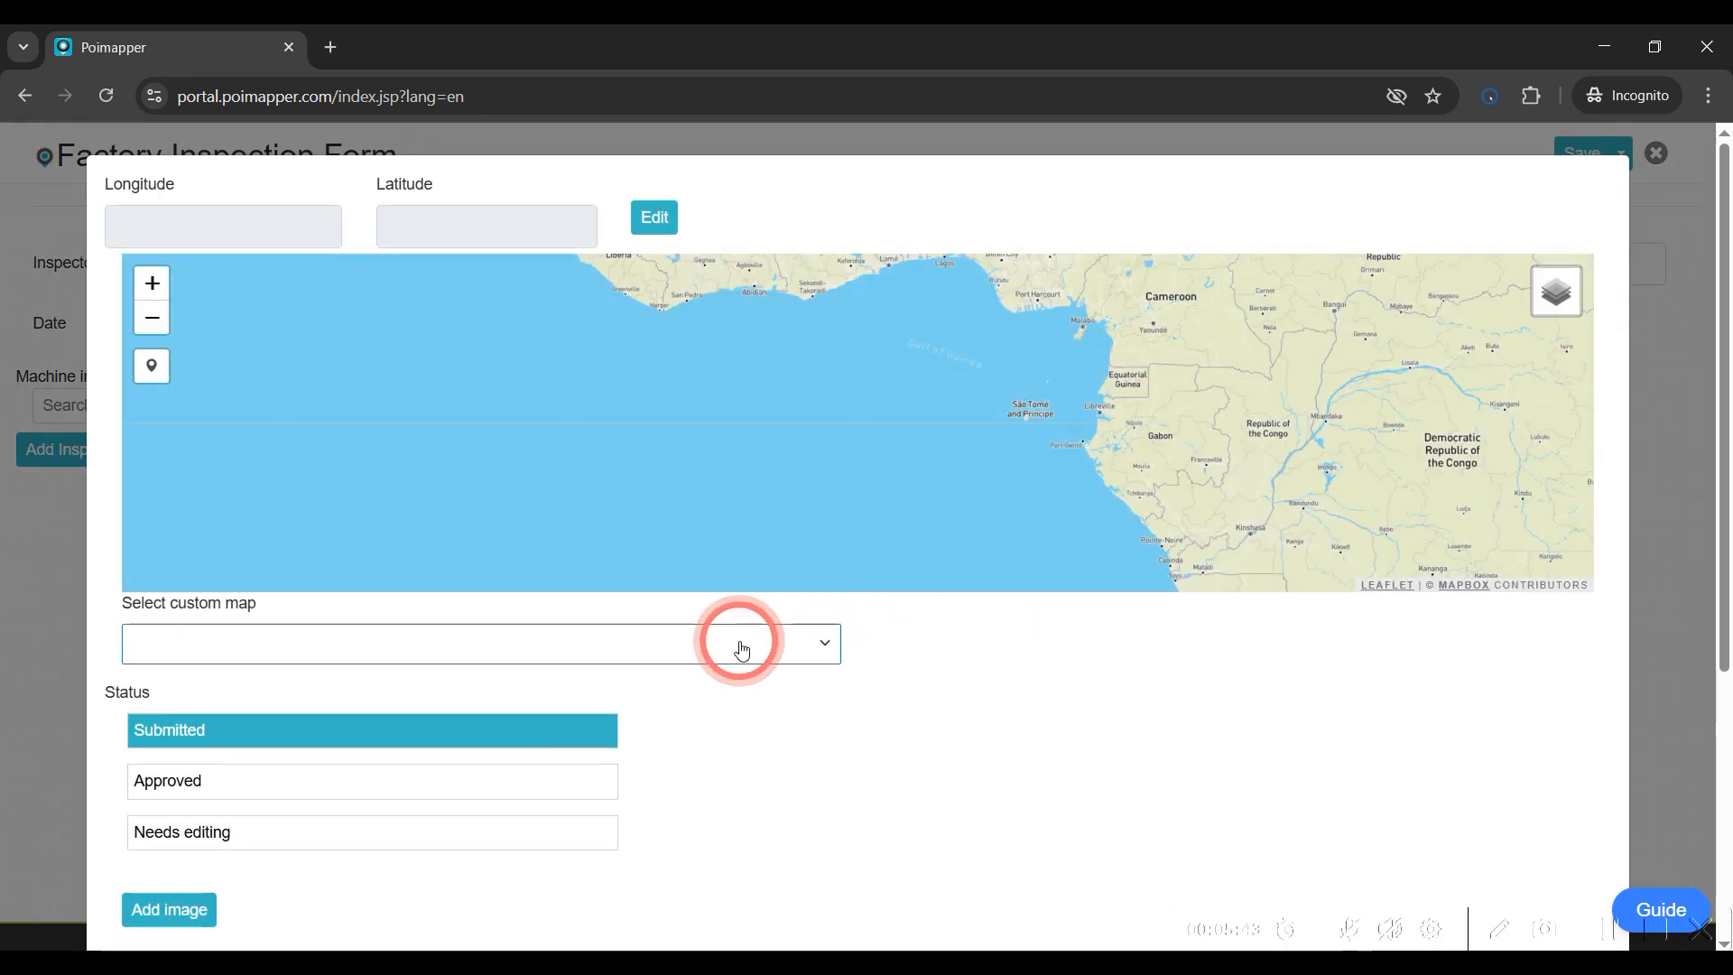
pyautogui.click(741, 649)
pyautogui.click(424, 829)
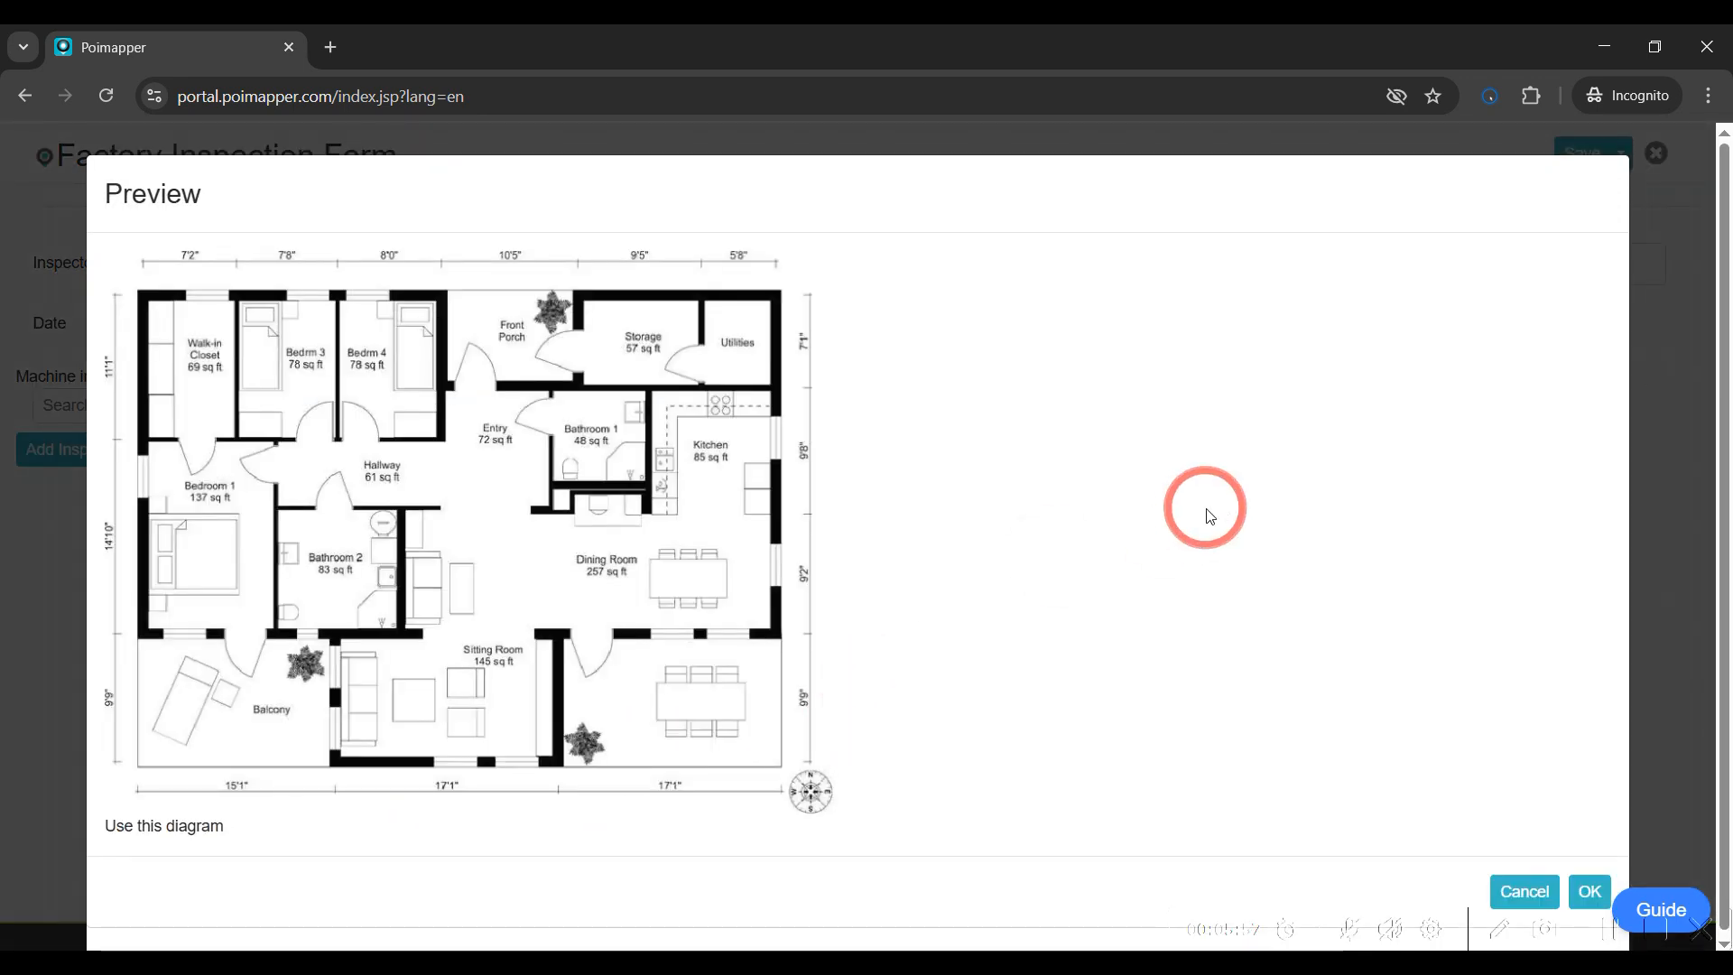
pyautogui.click(1590, 887)
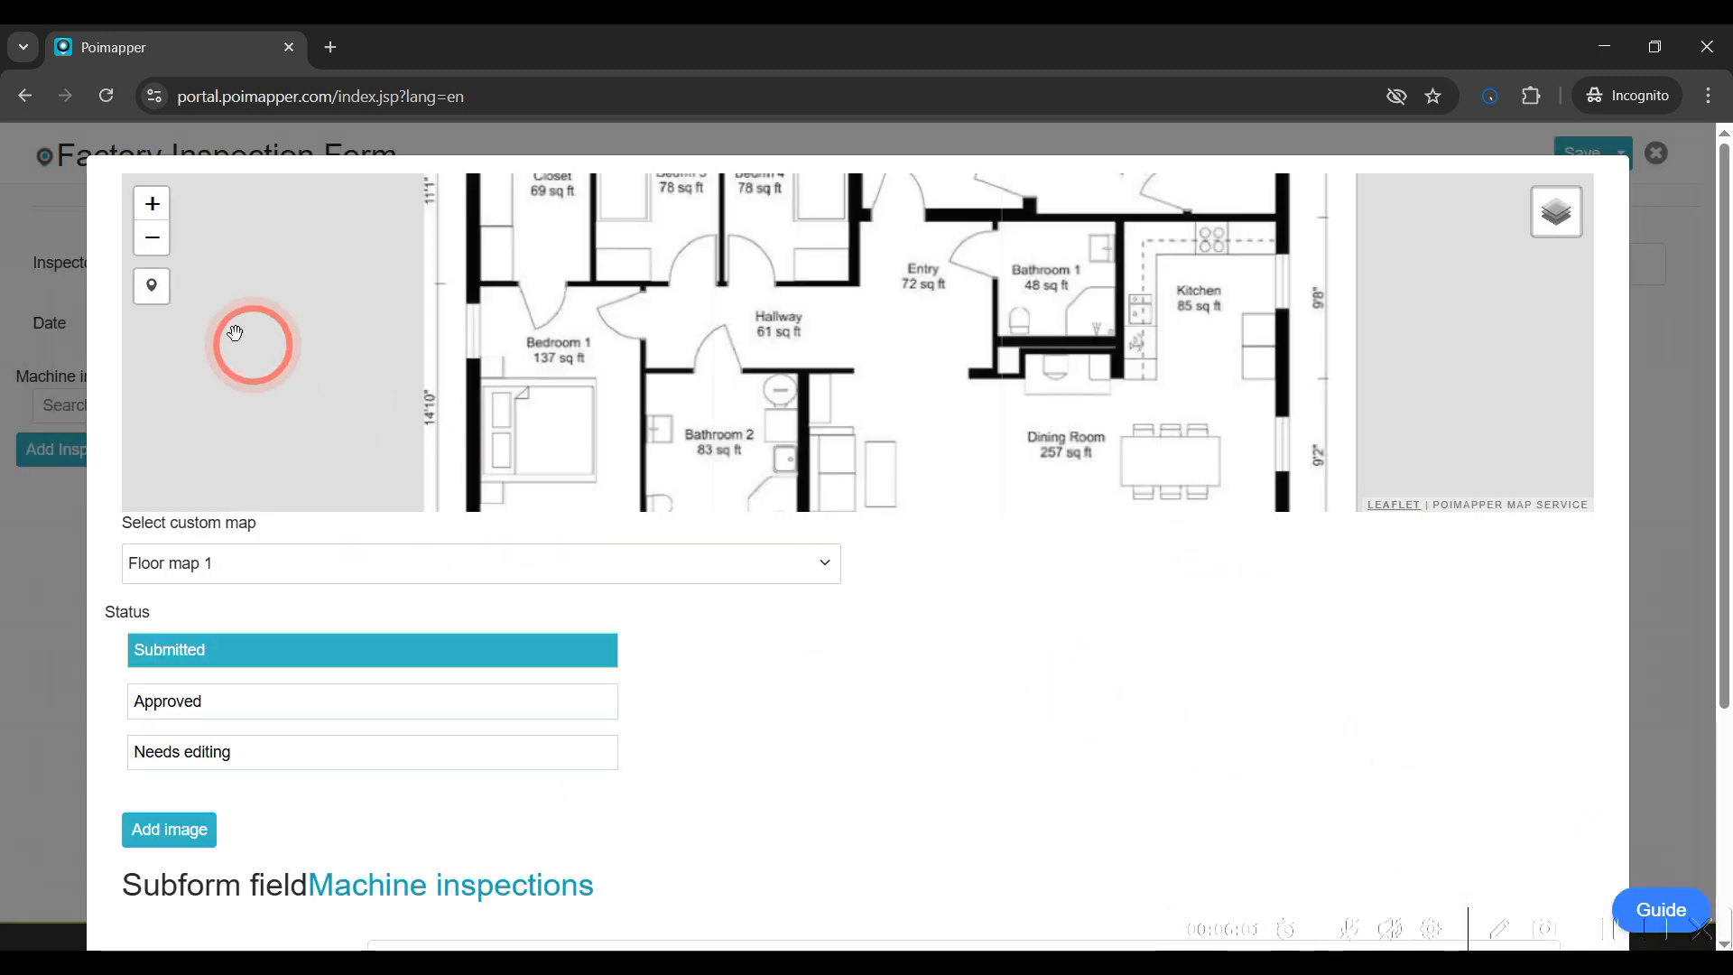
# Place the entry's marker between the Hallway and Entry, enter machine A, set Is okay to Yes, and return
pyautogui.click(152, 285)
pyautogui.click(902, 383)
pyautogui.scroll(-3, 831, 647)
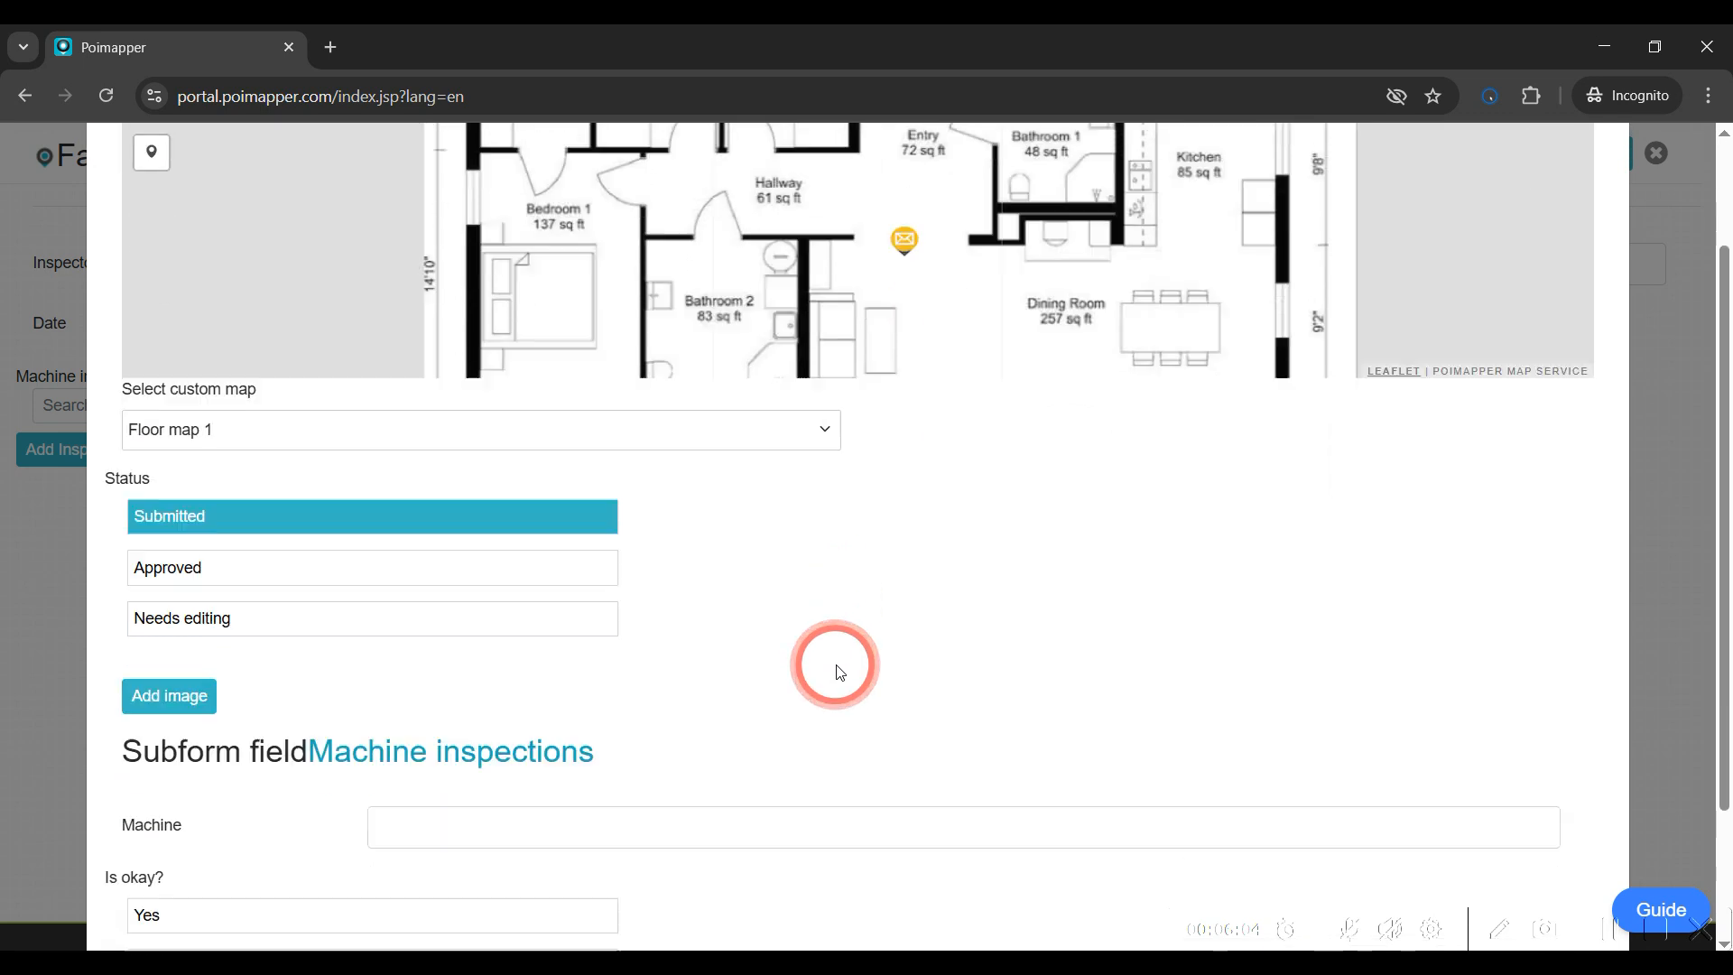
pyautogui.click(578, 638)
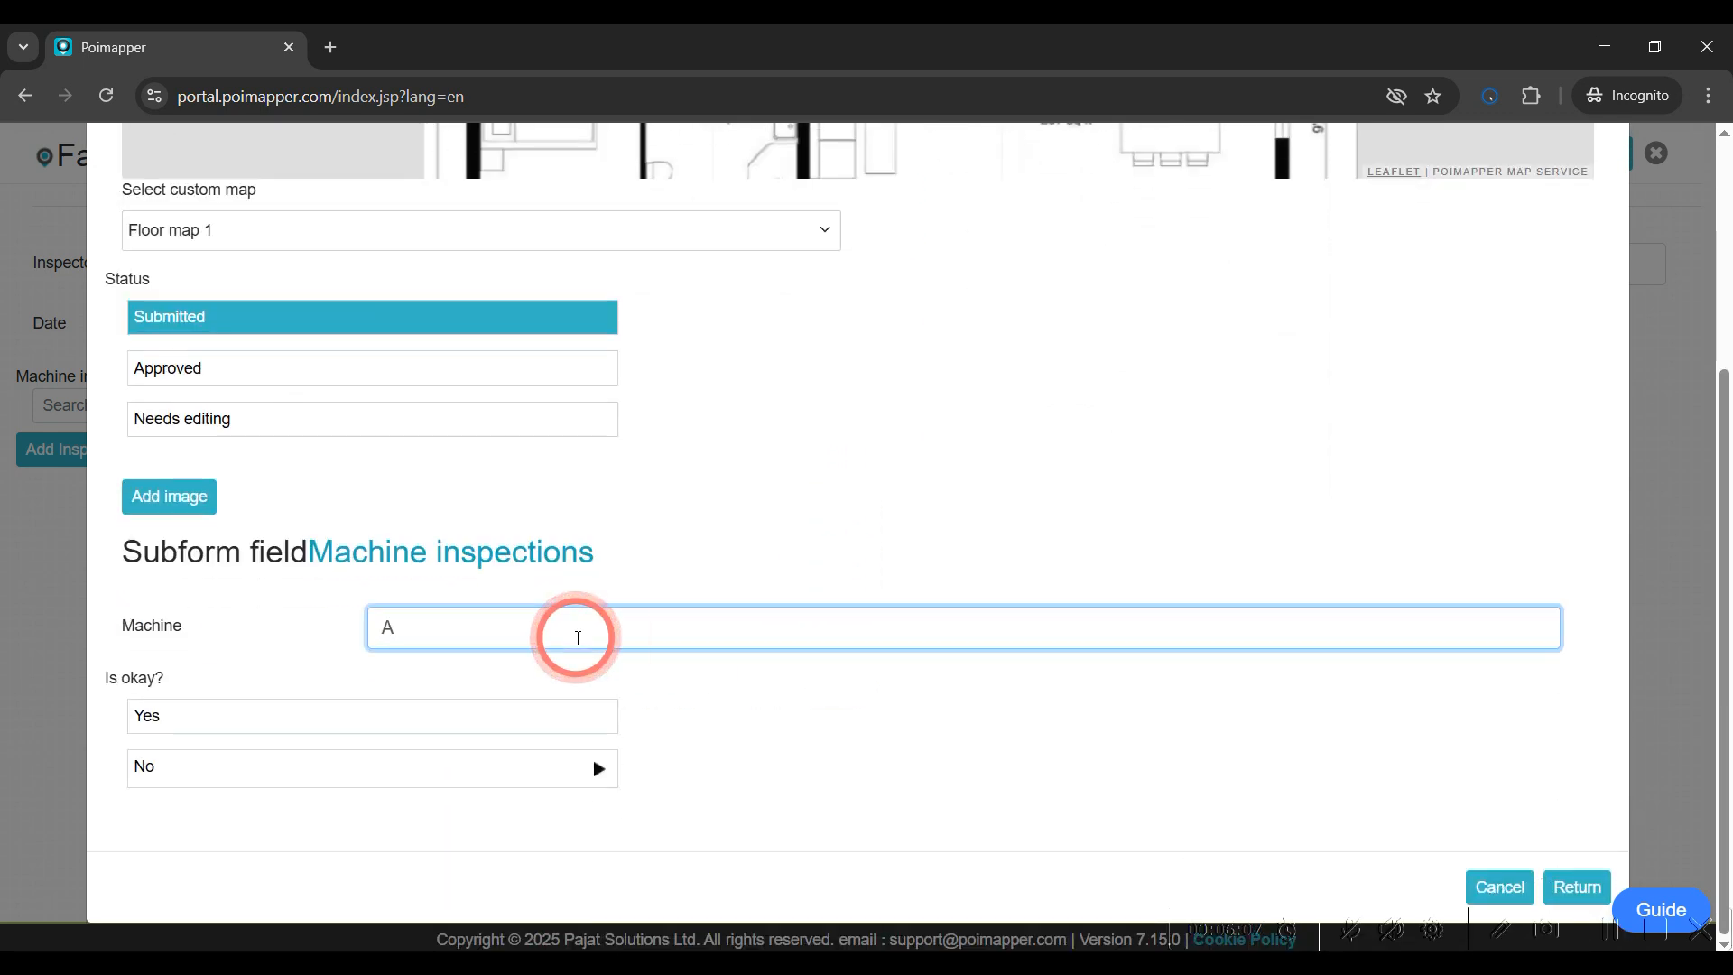
pyautogui.write('A')
pyautogui.click(569, 718)
pyautogui.click(1580, 887)
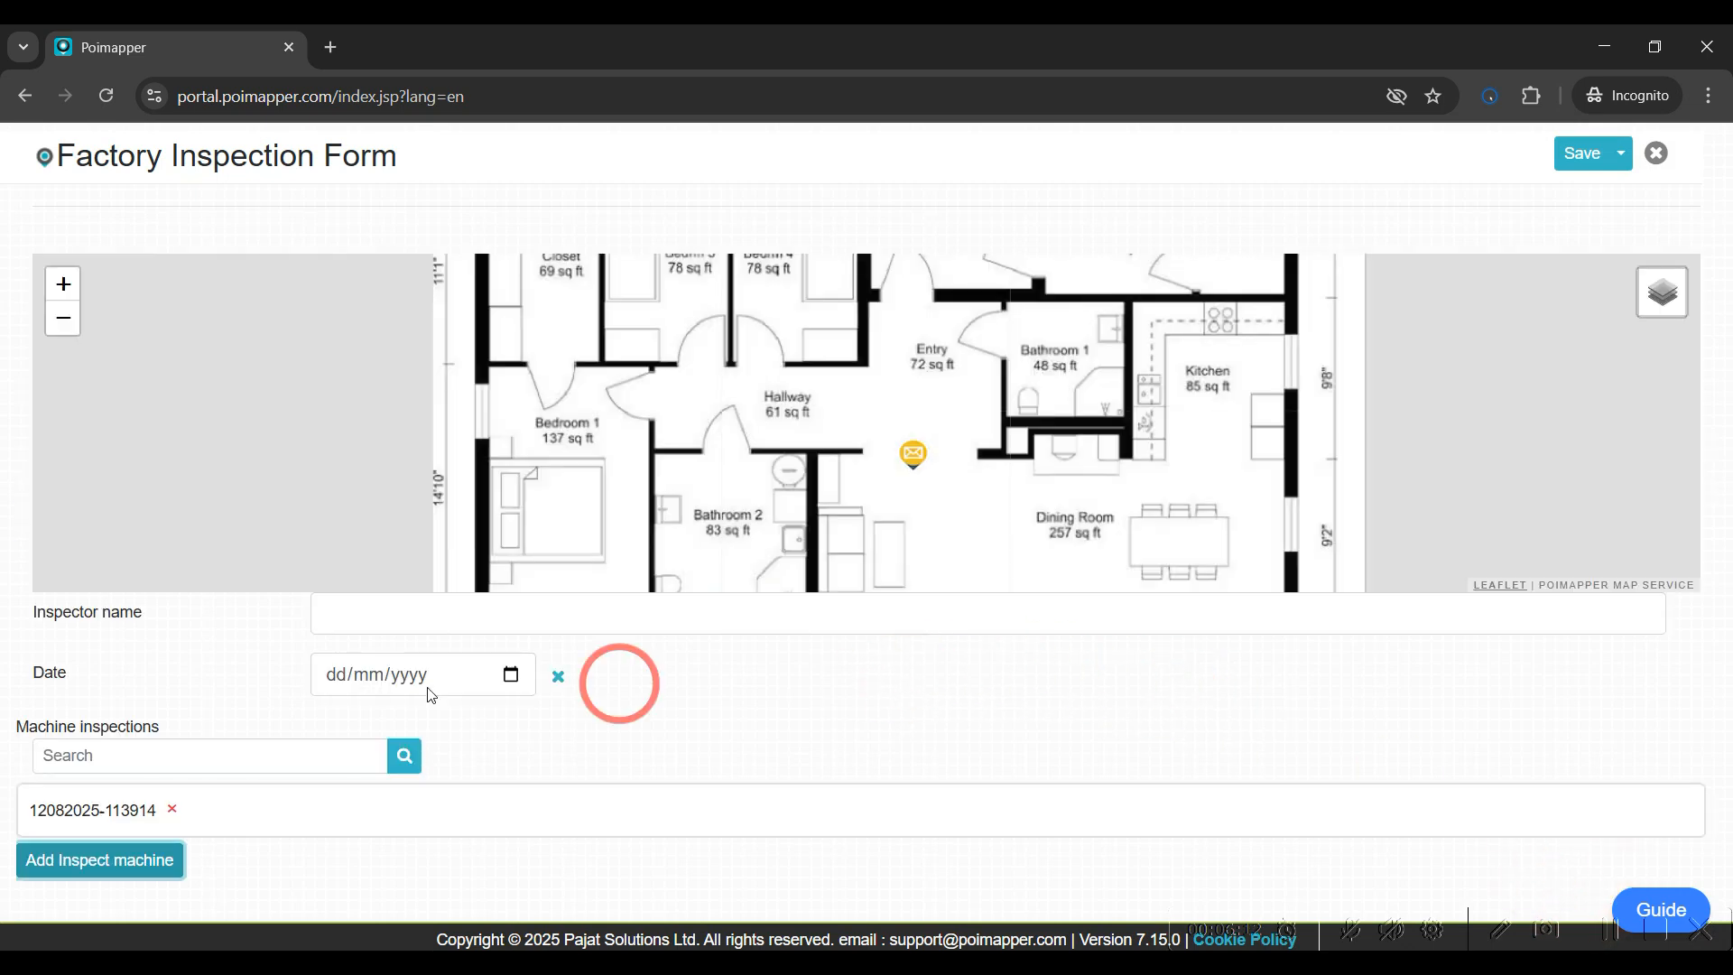
# Add a second Inspect machine entry on Floor map 1 with its marker left of the Dining Room and Is okay set to Yes
pyautogui.click(70, 865)
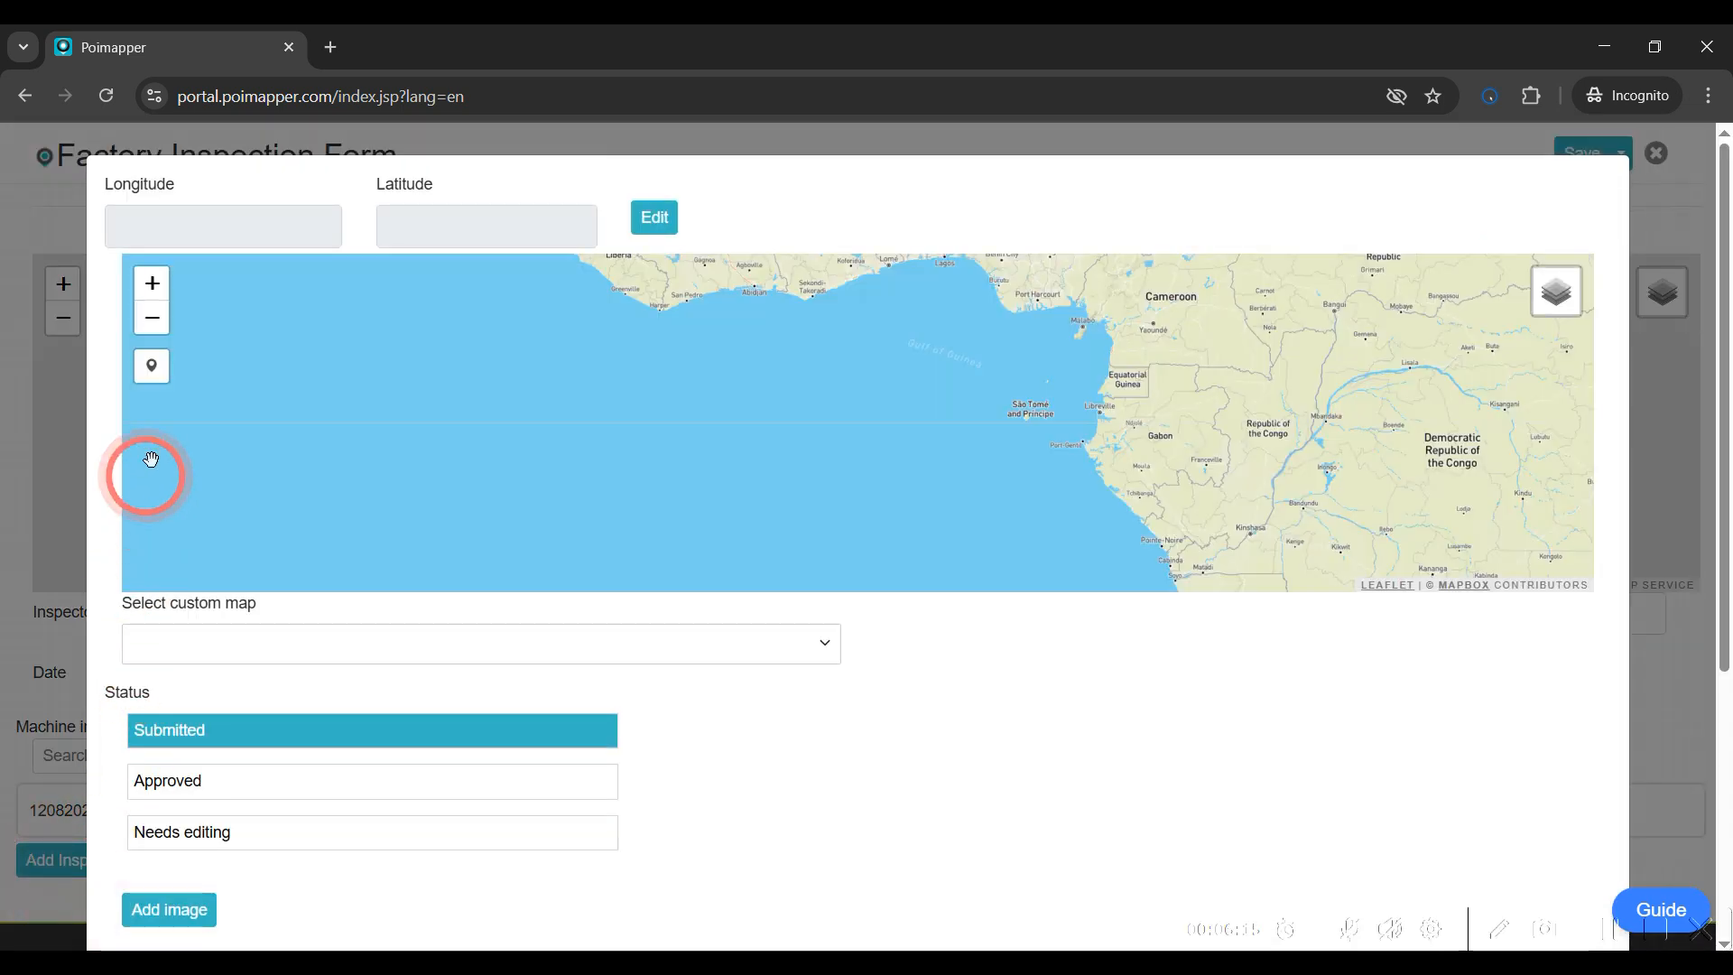
pyautogui.click(264, 668)
pyautogui.click(262, 828)
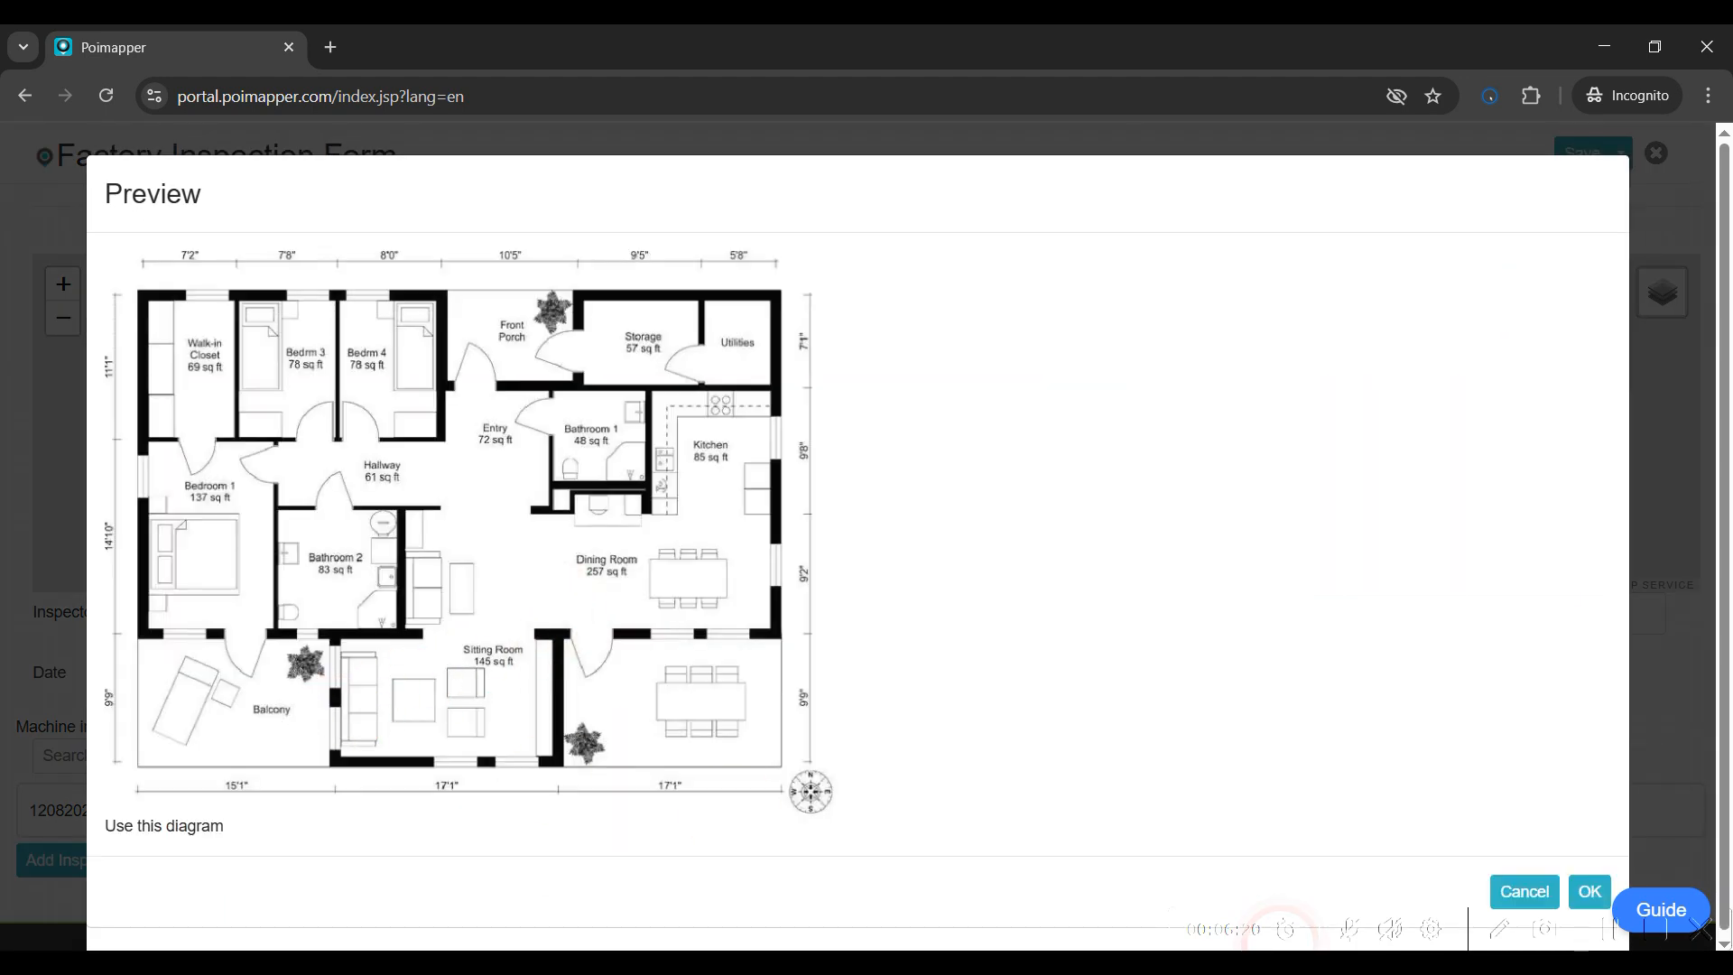
pyautogui.click(1576, 888)
pyautogui.click(152, 285)
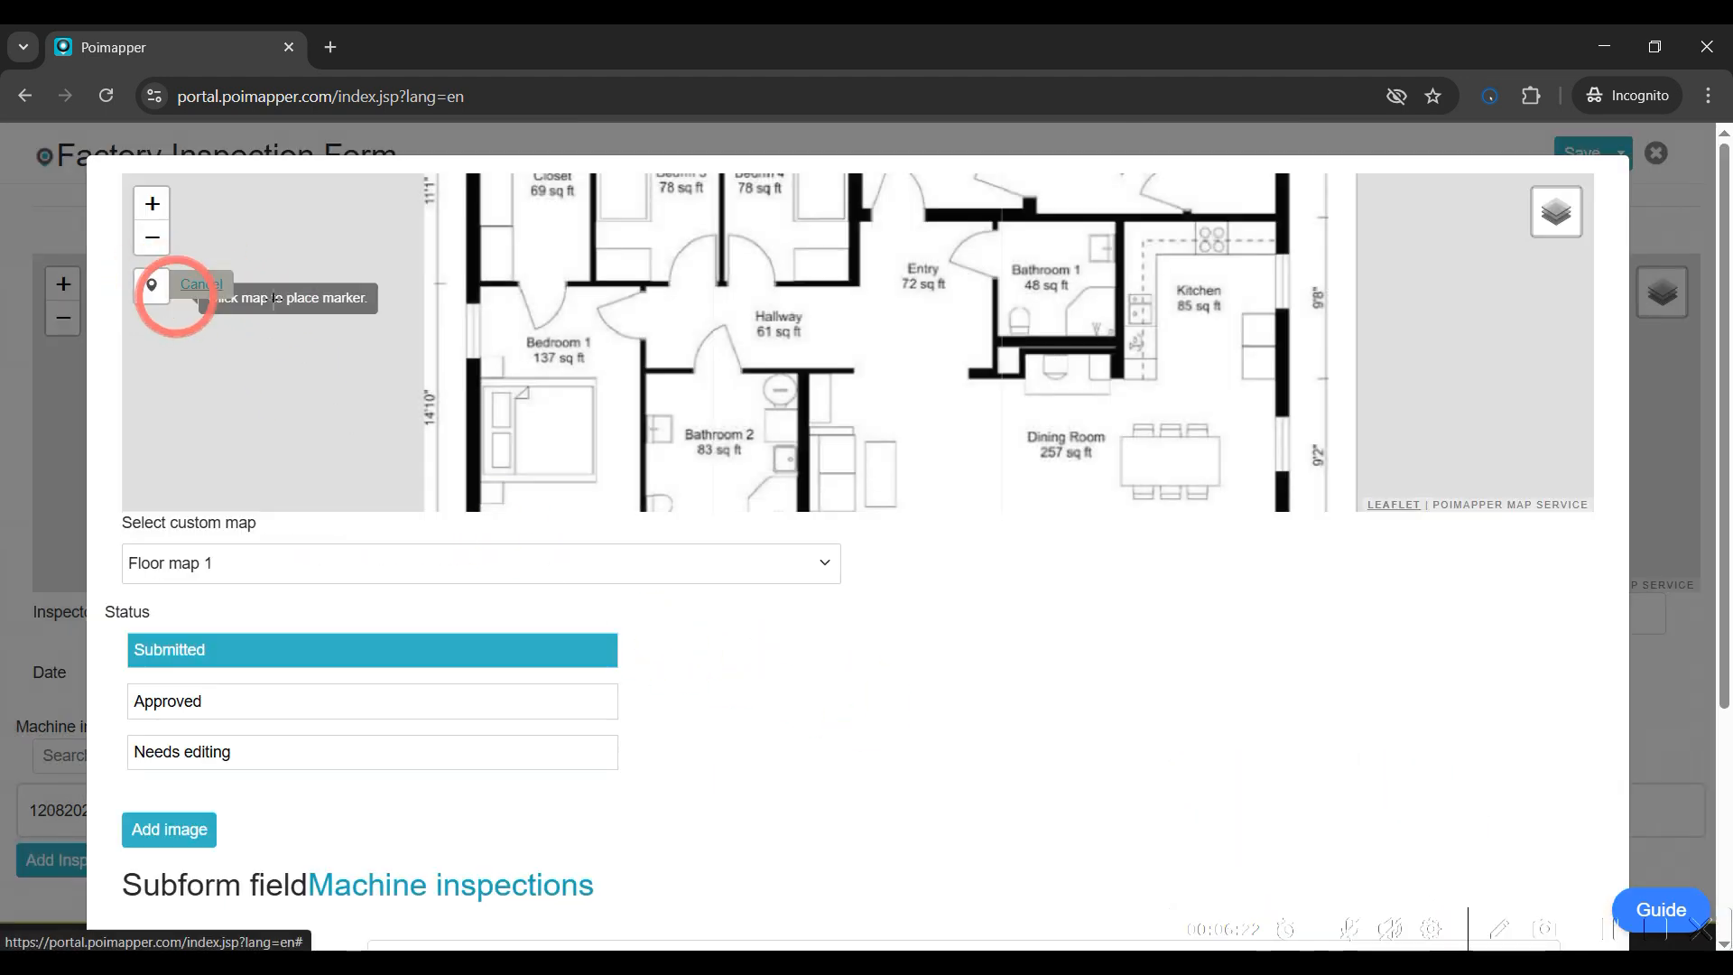
pyautogui.click(948, 452)
pyautogui.scroll(-4, 722, 668)
pyautogui.click(447, 626)
pyautogui.click(542, 716)
pyautogui.click(1575, 887)
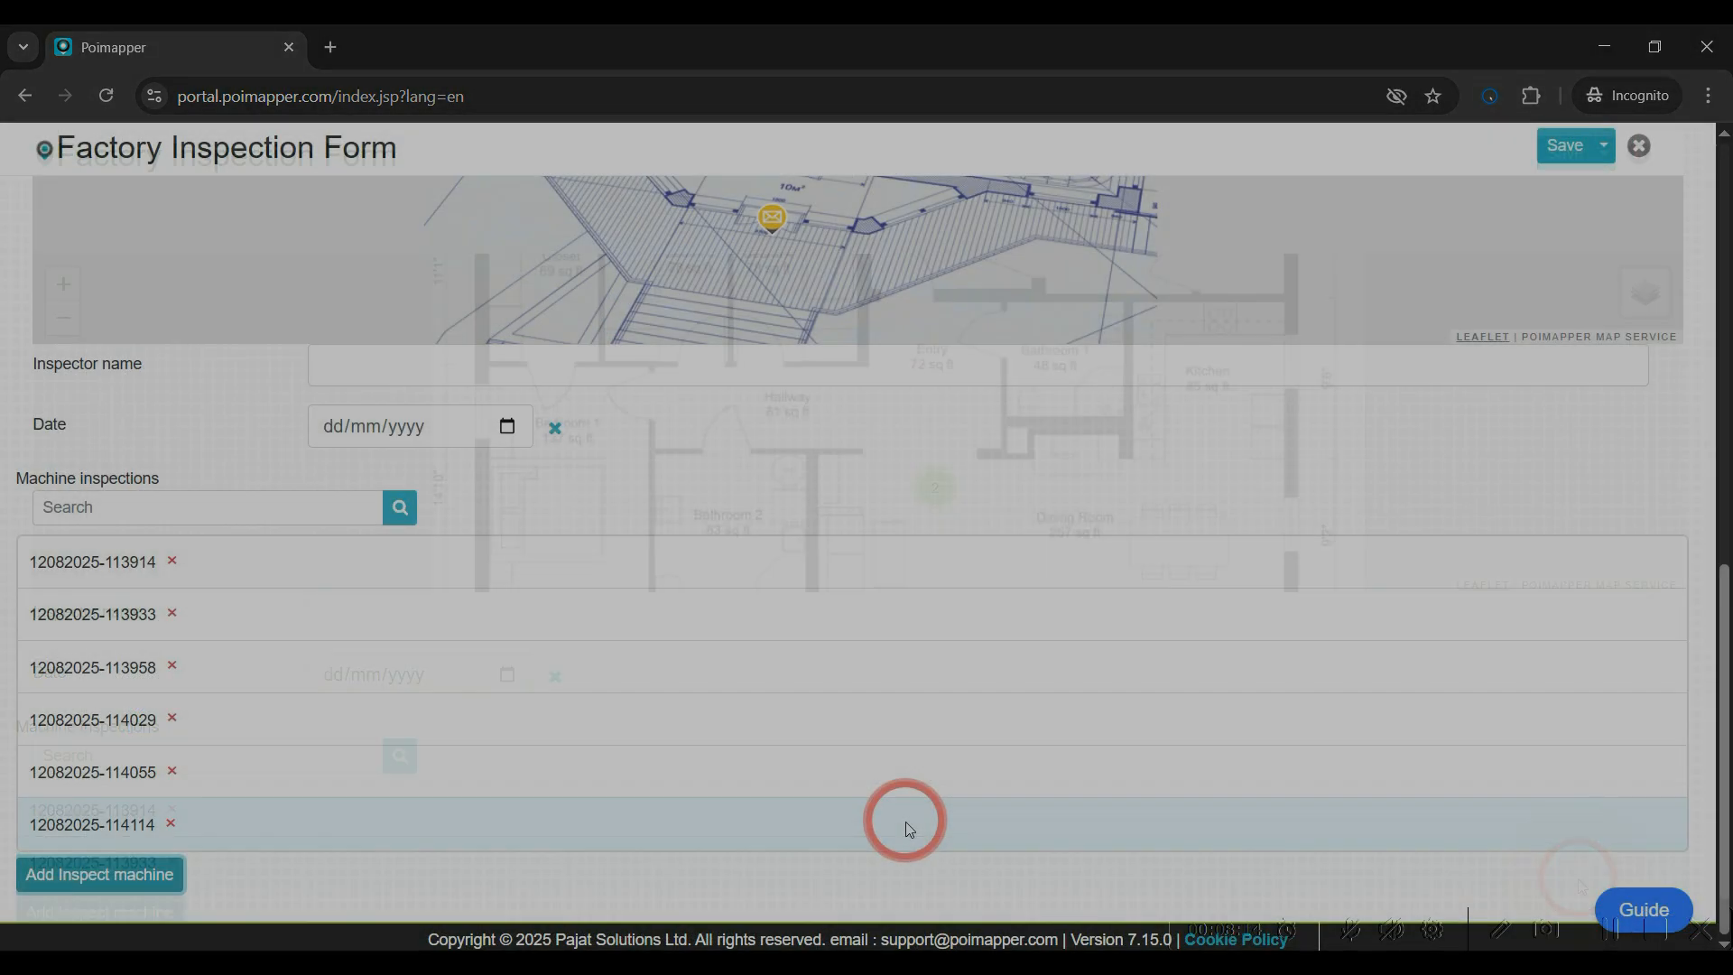
# Examine the floor-plan maps showing the subform markers in the record
pyautogui.scroll(6, 907, 826)
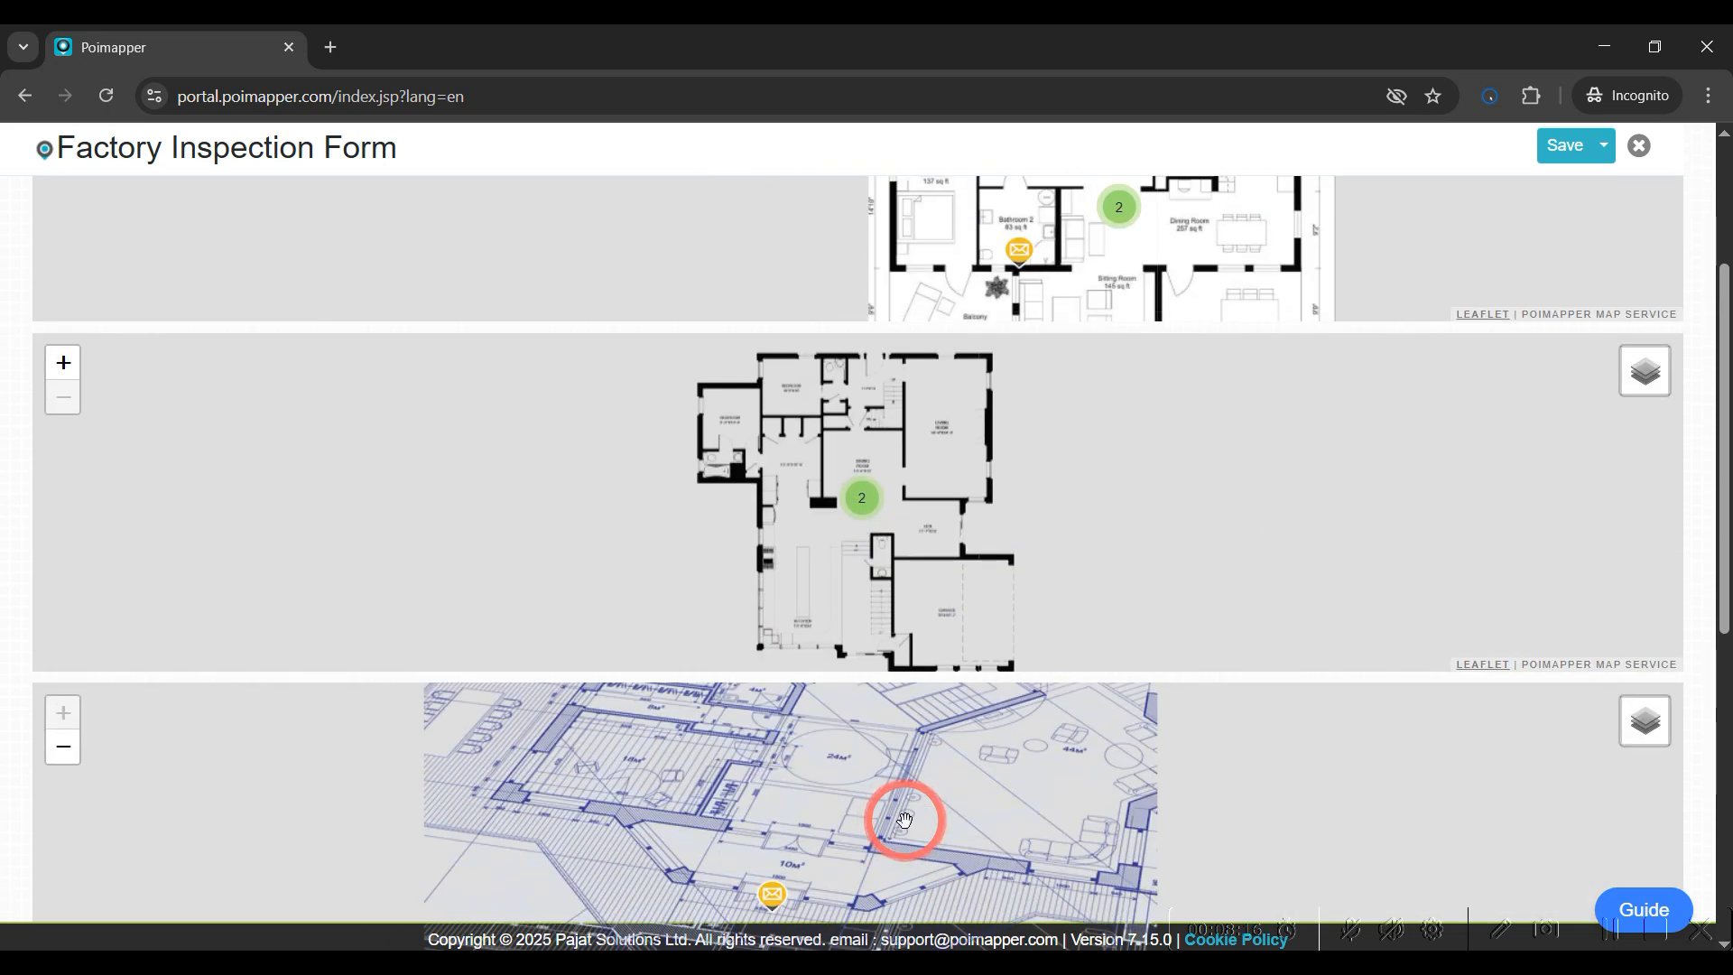
pyautogui.scroll(1, 1330, 537)
pyautogui.scroll(-1, 1205, 559)
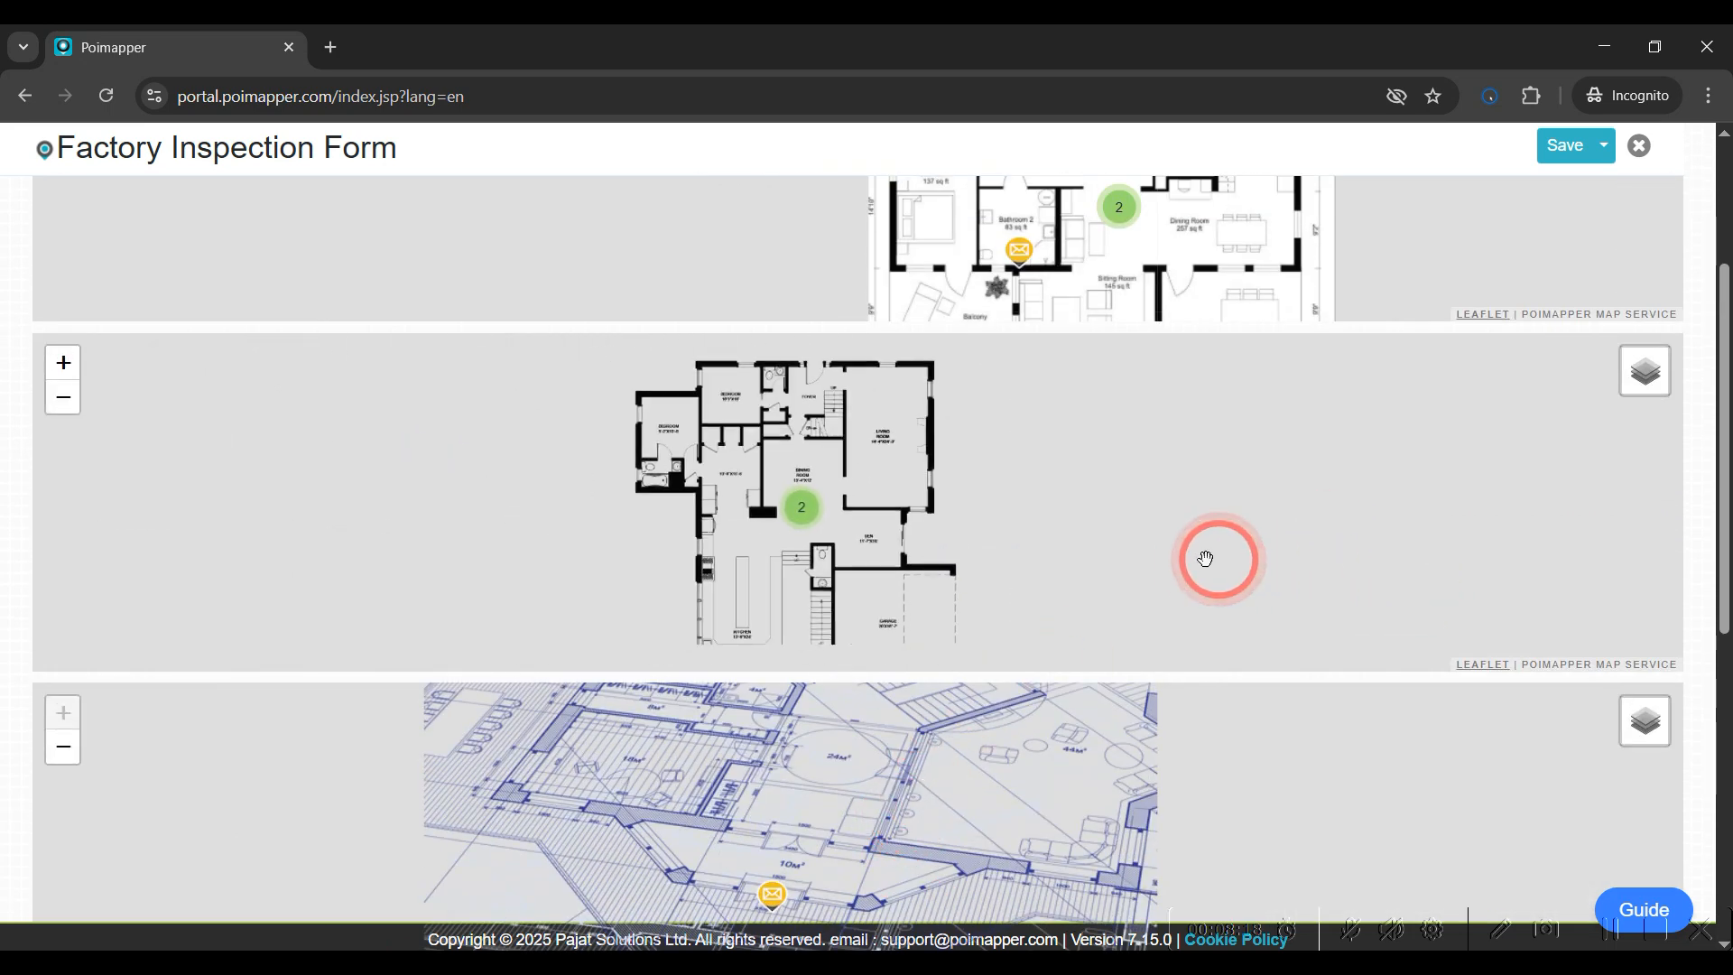
pyautogui.moveTo(1722, 523); pyautogui.dragTo(1579, 482)
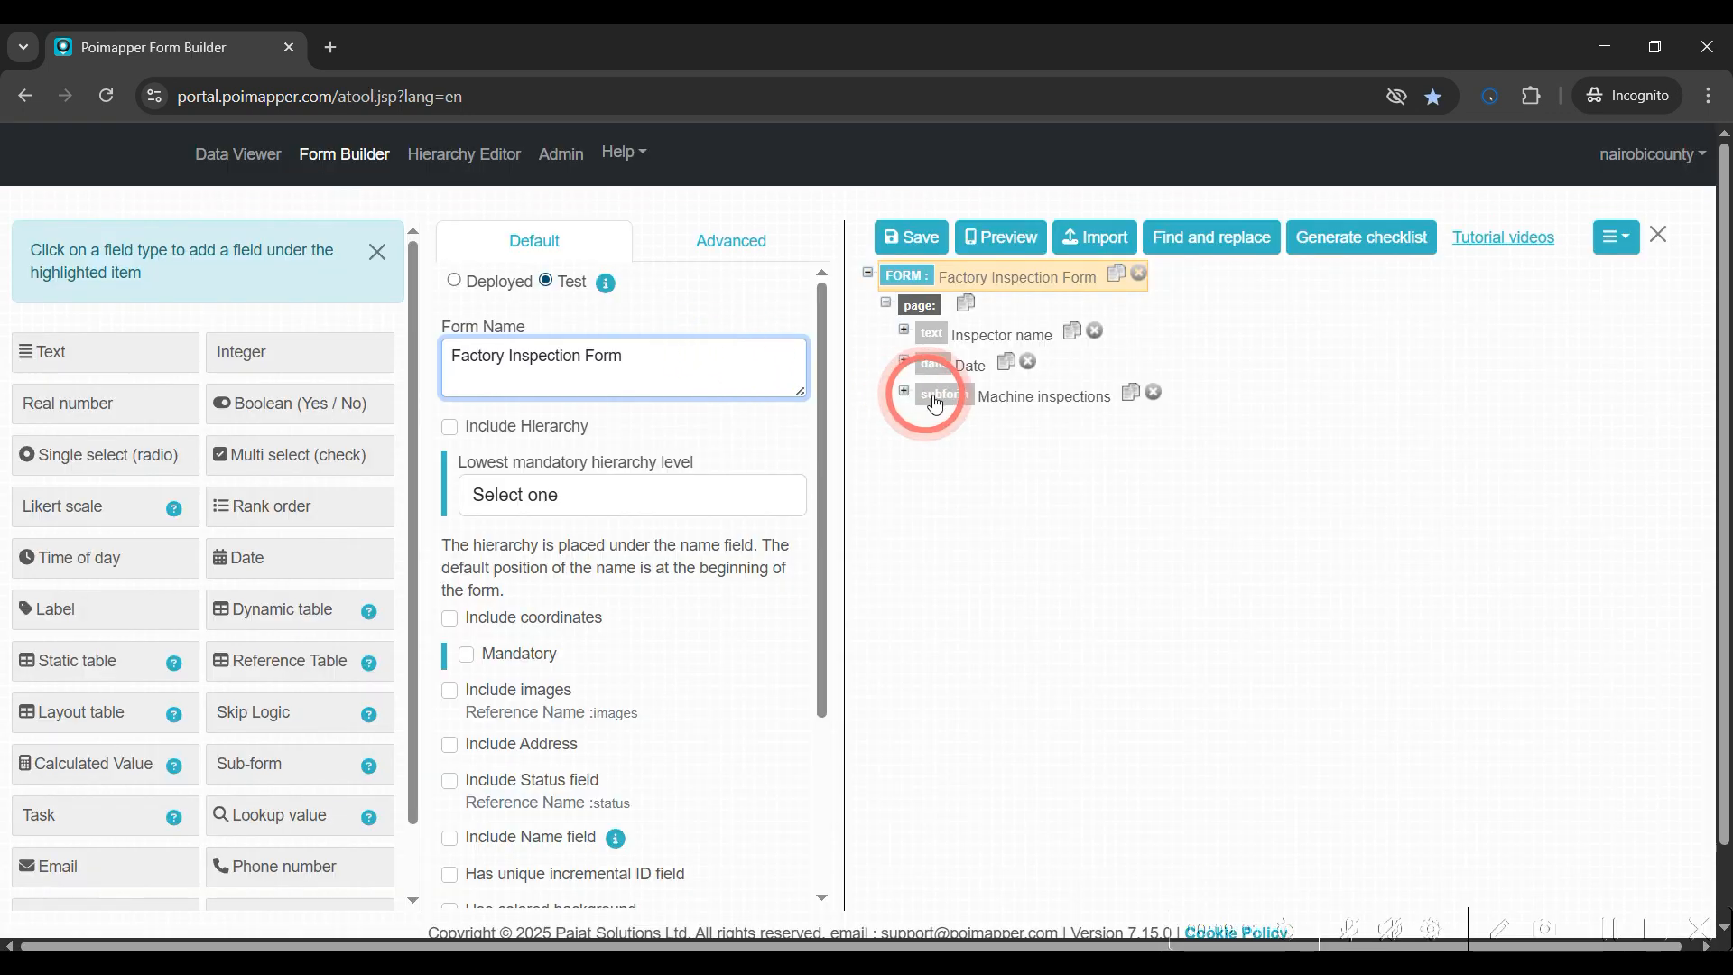
# In Form Builder, select the Machine inspections sub-form field and mark it Not in use
pyautogui.click(939, 402)
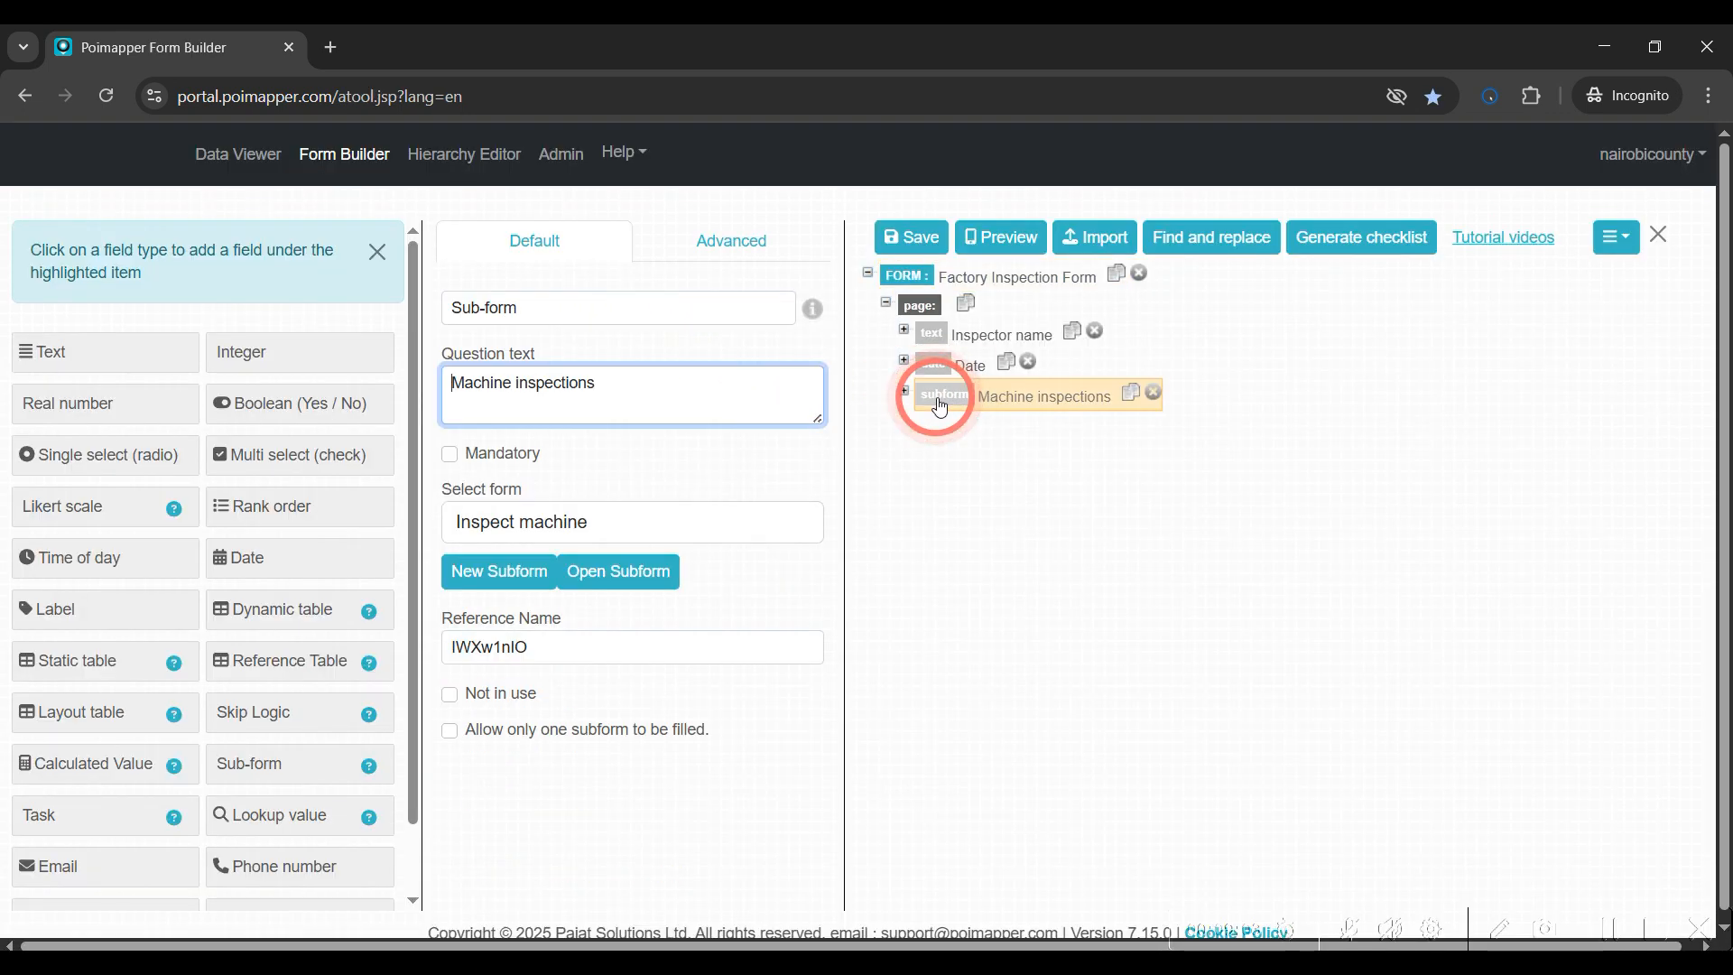
pyautogui.click(449, 454)
pyautogui.click(621, 464)
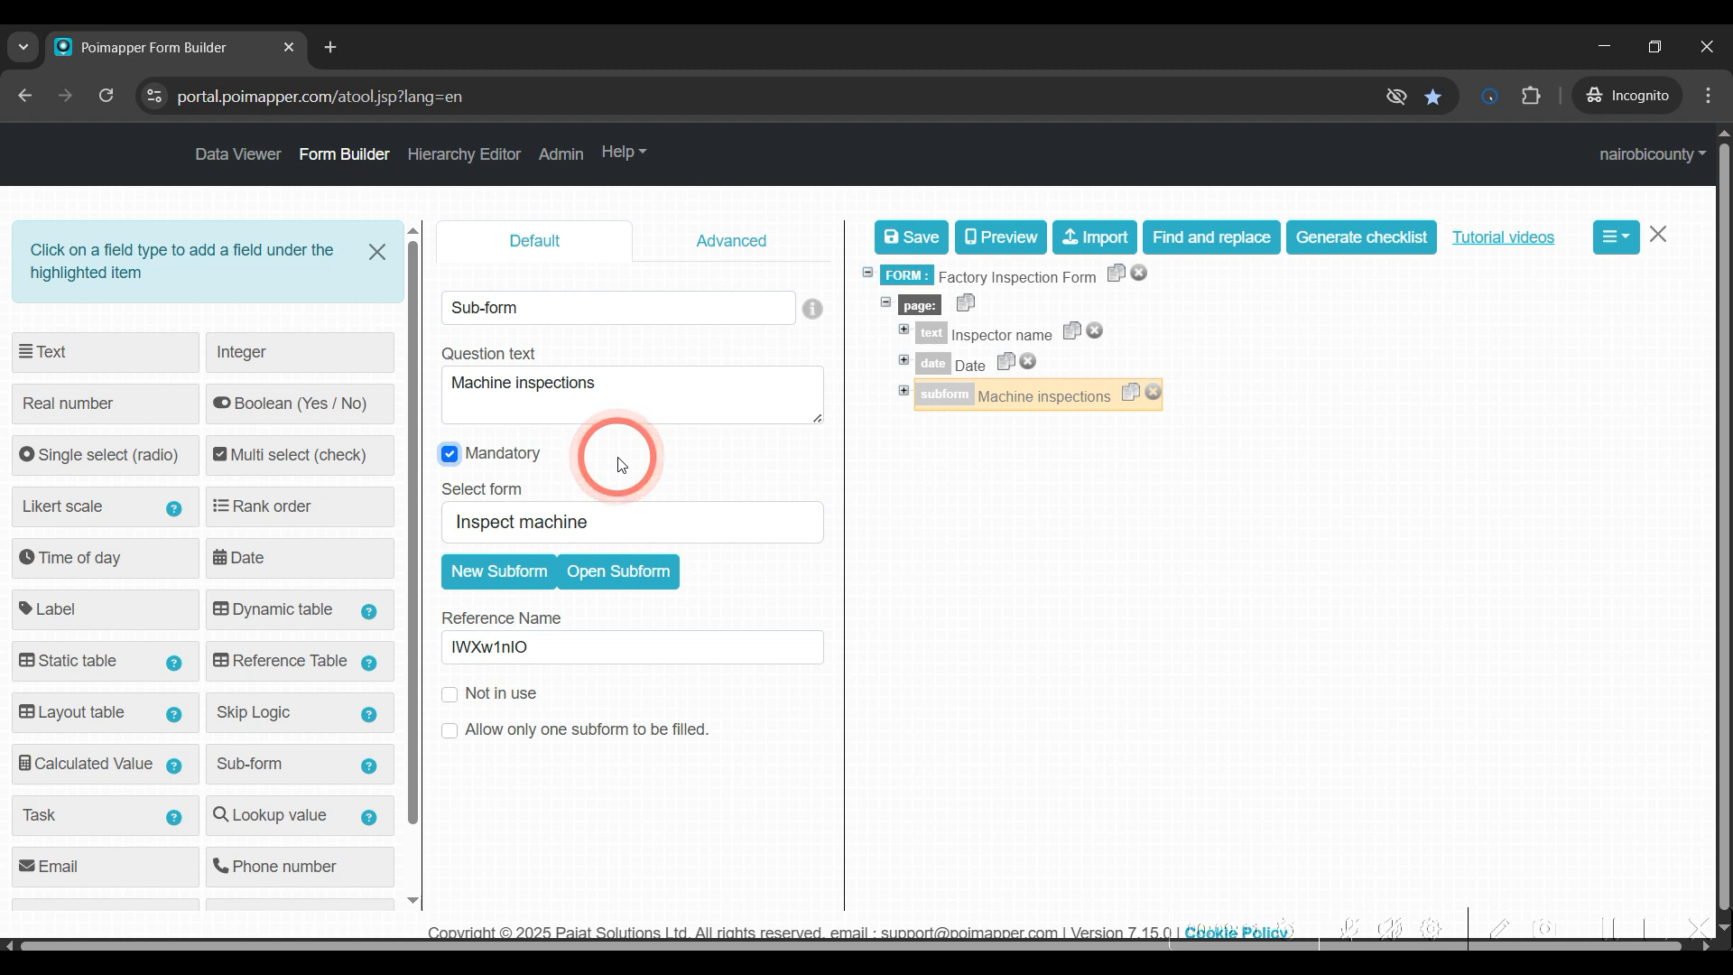
pyautogui.click(450, 454)
pyautogui.click(449, 694)
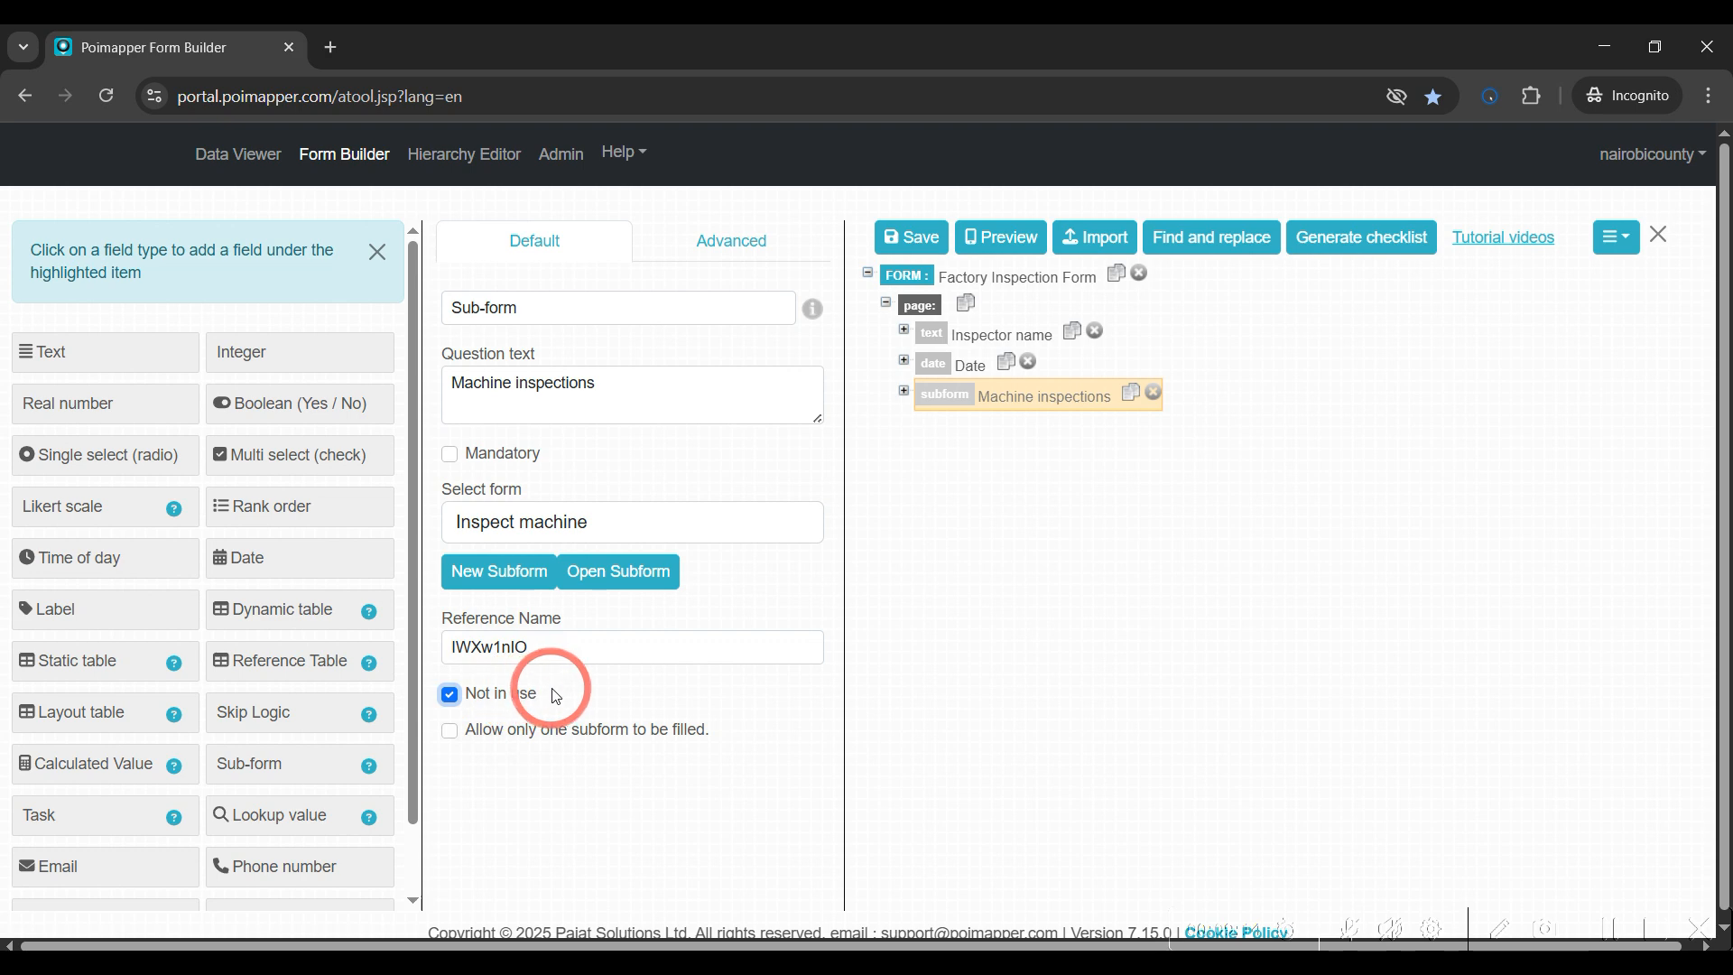